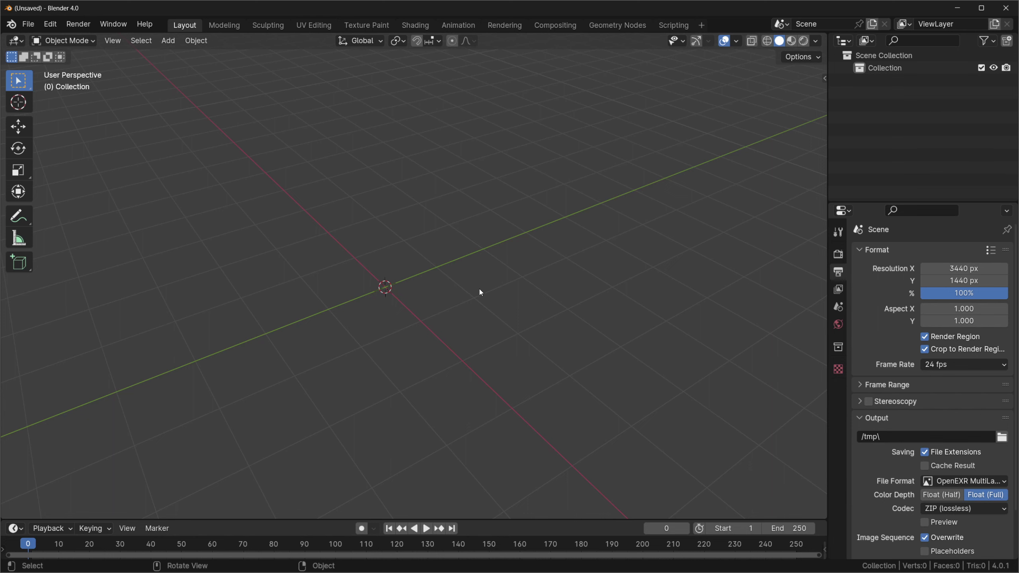
# Step: Add a plane mesh at the world origin
pyautogui.hotkey('shift', 'a')
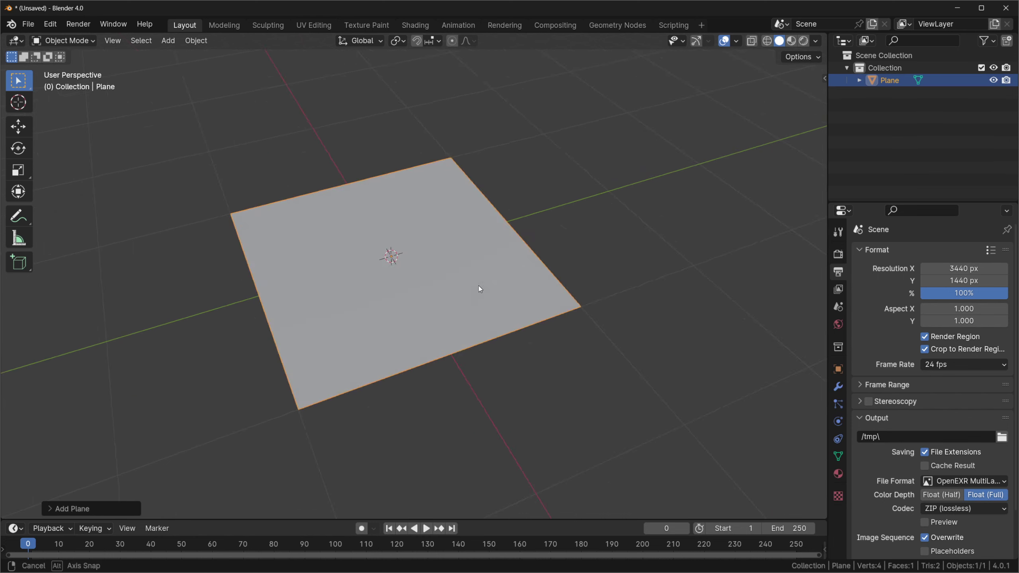
pyautogui.moveTo(479, 285); pyautogui.dragTo(566, 318, button='middle')
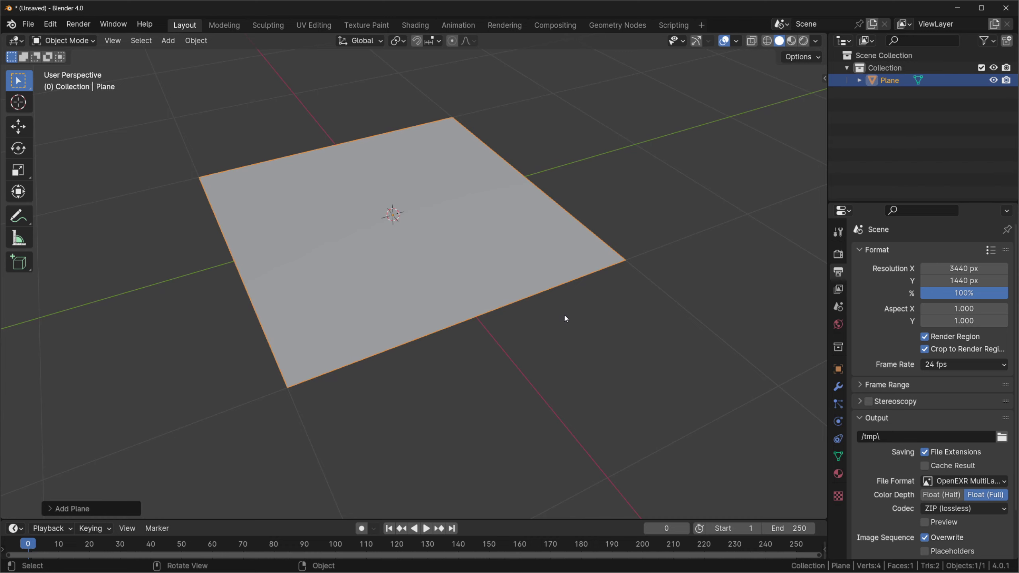
pyautogui.moveTo(506, 312); pyautogui.dragTo(529, 286, button='middle')
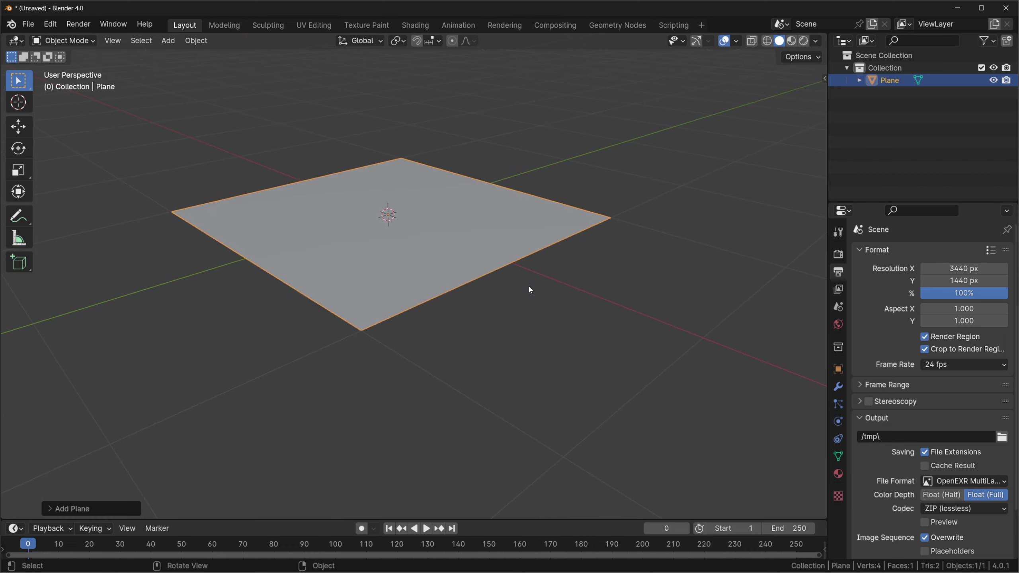
# Step: Duplicate the plane about 0.008 m below the original, naming the original Sign and the lower copy Post
pyautogui.hotkey('shift', 'd')
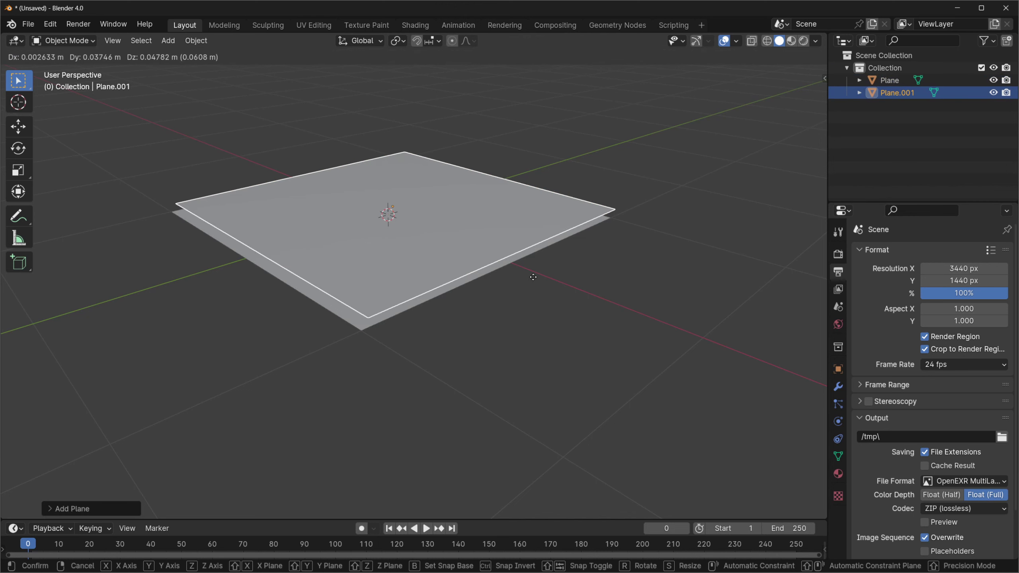
pyautogui.rightClick(533, 277)
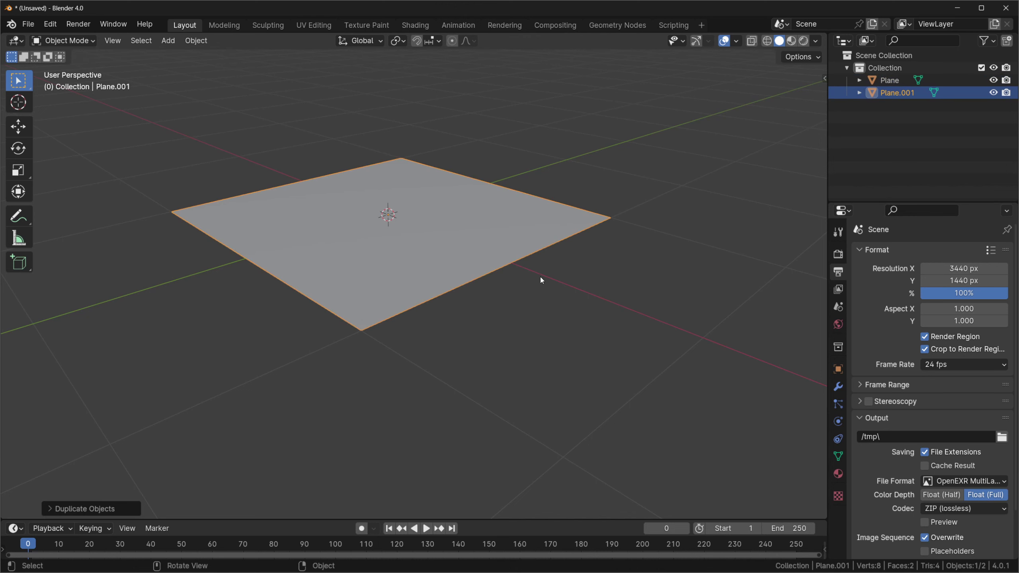
pyautogui.press('g')
pyautogui.press('z')
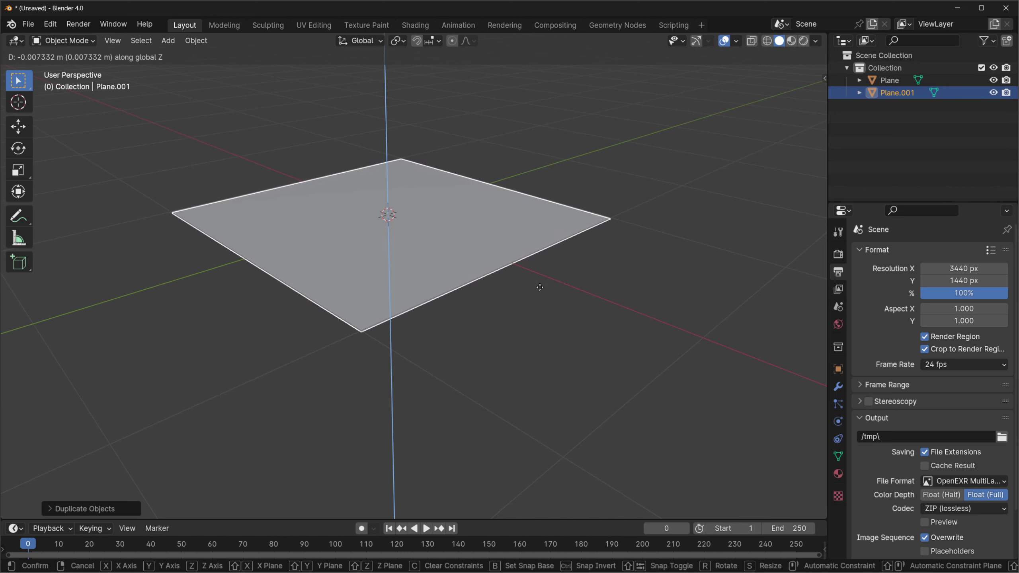
pyautogui.doubleClick(889, 80)
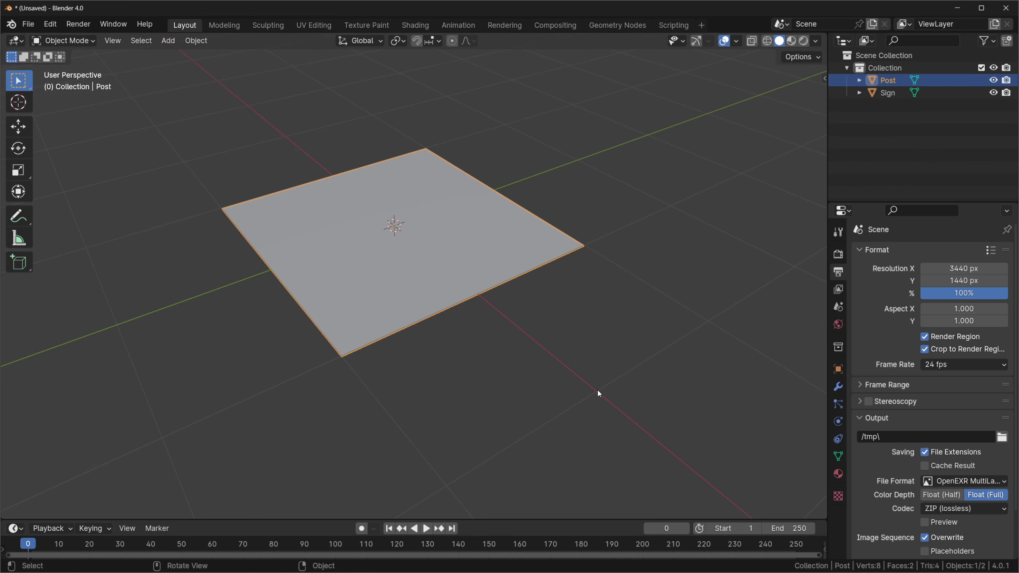
# Step: Show the transform values and scale Post to 0.1 along the X axis
pyautogui.press('n')
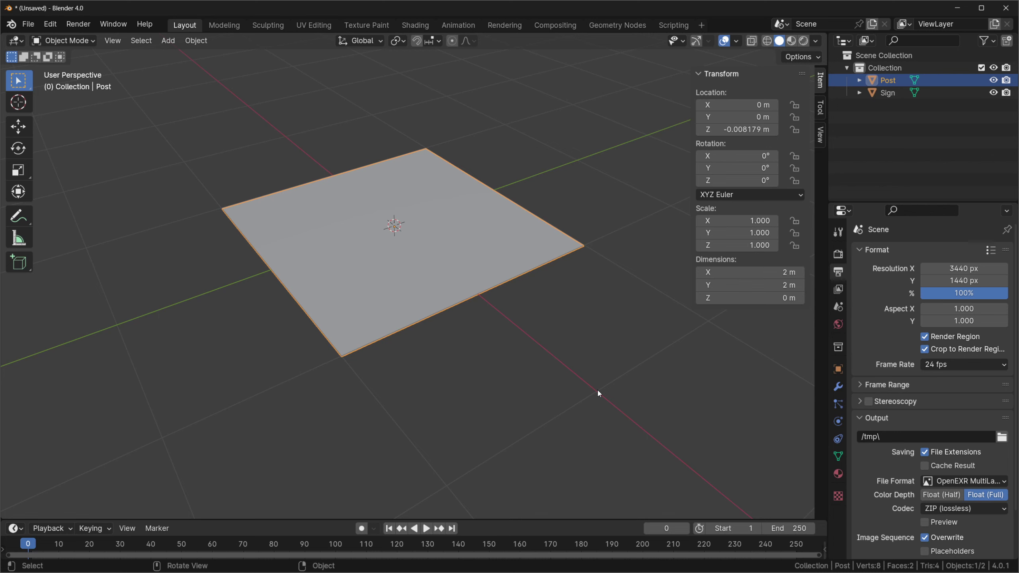
pyautogui.press('s')
pyautogui.press('x')
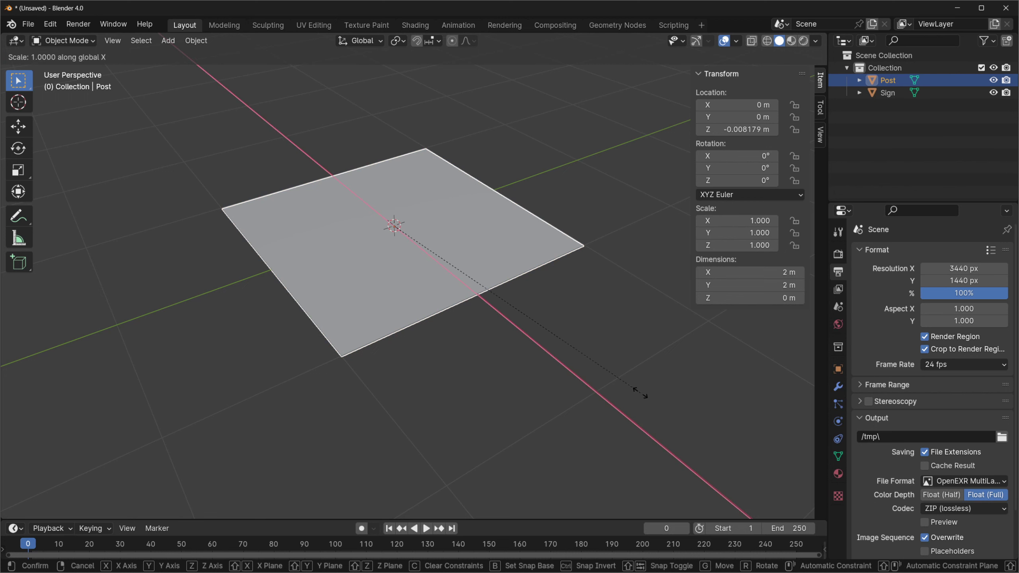
pyautogui.write('.1')
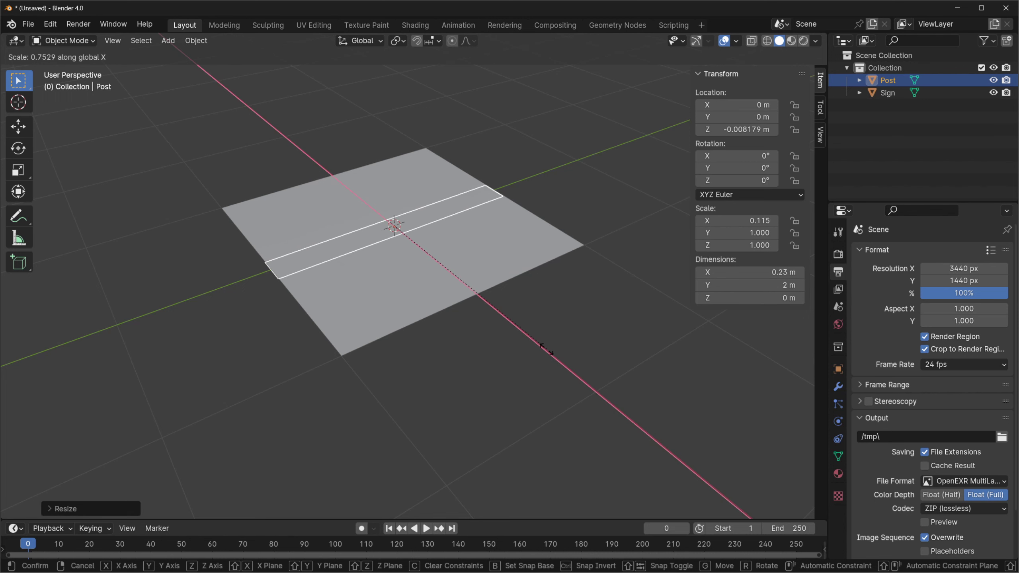
pyautogui.press('Return')
# Step: Stretch Post along the Y axis to about 12.5 m long
pyautogui.moveTo(462, 259); pyautogui.dragTo(562, 335, button='middle')
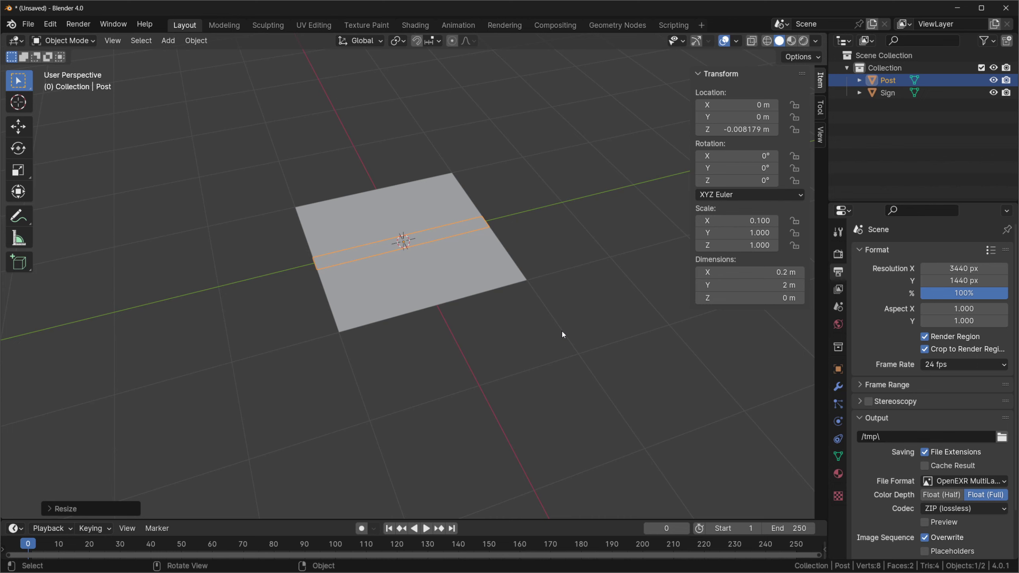
pyautogui.press('s')
pyautogui.press('y')
pyautogui.press('Return')
# Step: Move Post about -6.25 m along Y so one end sits under the sign's centre, and apply its rotation and scale
pyautogui.moveTo(569, 325); pyautogui.dragTo(590, 318, button='middle')
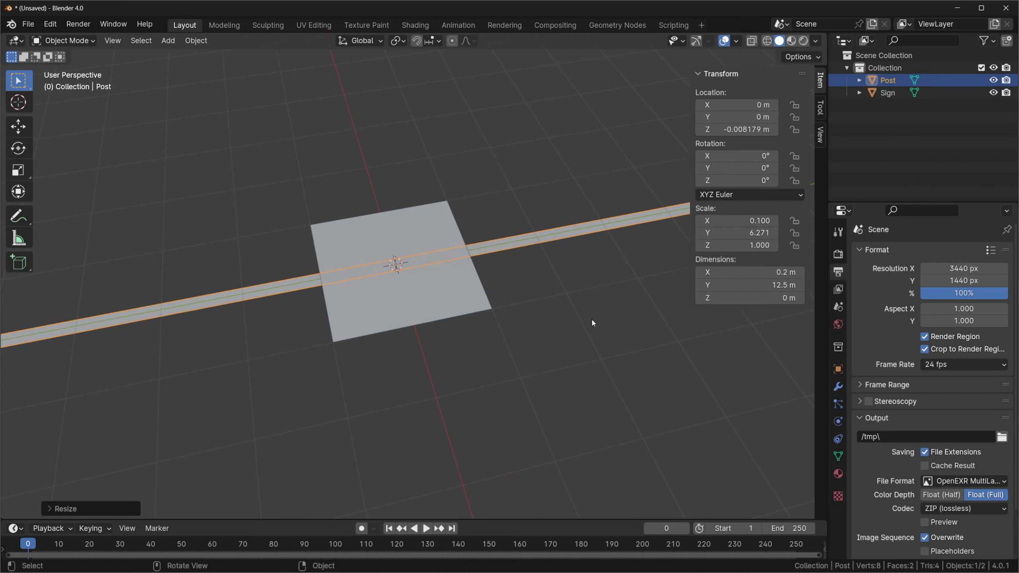
pyautogui.press('g')
pyautogui.press('y')
pyautogui.click(310, 334)
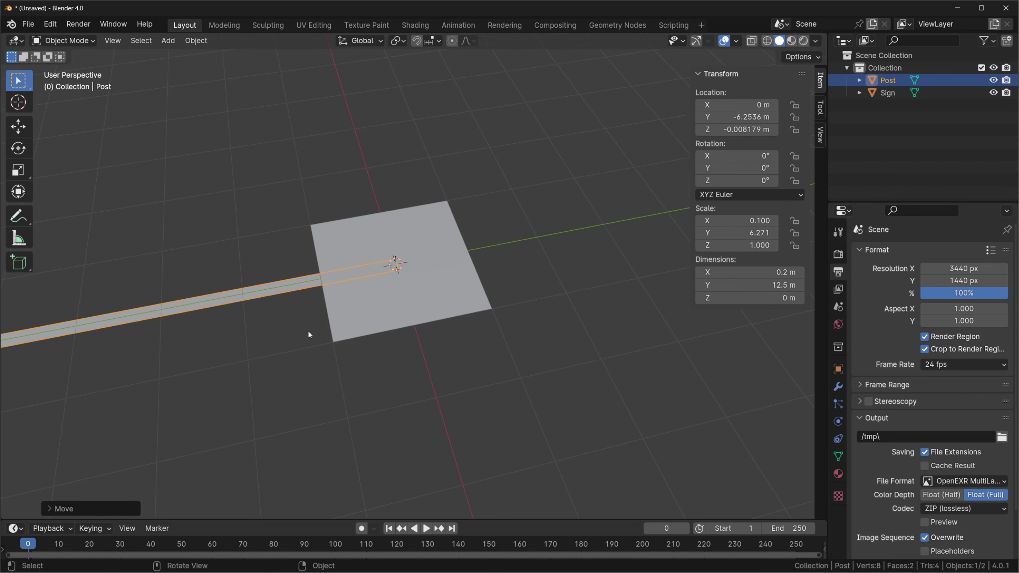
pyautogui.hotkey('ctrl', 'a')
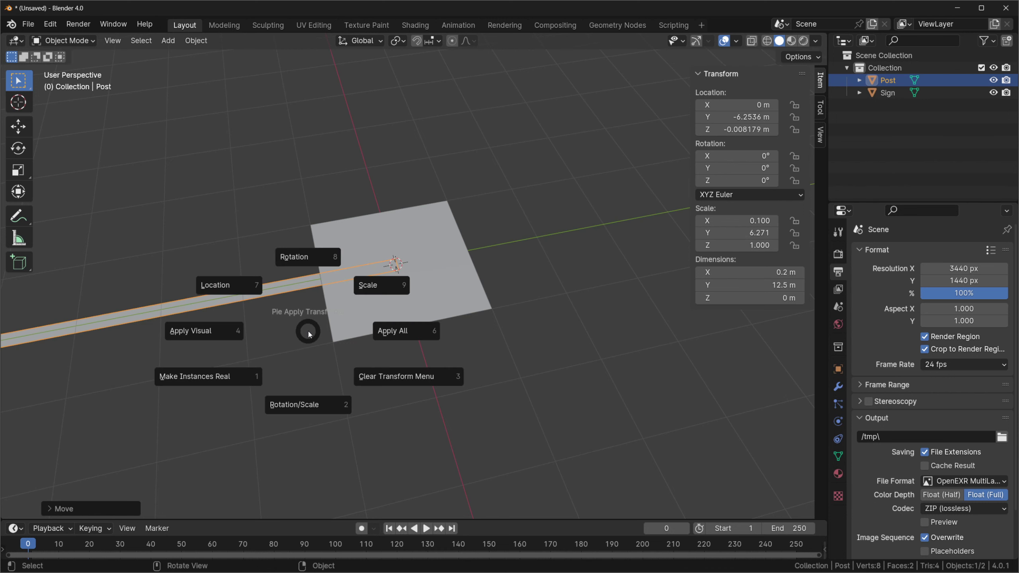
pyautogui.click(299, 406)
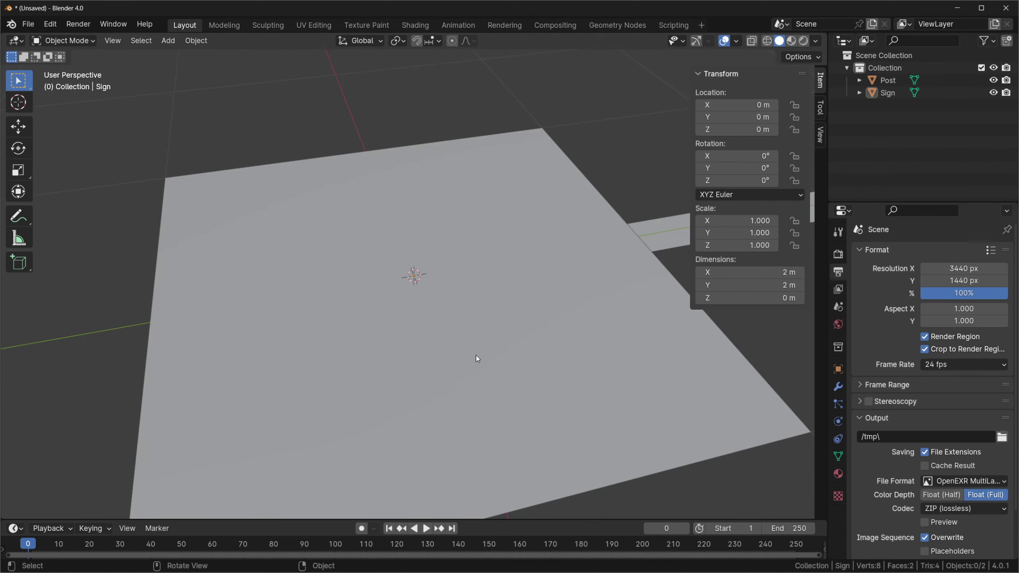
# Step: Hide the Sign plane to expose the end of the post
pyautogui.click(588, 378)
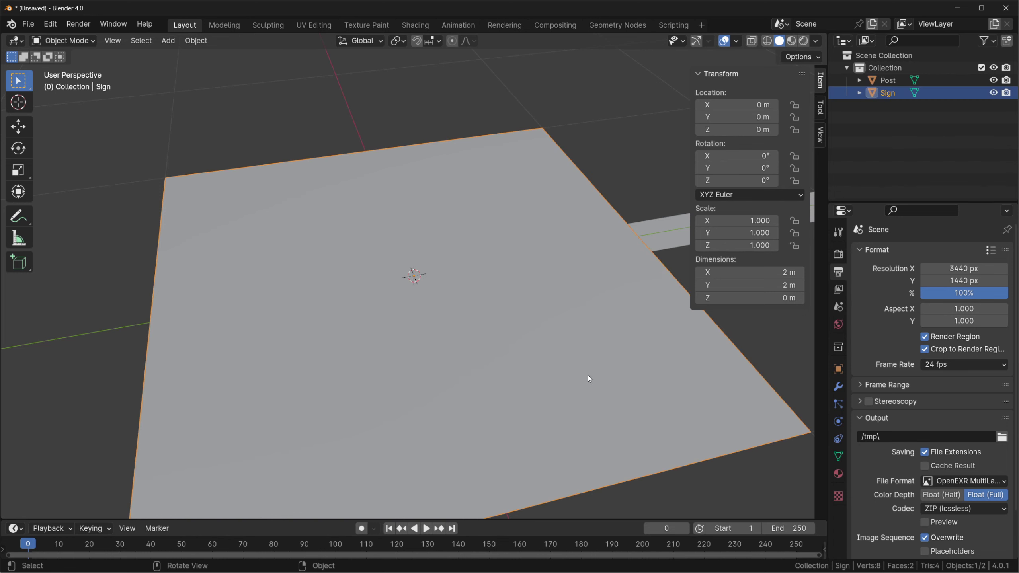
pyautogui.press('h')
pyautogui.moveTo(588, 375); pyautogui.dragTo(462, 288, button='middle')
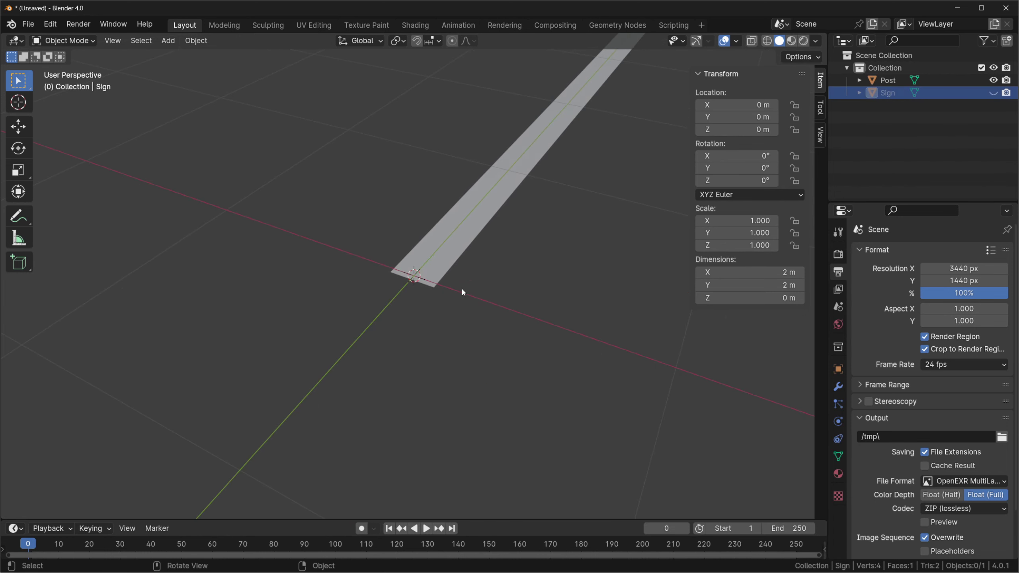
# Step: In Edit Mode, add two evenly spaced lengthwise loop cuts to Post without sliding them
pyautogui.click(448, 253)
pyautogui.press('Tab')
pyautogui.moveTo(448, 253); pyautogui.dragTo(409, 375, button='middle')
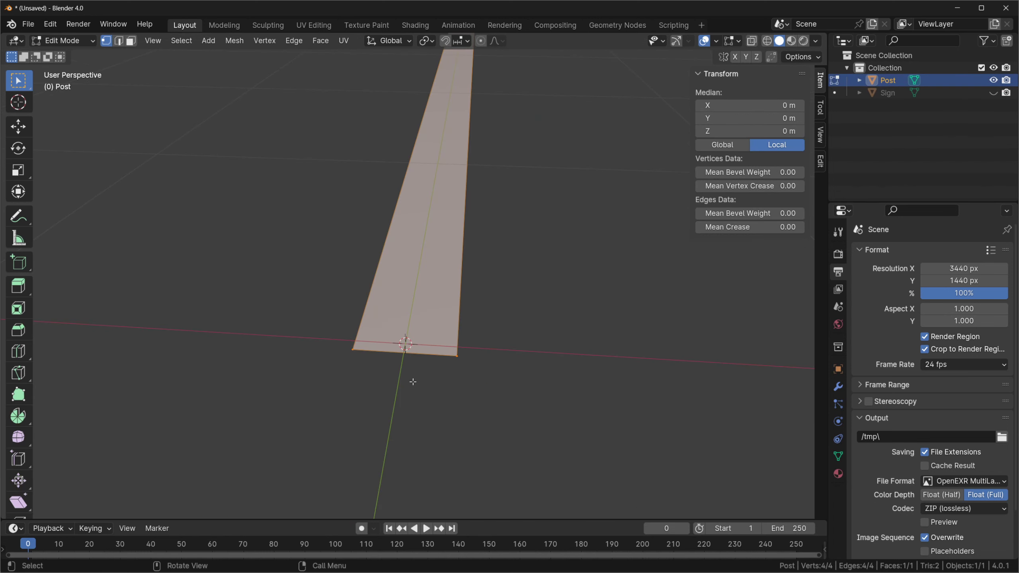
pyautogui.hotkey('ctrl', 'r')
pyautogui.scroll(1, 409, 352)
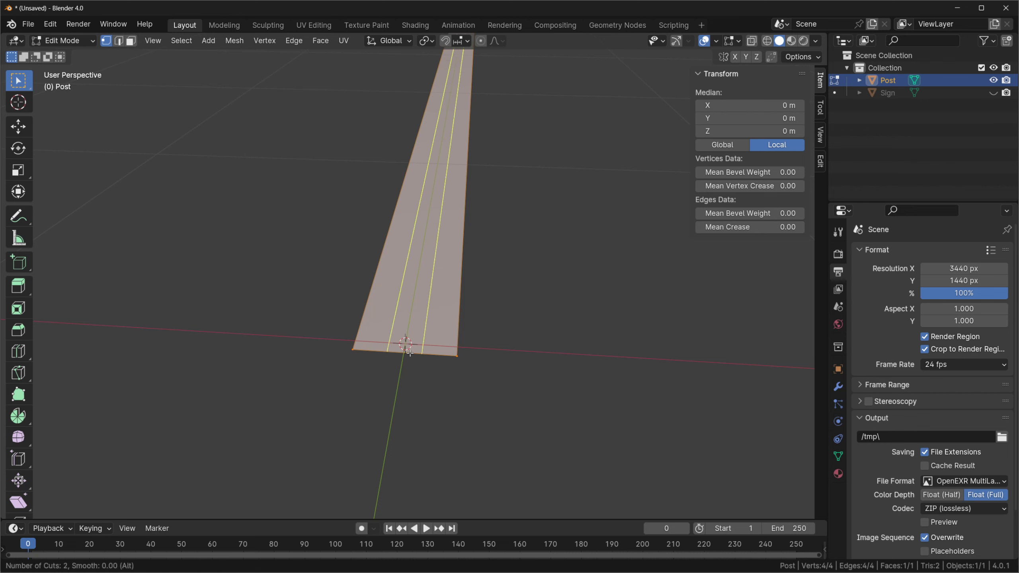
pyautogui.click(409, 352)
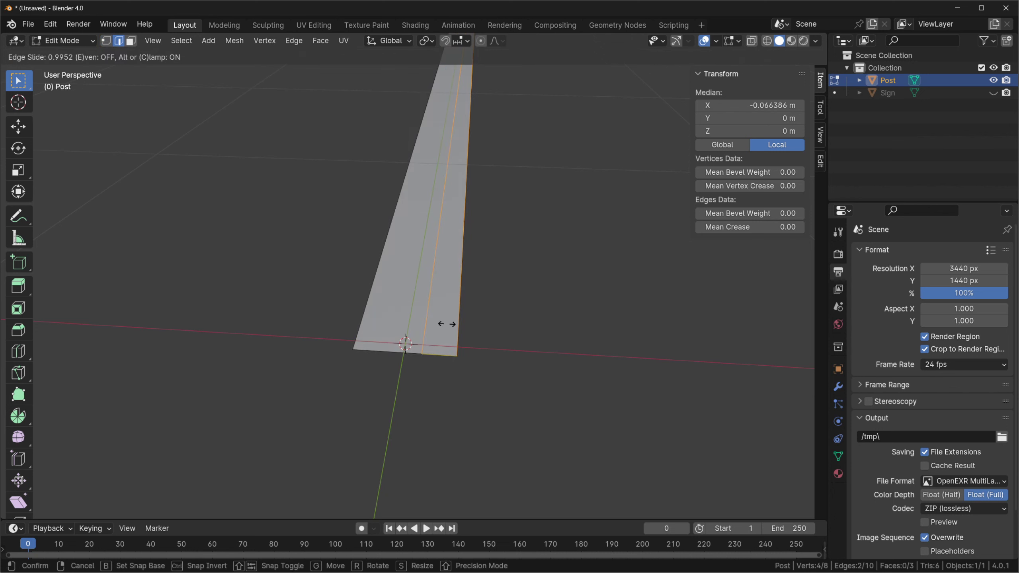
pyautogui.rightClick(446, 324)
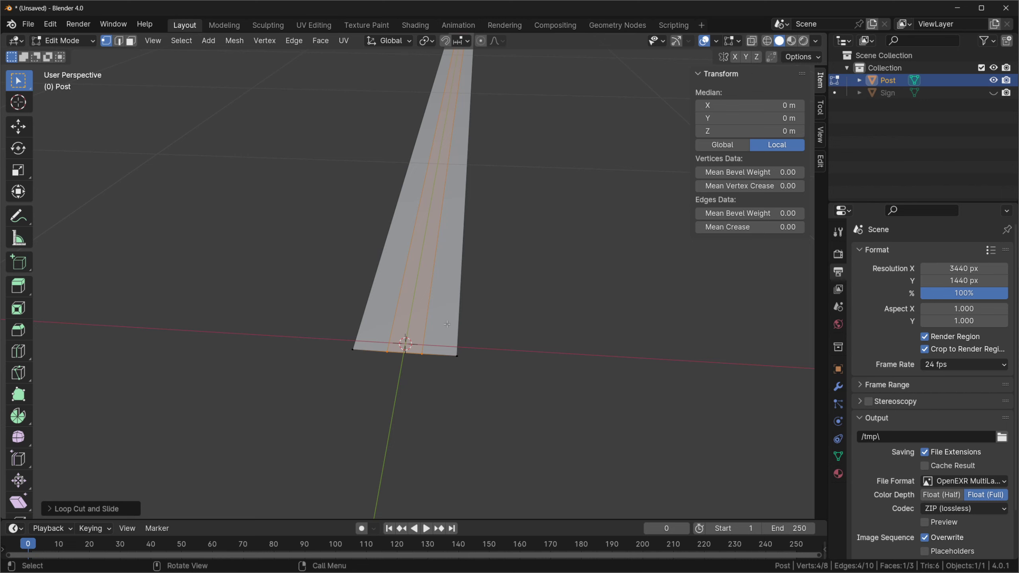
# Step: Scale the two lengthwise cuts slightly apart along X and bevel both into narrow strips
pyautogui.press('s')
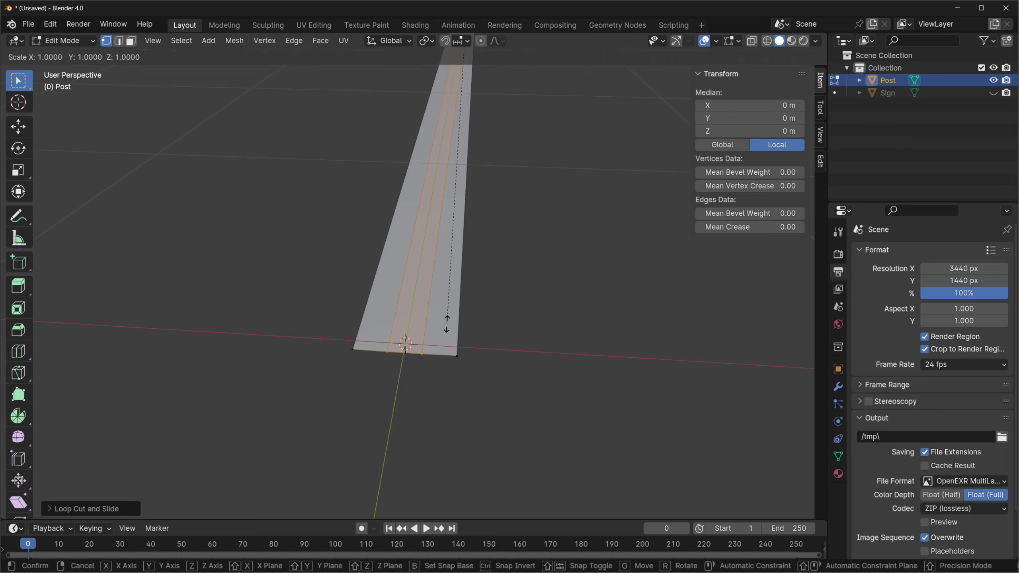
pyautogui.press('x')
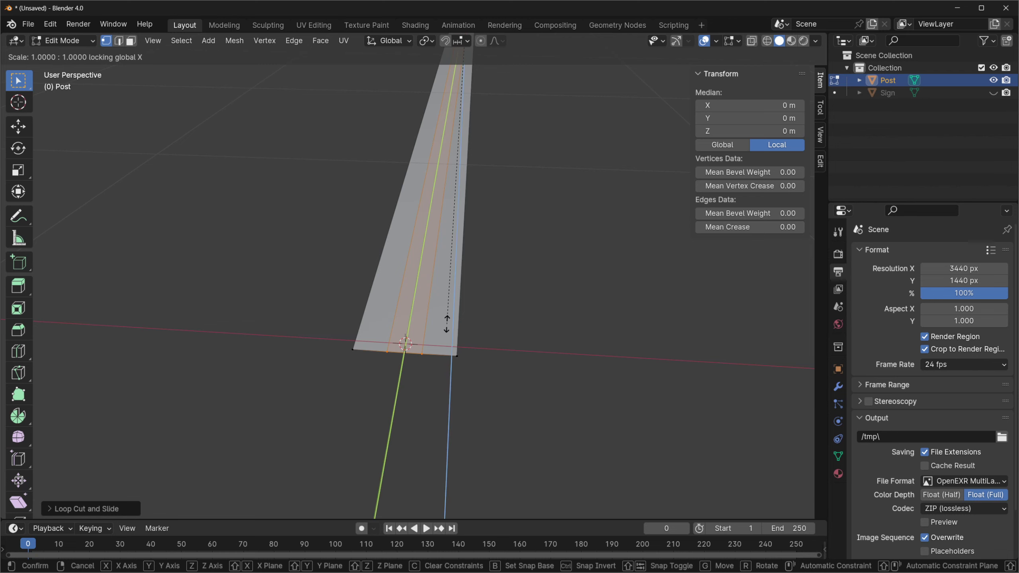
pyautogui.click(35, 364)
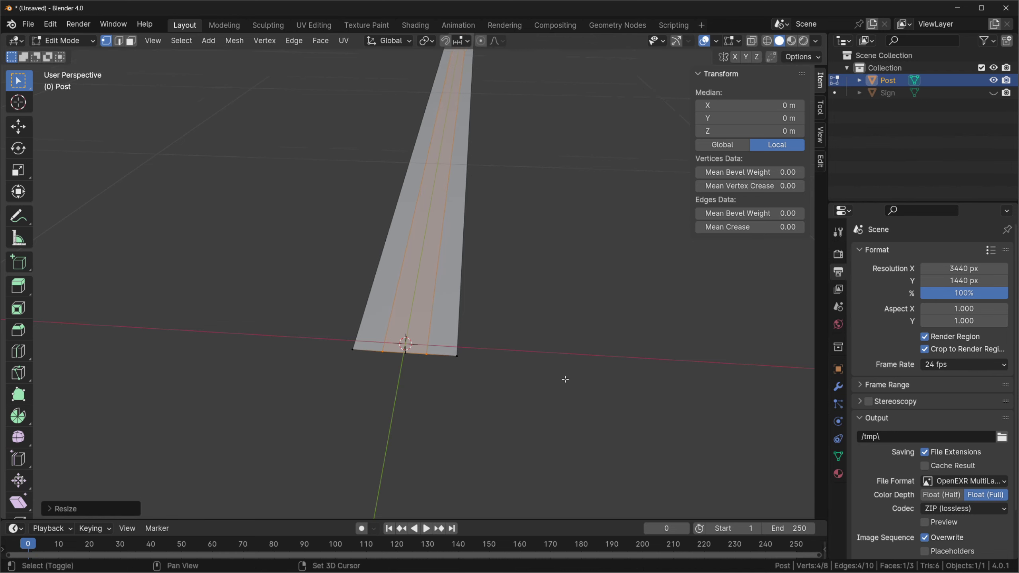
pyautogui.press('2')
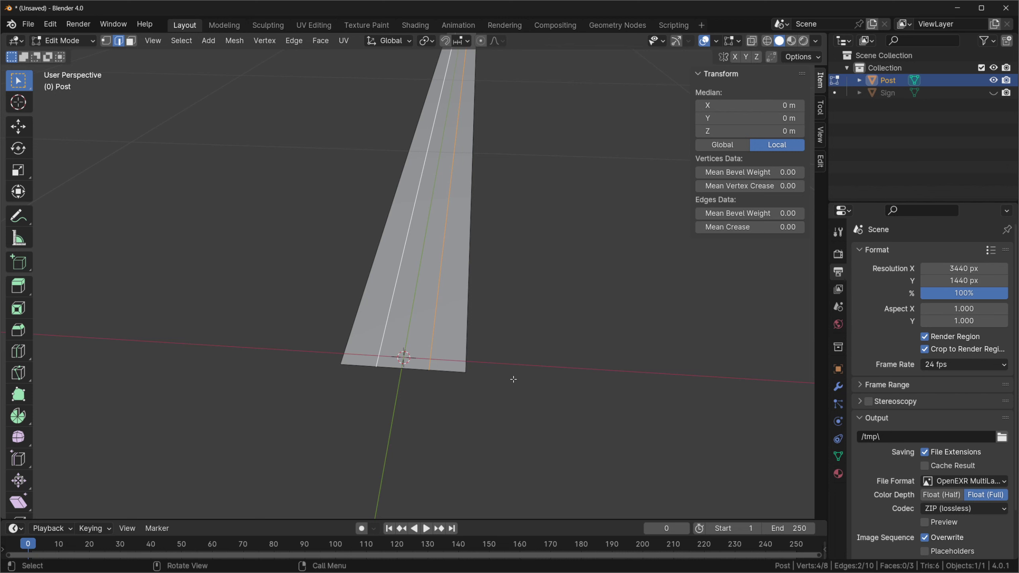
pyautogui.hotkey('ctrl', 'b')
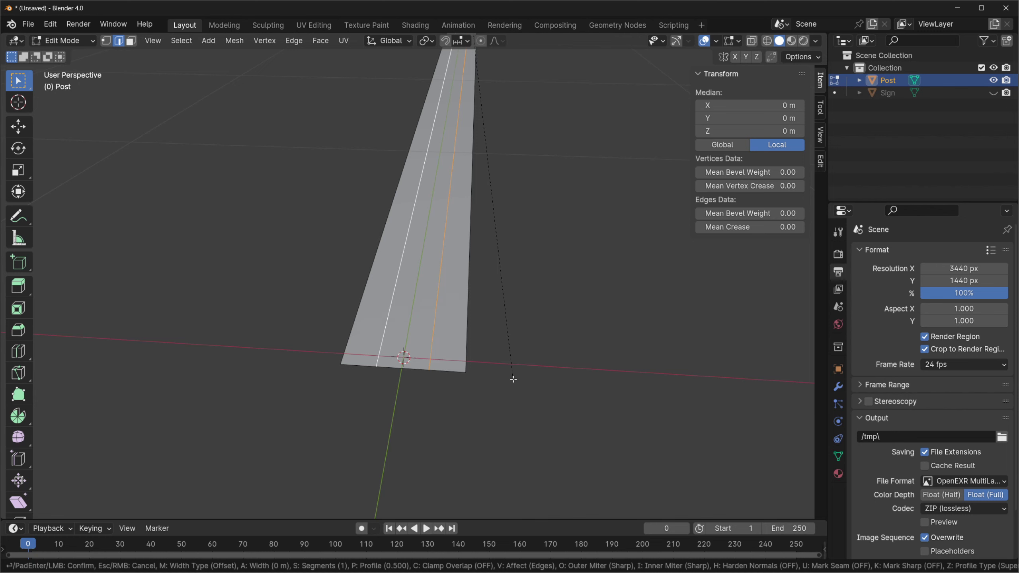
pyautogui.click(573, 384)
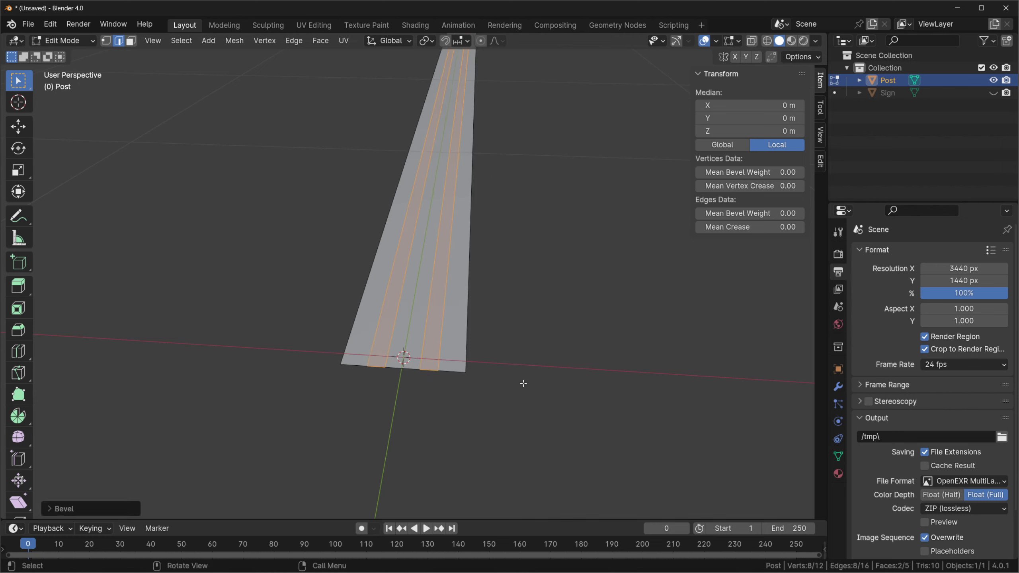
# Step: Lower the post's central lengthwise face about 0.033 m along Z to form a channel
pyautogui.press('3')
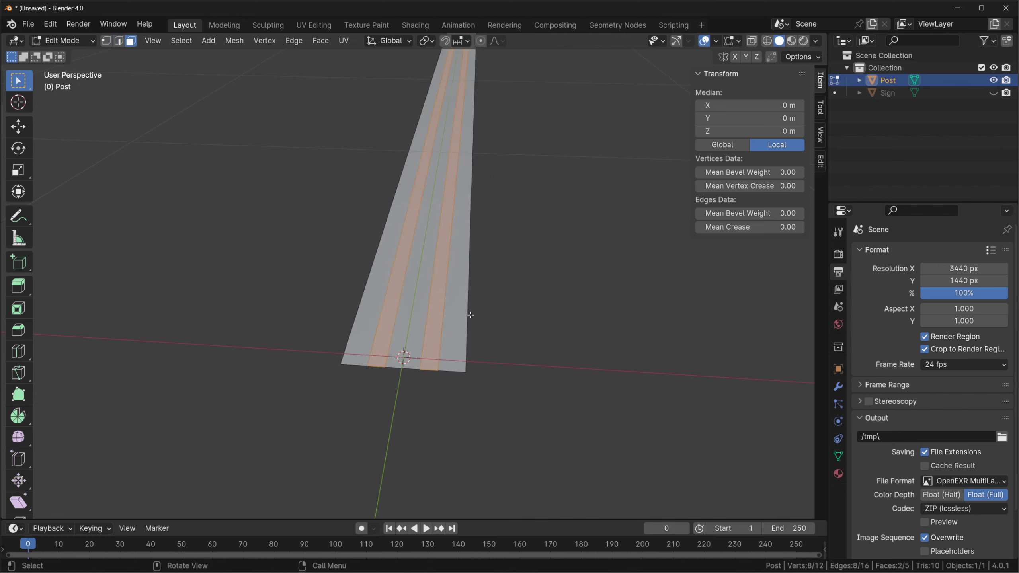
pyautogui.click(411, 296)
pyautogui.press('g')
pyautogui.press('z')
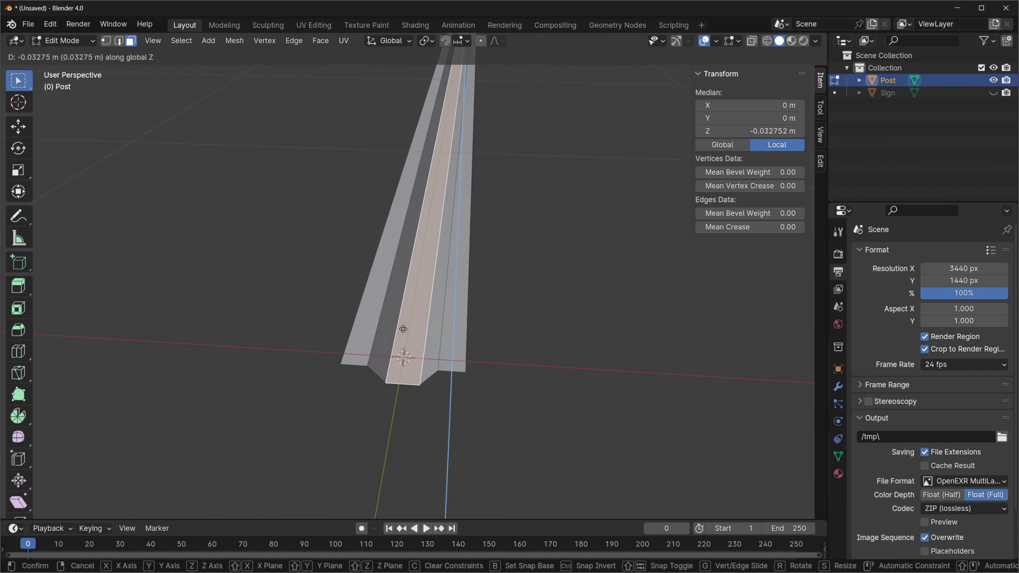
pyautogui.click(401, 341)
# Step: Bevel the channel's four lengthwise edges to soften its profile, and clear the selection
pyautogui.press('2')
pyautogui.moveTo(401, 341); pyautogui.dragTo(367, 340, button='middle')
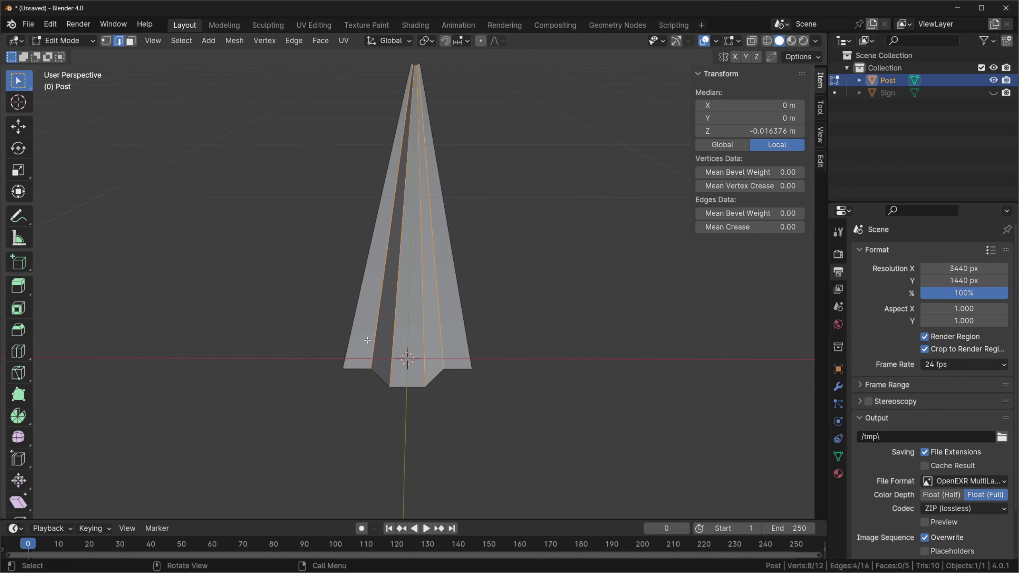
pyautogui.hotkey('ctrl', 'b')
pyautogui.click(340, 344)
pyautogui.click(621, 407)
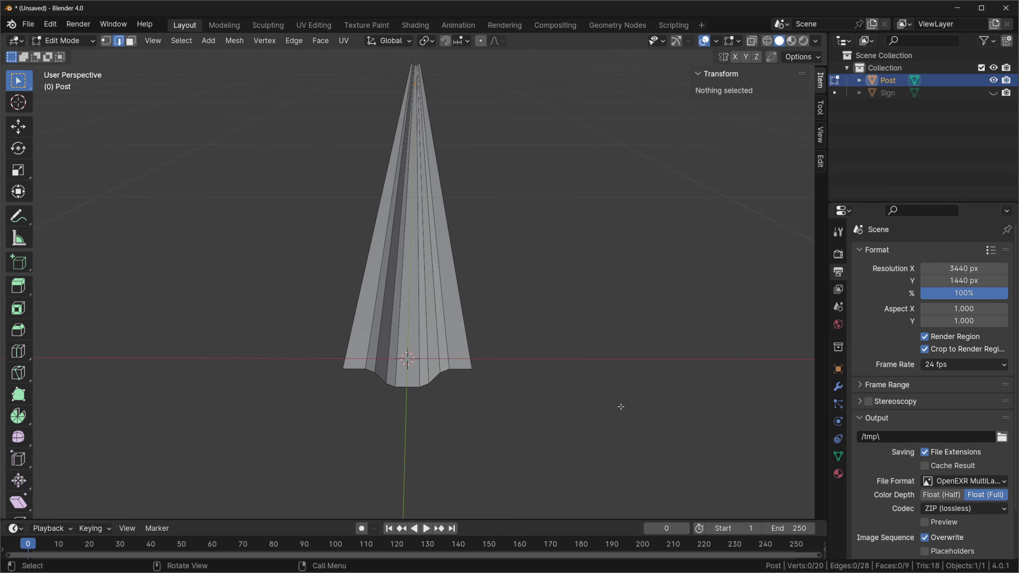
# Step: Return Post to Object Mode and apply Shade Smooth
pyautogui.hotkey('ctrl', 'Tab')
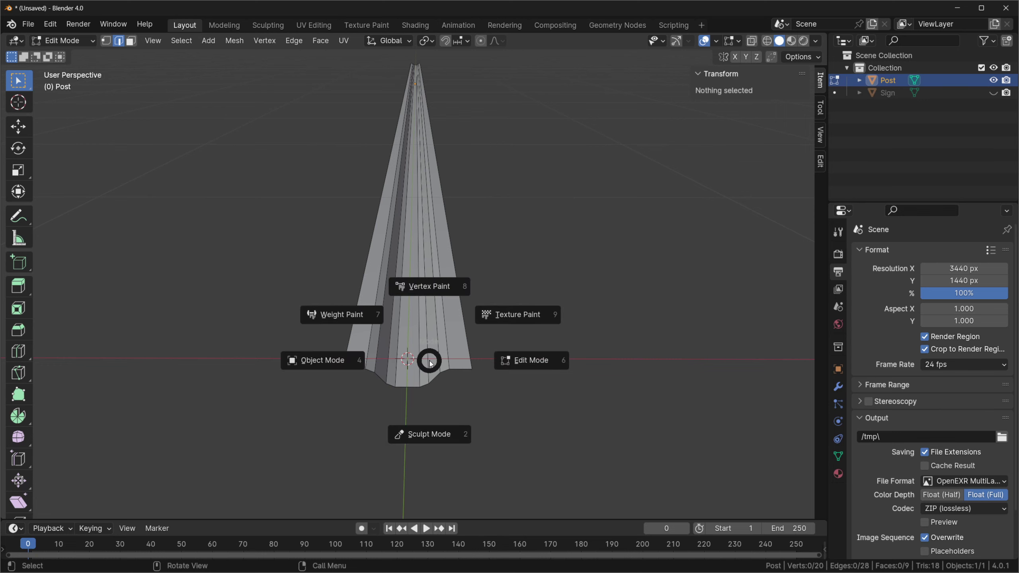
pyautogui.click(328, 362)
pyautogui.rightClick(421, 326)
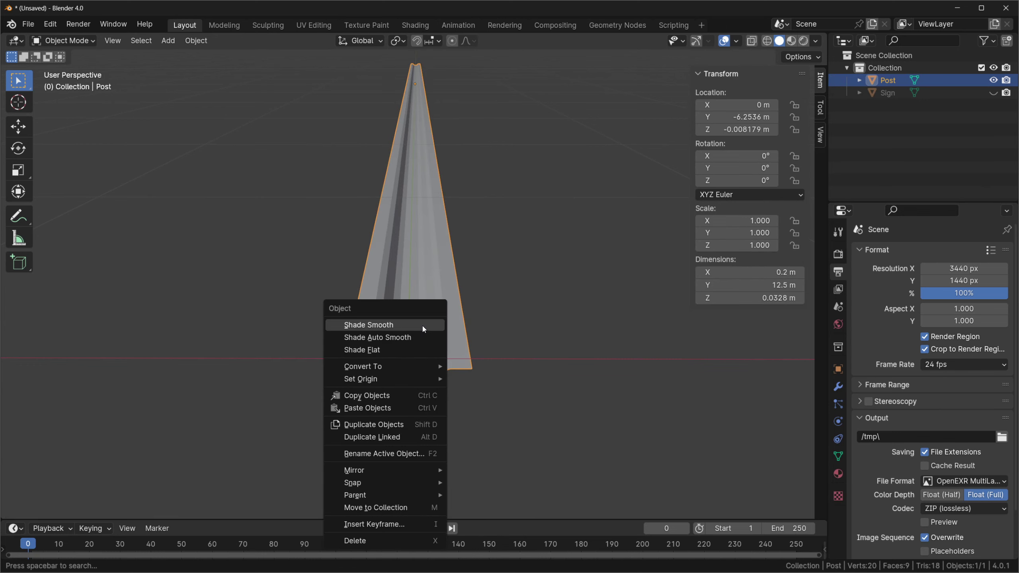
pyautogui.click(422, 326)
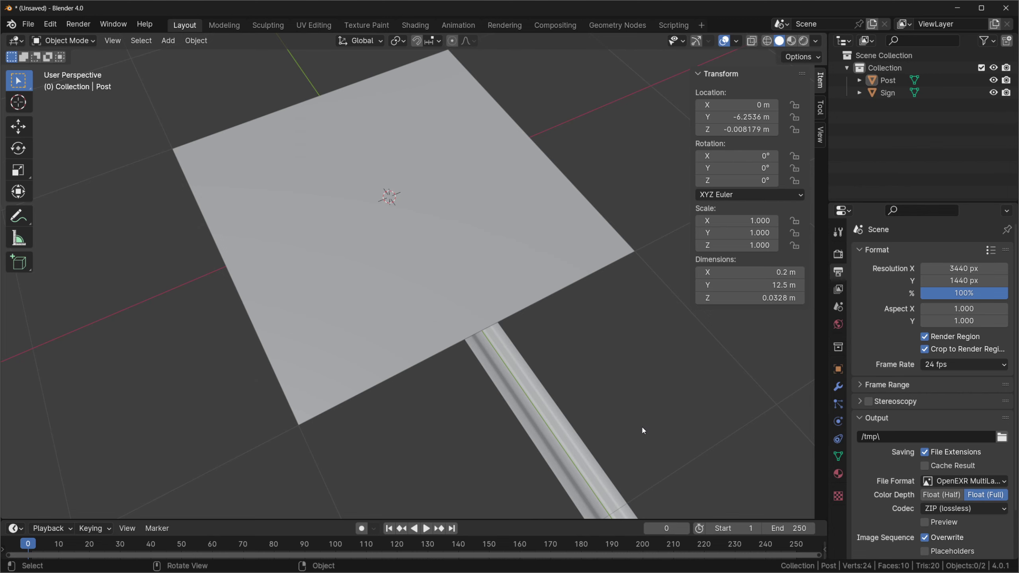
pyautogui.moveTo(642, 425); pyautogui.dragTo(548, 254, button='middle')
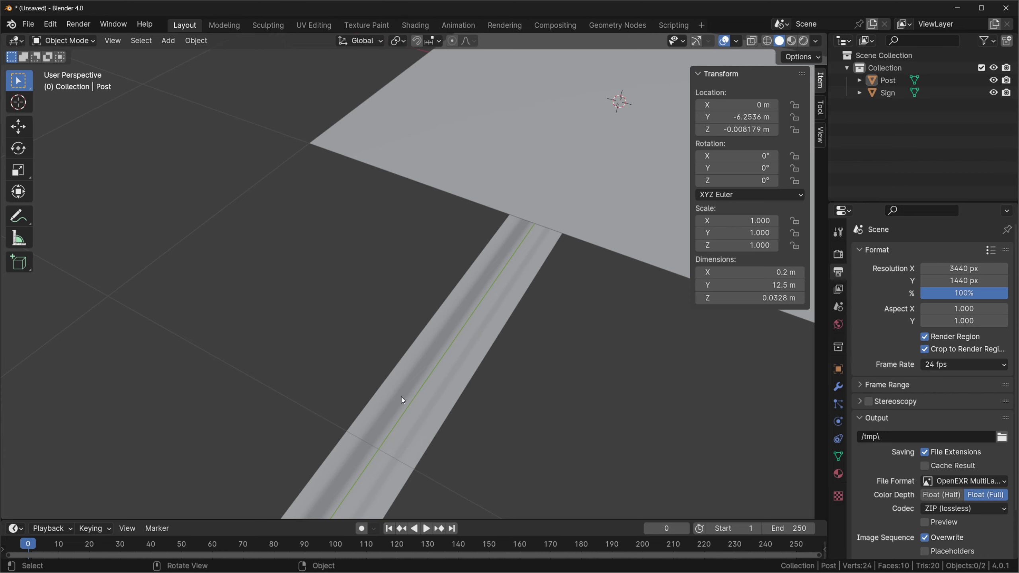
# Step: Switch the viewport to Material Preview shading, split it into two side-by-side areas, and make one a Shader Editor
pyautogui.moveTo(401, 397); pyautogui.dragTo(546, 356, button='middle')
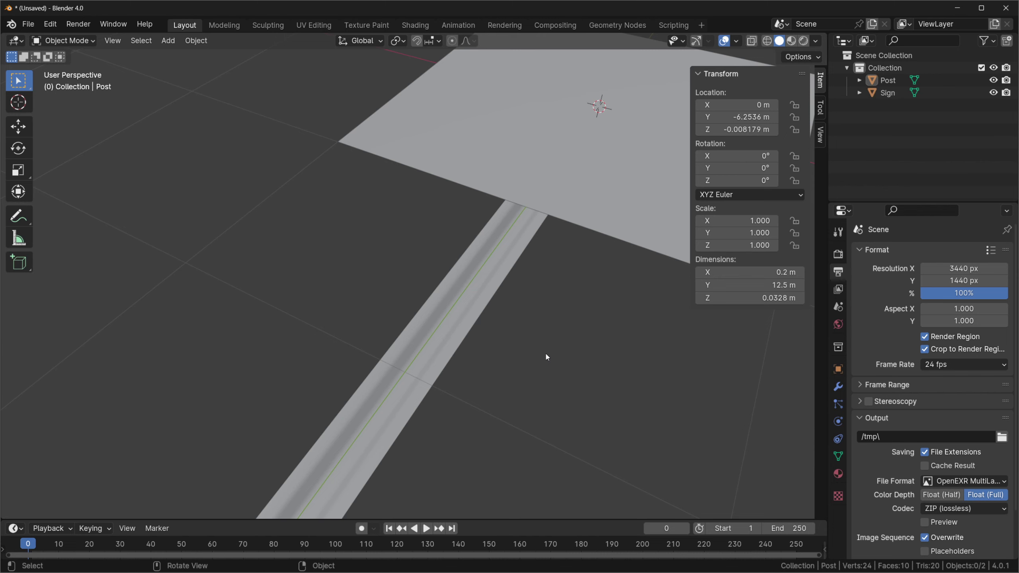
pyautogui.moveTo(546, 354); pyautogui.dragTo(601, 209, button='middle')
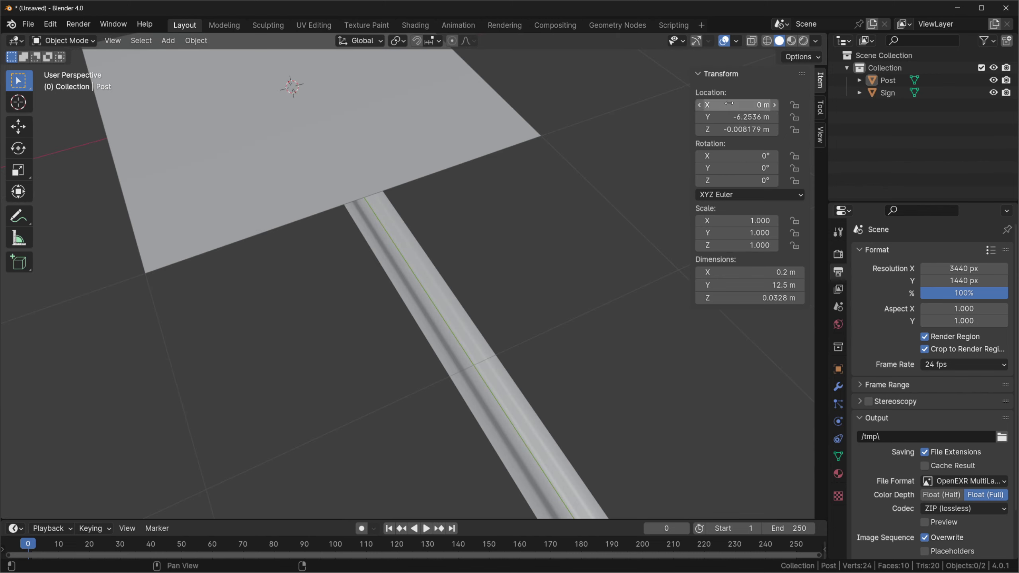
pyautogui.click(791, 41)
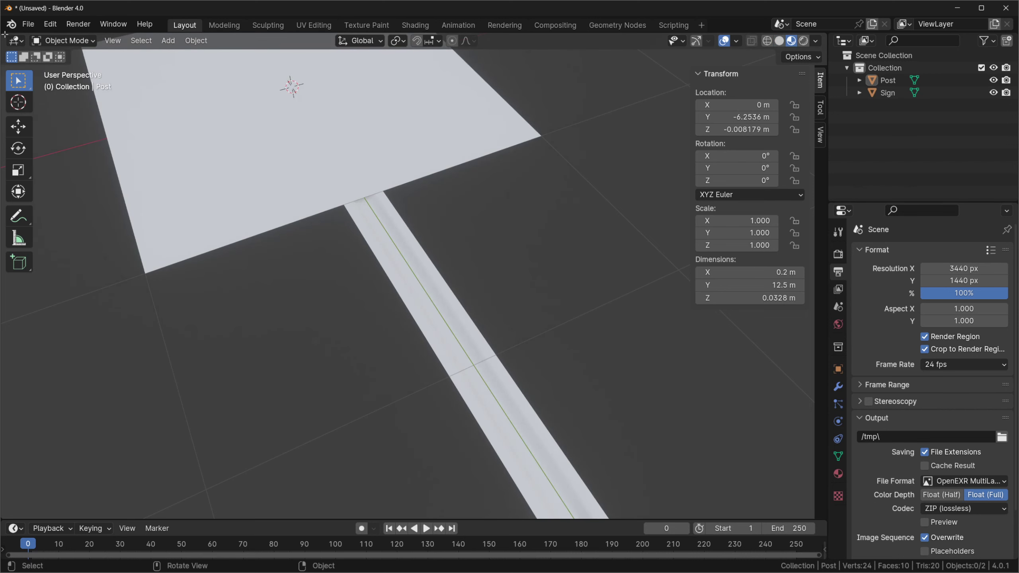
pyautogui.moveTo(3, 34); pyautogui.dragTo(265, 36)
pyautogui.moveTo(385, 61); pyautogui.dragTo(399, 61)
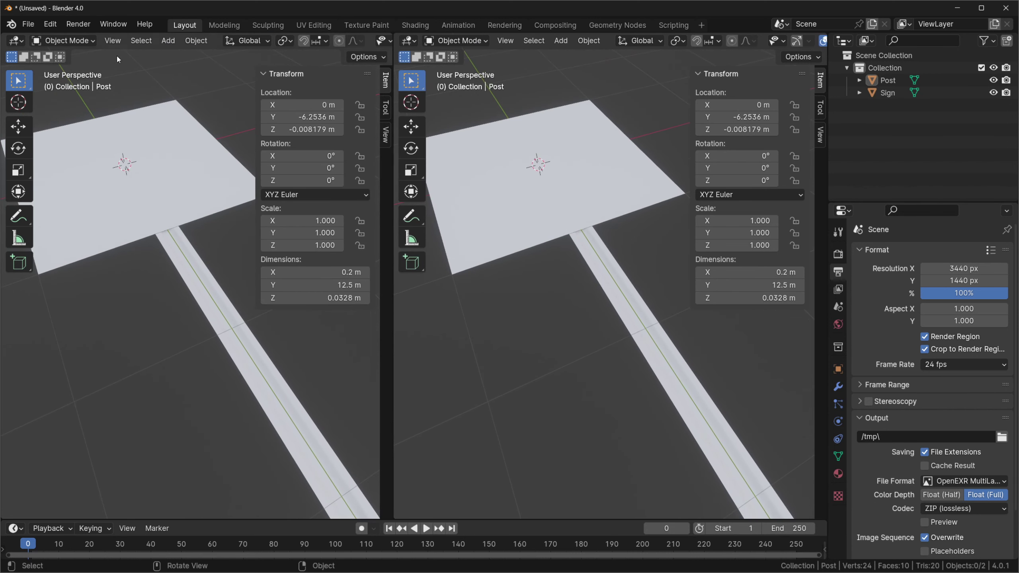
pyautogui.click(15, 41)
pyautogui.click(68, 160)
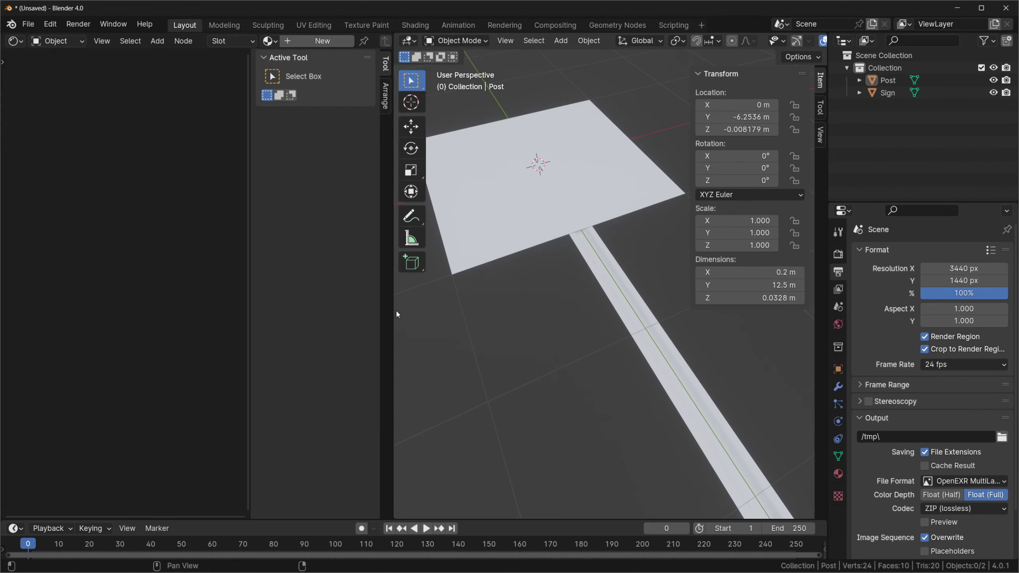
# Step: Create a new material on Post and add a Texture Coordinate node to it
pyautogui.click(630, 306)
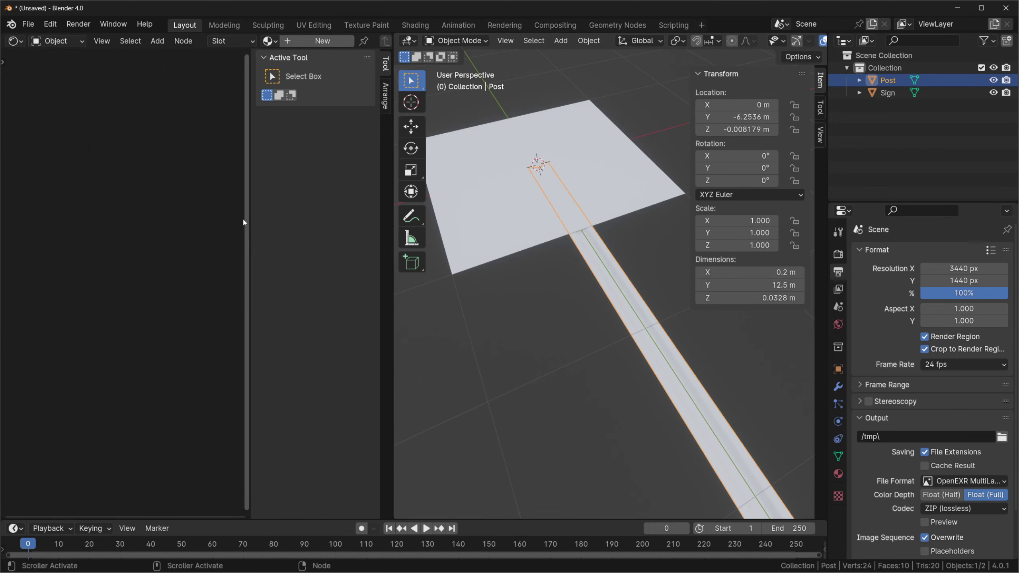
pyautogui.click(297, 43)
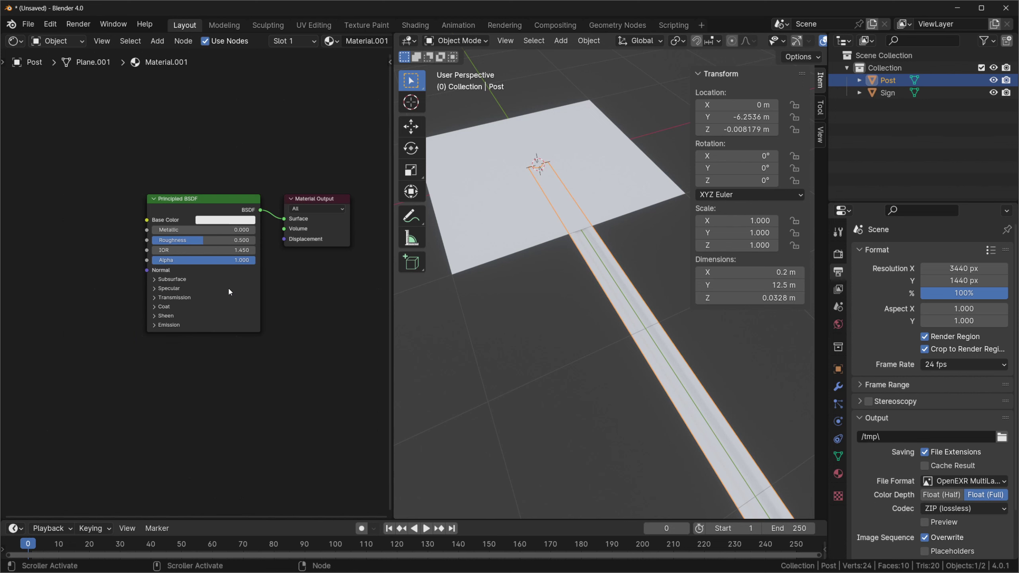
pyautogui.scroll(-1, 228, 286)
pyautogui.hotkey('shift', 'a')
pyautogui.write('texture coor')
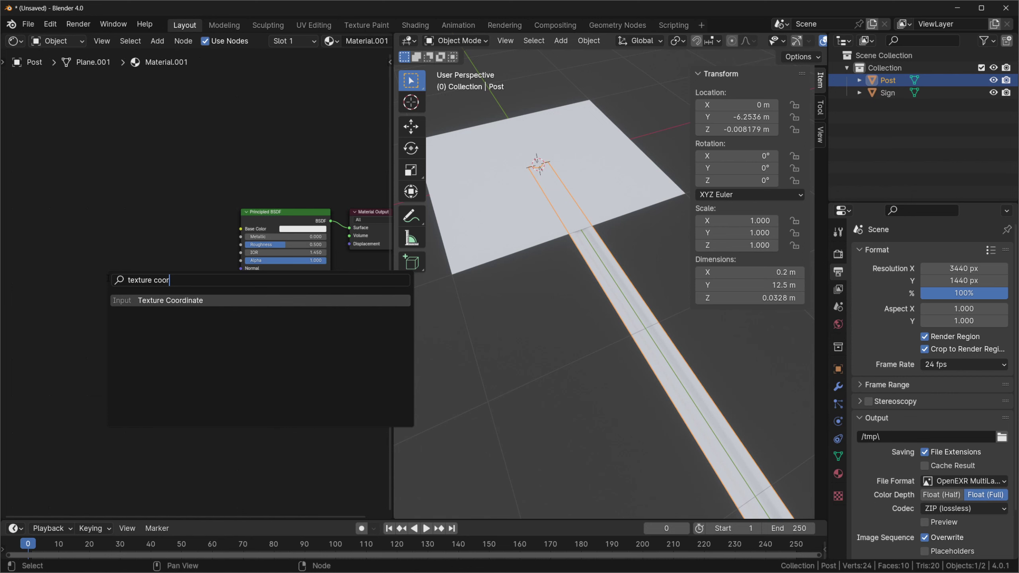
pyautogui.press('Return')
# Step: Feed the Texture Coordinate node's Object output into a new Repeat Infinite node
pyautogui.moveTo(156, 259); pyautogui.dragTo(195, 251)
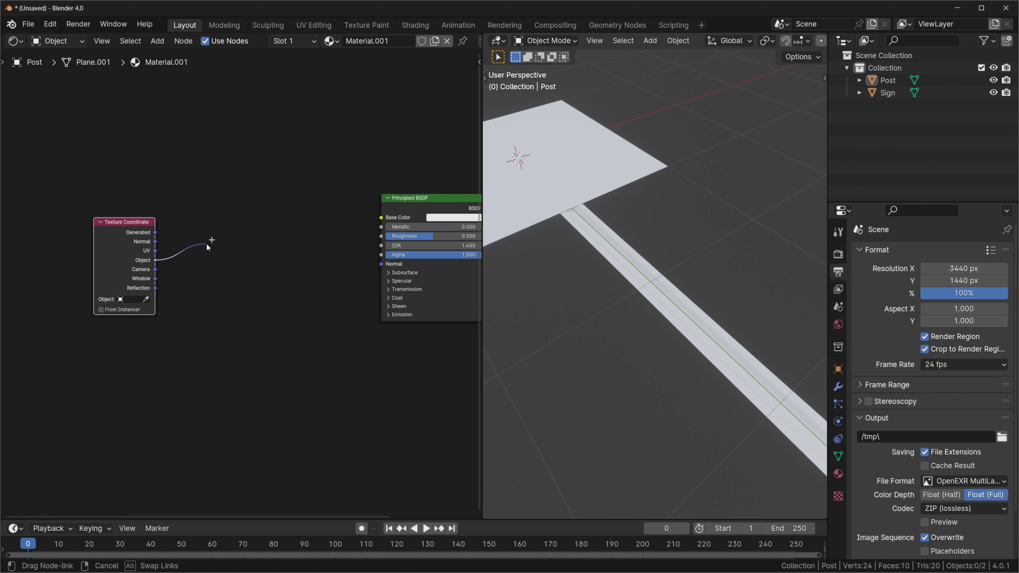
pyautogui.moveTo(207, 245); pyautogui.dragTo(208, 245)
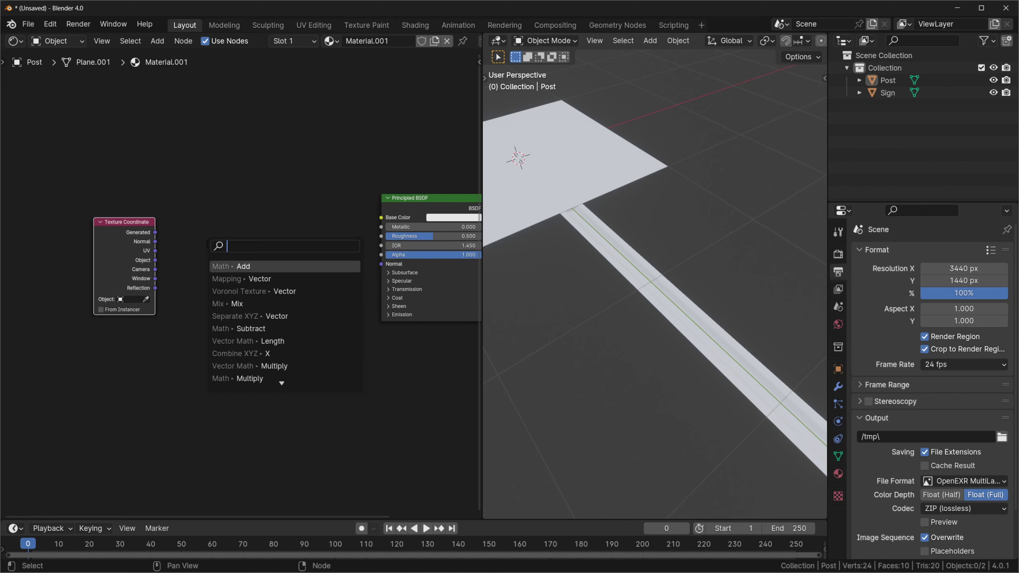
pyautogui.write('repeat')
pyautogui.press('Return')
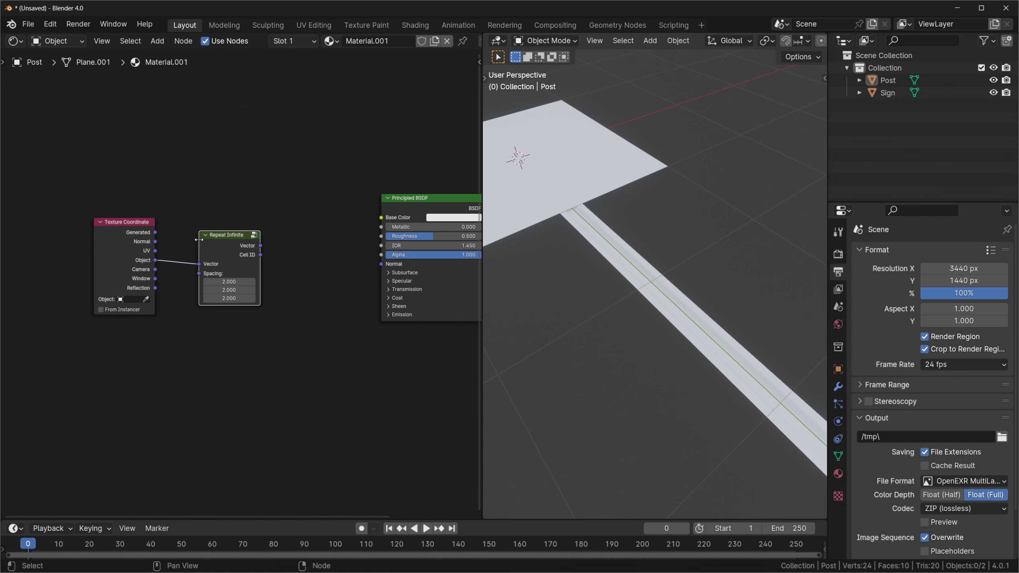
# Step: Link Repeat Infinite's Vector output to a new SDF Circle 2D node and set the circle's radius to 0.02
pyautogui.scroll(-1, 199, 239)
pyautogui.moveTo(171, 243); pyautogui.dragTo(183, 251)
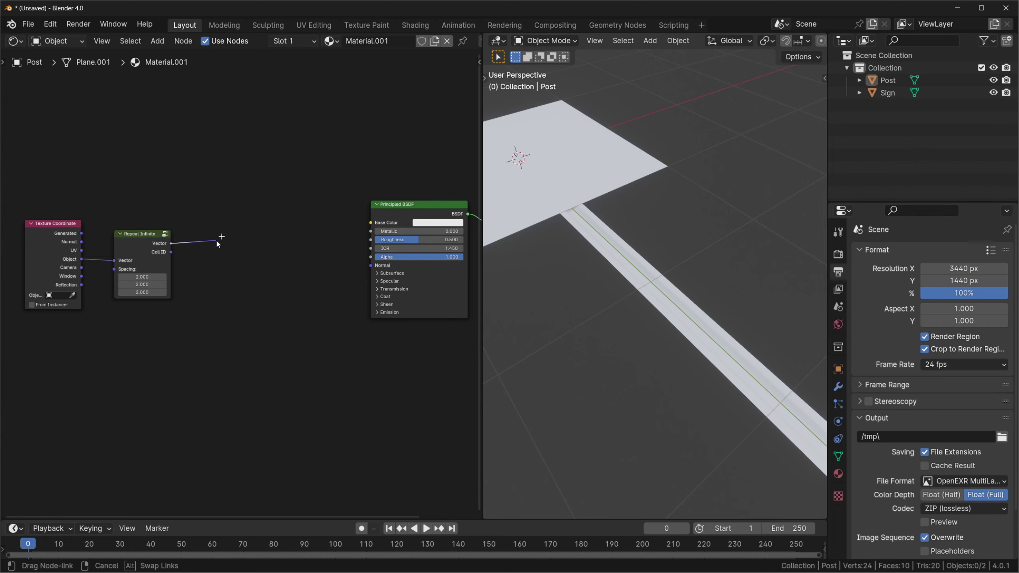
pyautogui.moveTo(217, 237); pyautogui.dragTo(220, 232)
pyautogui.write('circle')
pyautogui.press('Return')
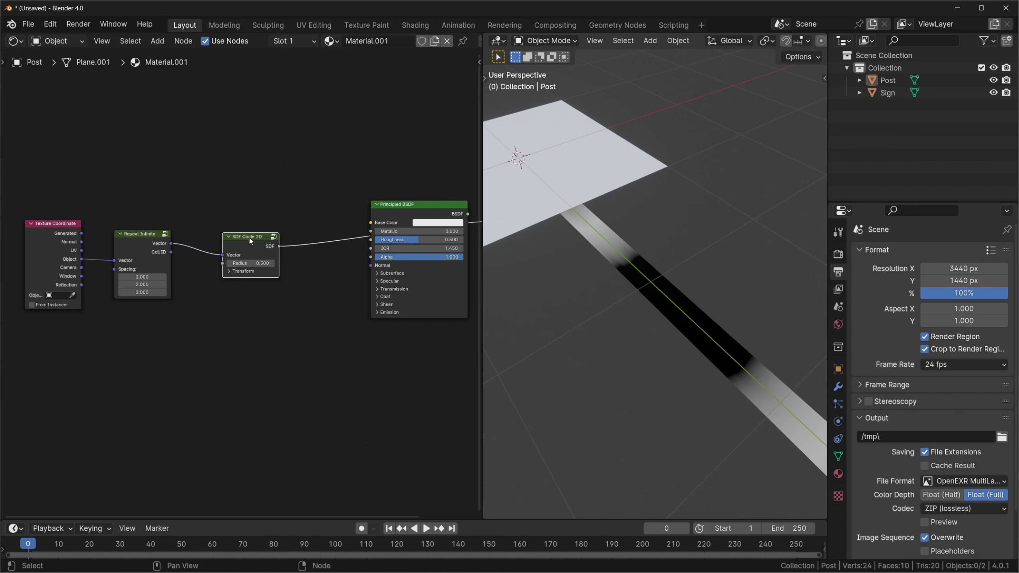
pyautogui.moveTo(561, 281); pyautogui.dragTo(600, 330, button='middle')
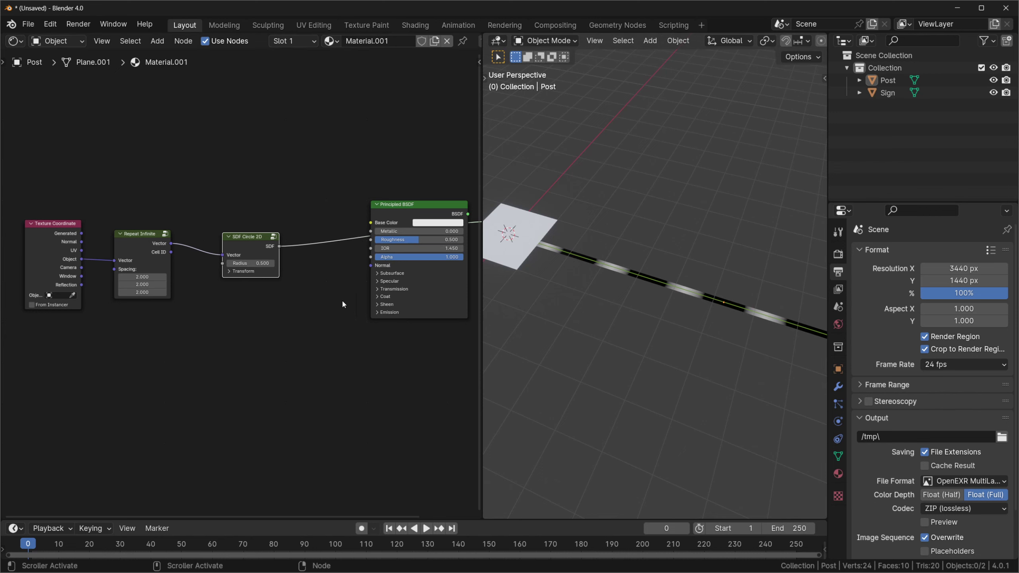
pyautogui.click(251, 263)
pyautogui.write('.02')
pyautogui.press('Return')
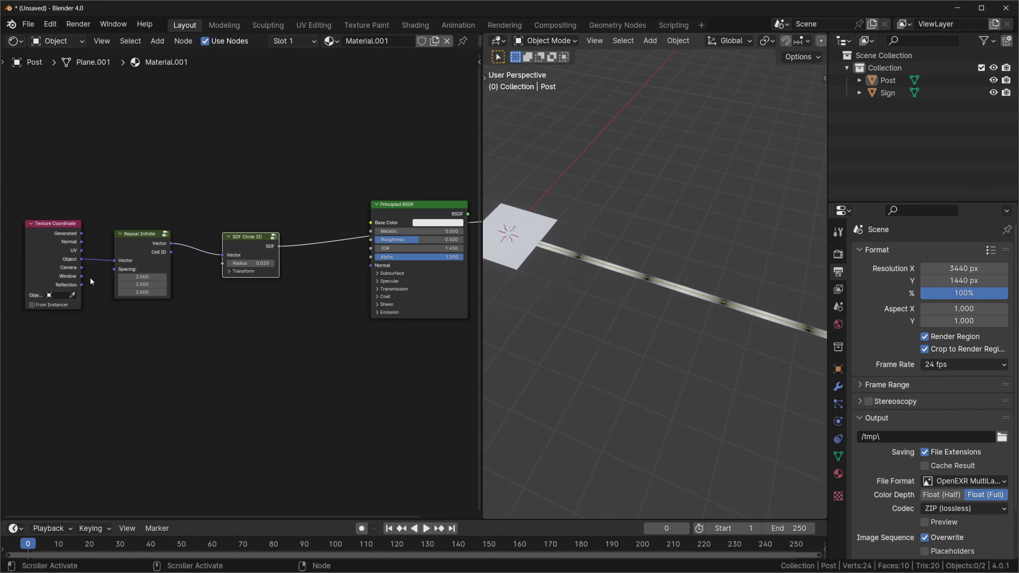
# Step: Set the Repeat Infinite spacing to 0, 0.09 and 0 so the circles repeat only along the post's length
pyautogui.scroll(3, 89, 276)
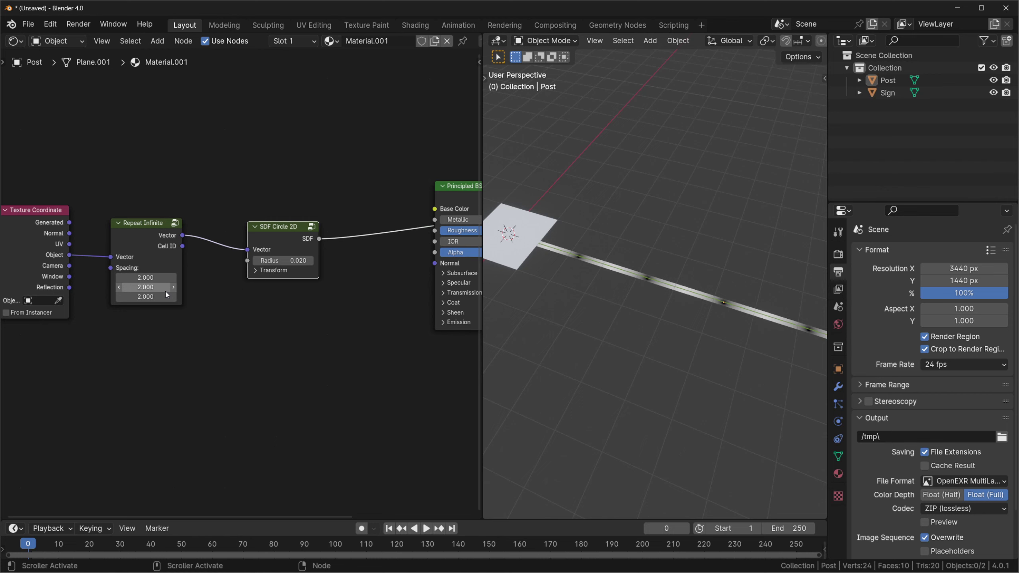
pyautogui.press('BackSpace')
pyautogui.press('BackSpace')
pyautogui.click(164, 287)
pyautogui.write('0.09')
pyautogui.press('Return')
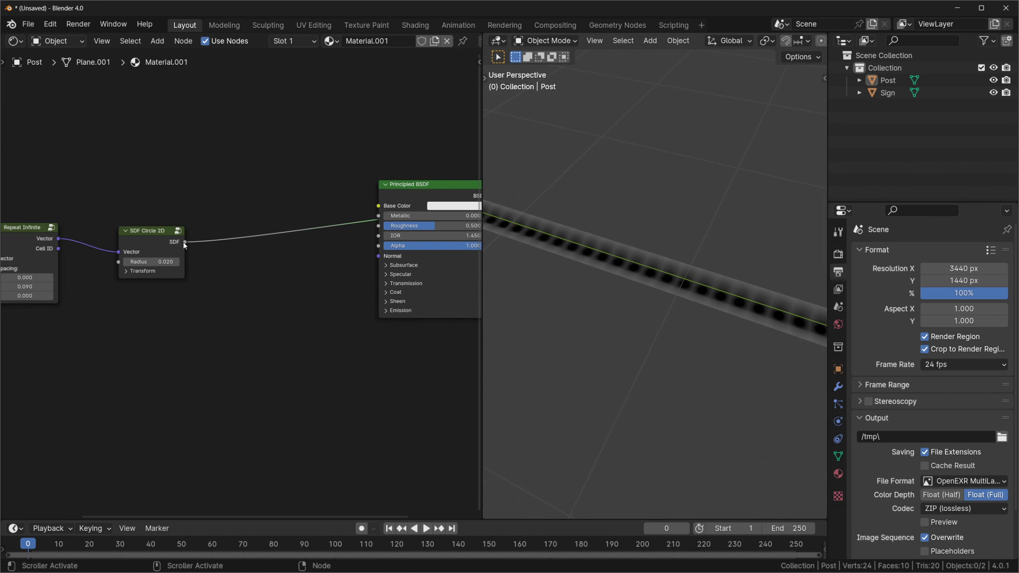
# Step: Pass the circle's SDF output through a new SDF To Mask node into the Principled BSDF's Alpha
pyautogui.moveTo(184, 241); pyautogui.dragTo(258, 307)
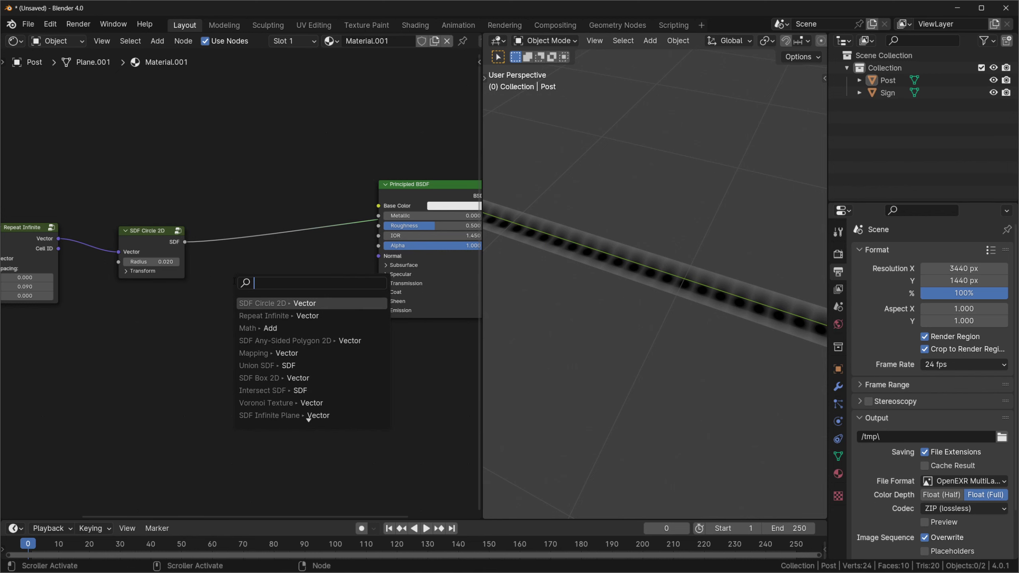
pyautogui.write('mask')
pyautogui.press('Return')
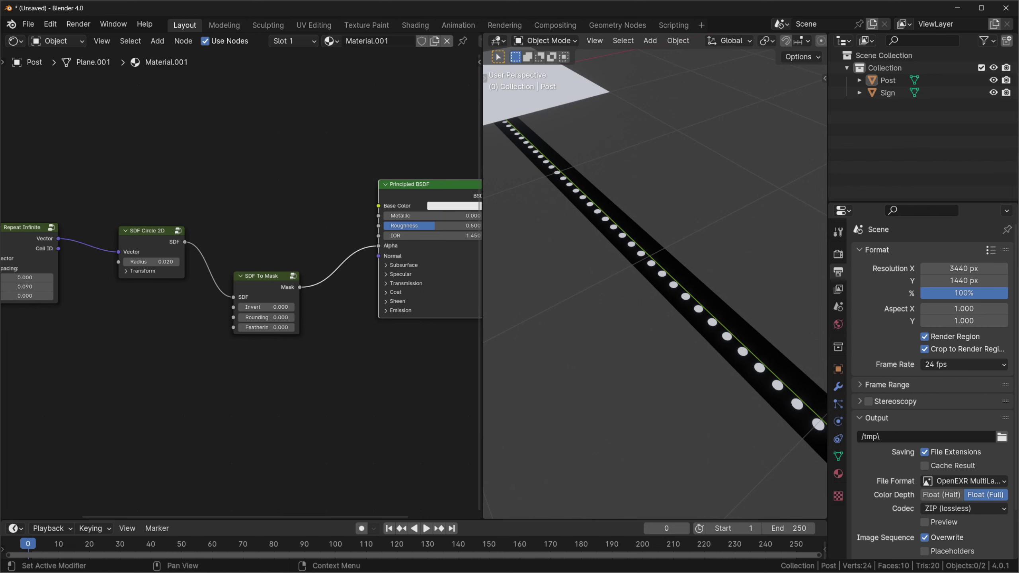
# Step: Change the render engine to EEVEE
pyautogui.hotkey('ctrl', 'shift', 'Tab')
pyautogui.click(940, 253)
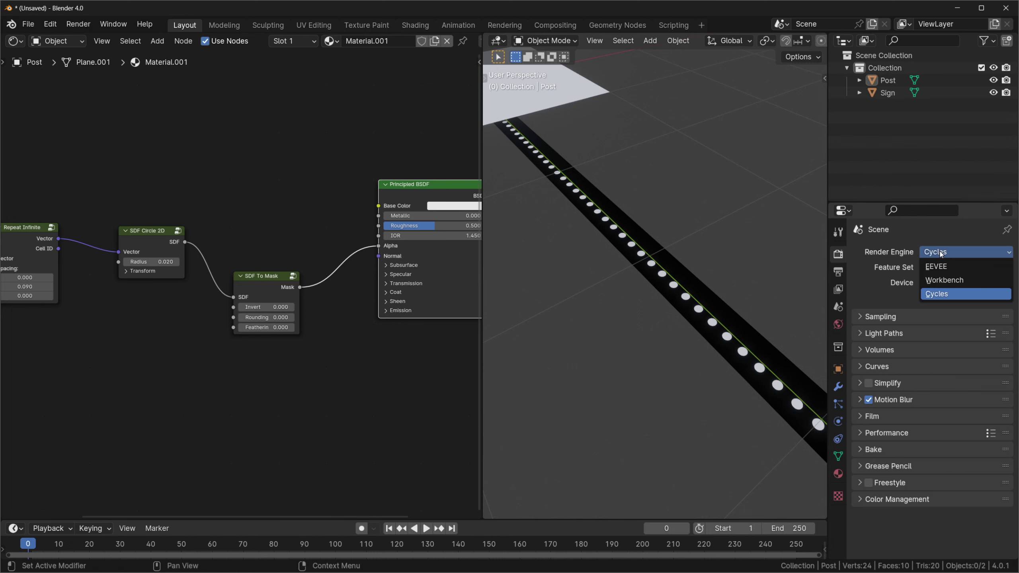
pyautogui.click(952, 268)
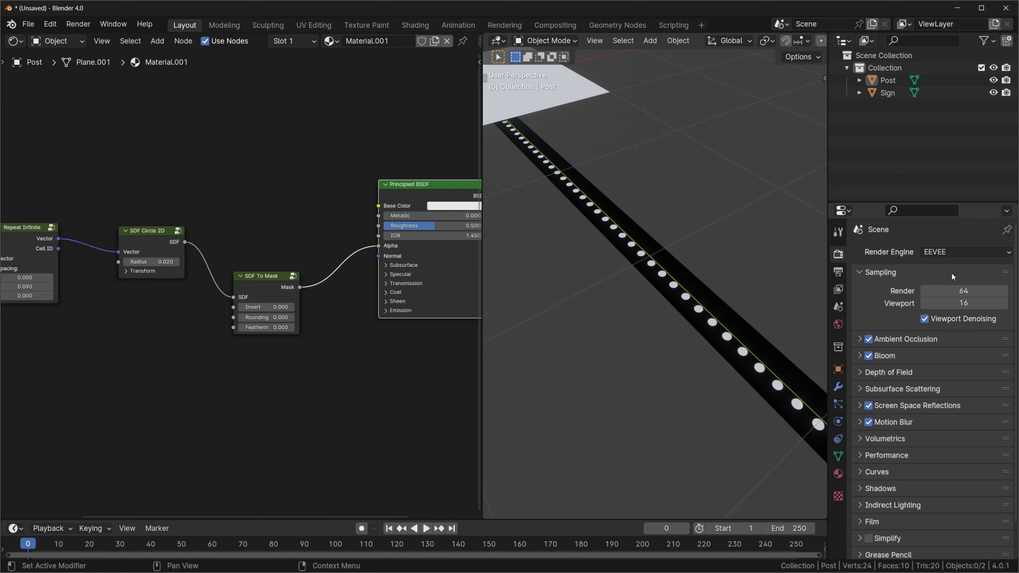
# Step: Set both the Blend Mode and Shadow Mode of the post's material to Alpha Clip
pyautogui.click(838, 473)
pyautogui.scroll(-10, 894, 394)
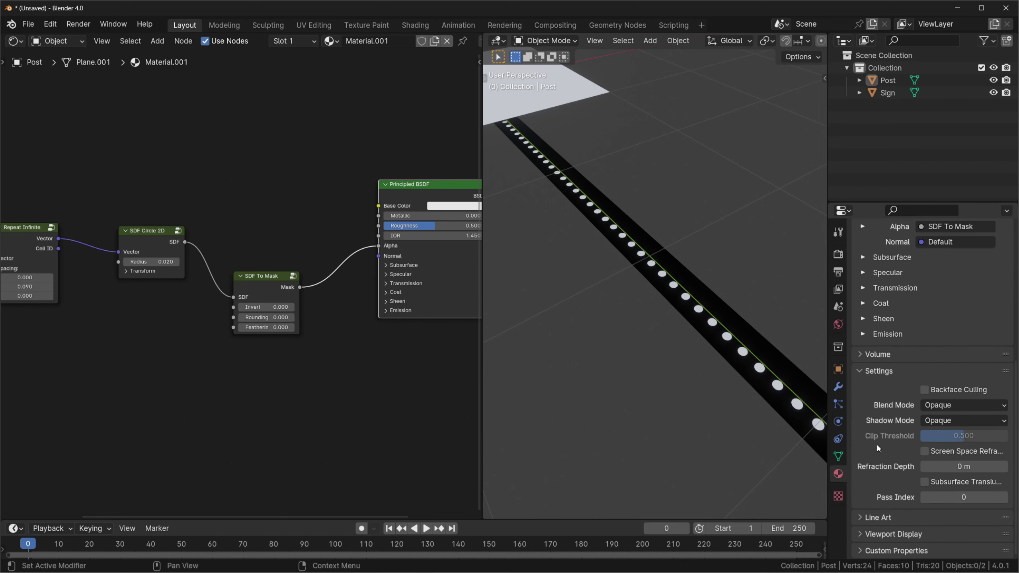
pyautogui.click(939, 405)
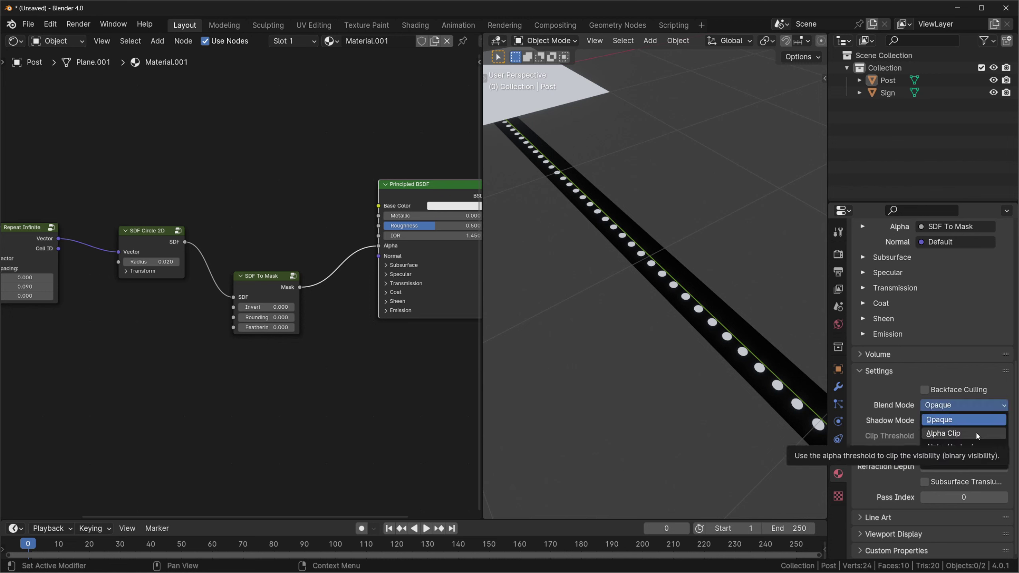
pyautogui.click(976, 431)
pyautogui.click(962, 405)
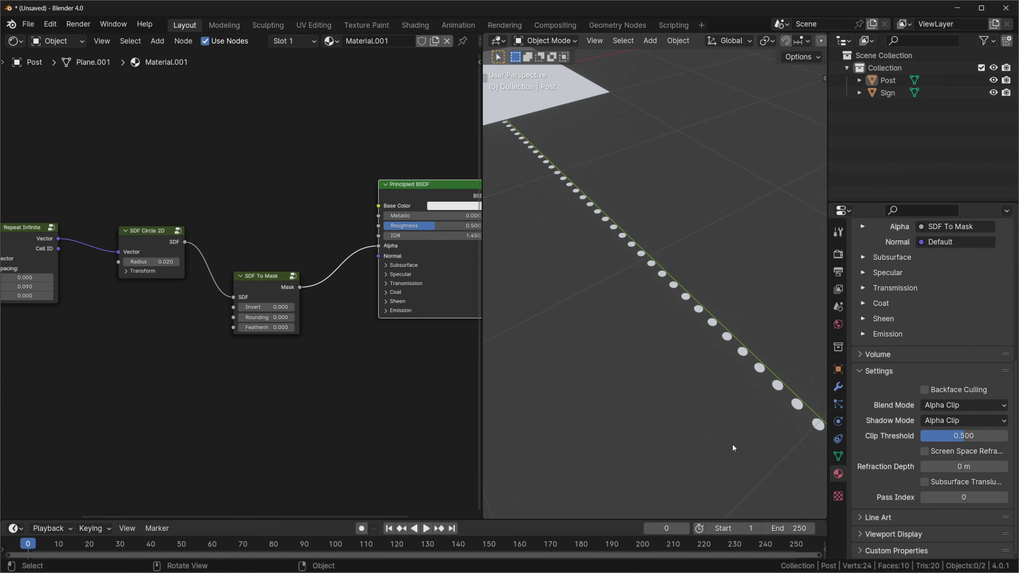
# Step: Set Invert to 1 on the SDF To Mask node to turn the dots into holes
pyautogui.click(265, 307)
pyautogui.write('1')
pyautogui.press('Return')
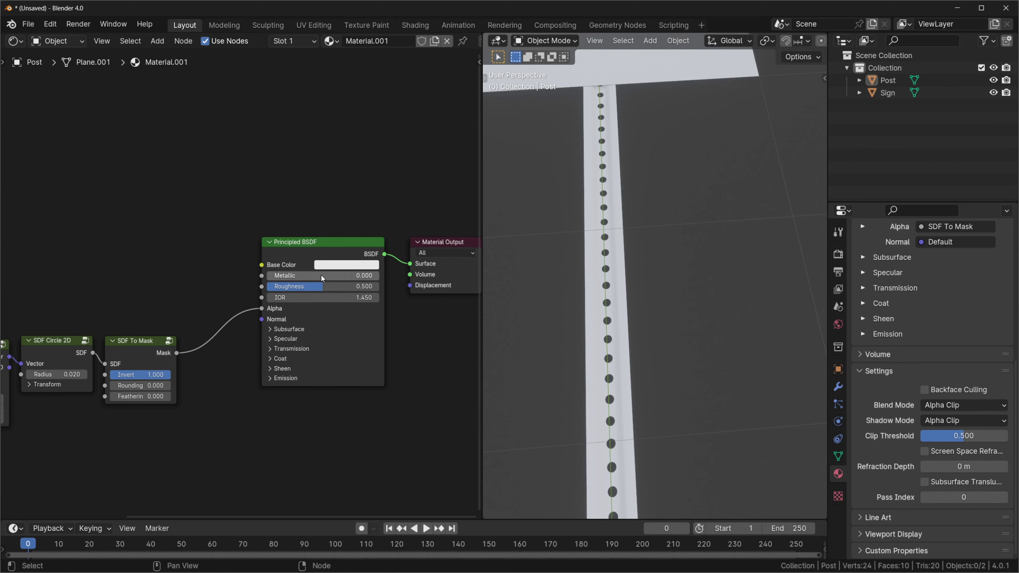
# Step: Give the Principled BSDF a darker blue-grey base color with hue 0.580 and saturation 0.267, and set Metallic to 1
pyautogui.click(330, 267)
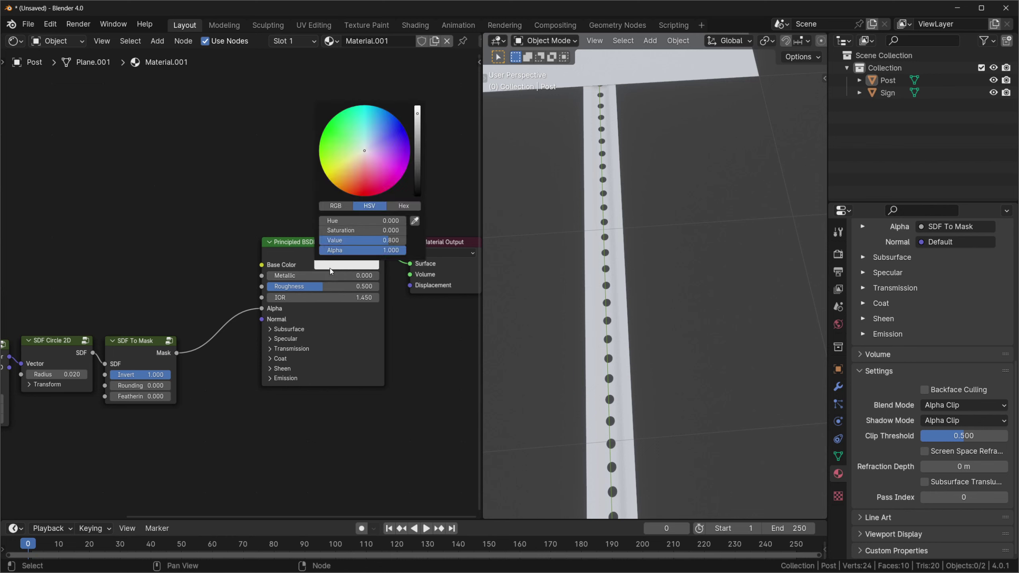
pyautogui.click(366, 146)
pyautogui.moveTo(366, 146); pyautogui.dragTo(367, 145)
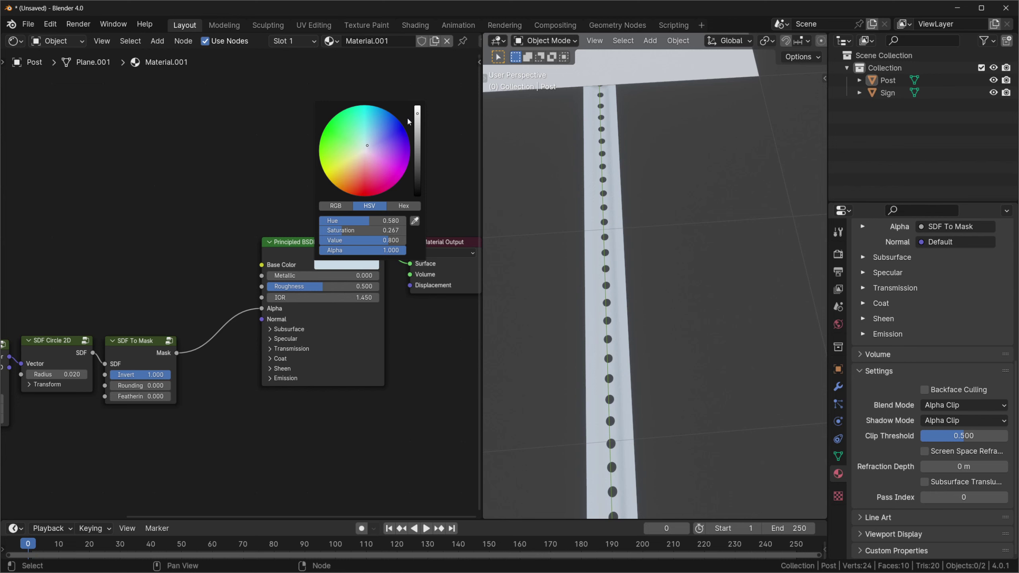
pyautogui.moveTo(418, 113); pyautogui.dragTo(418, 153)
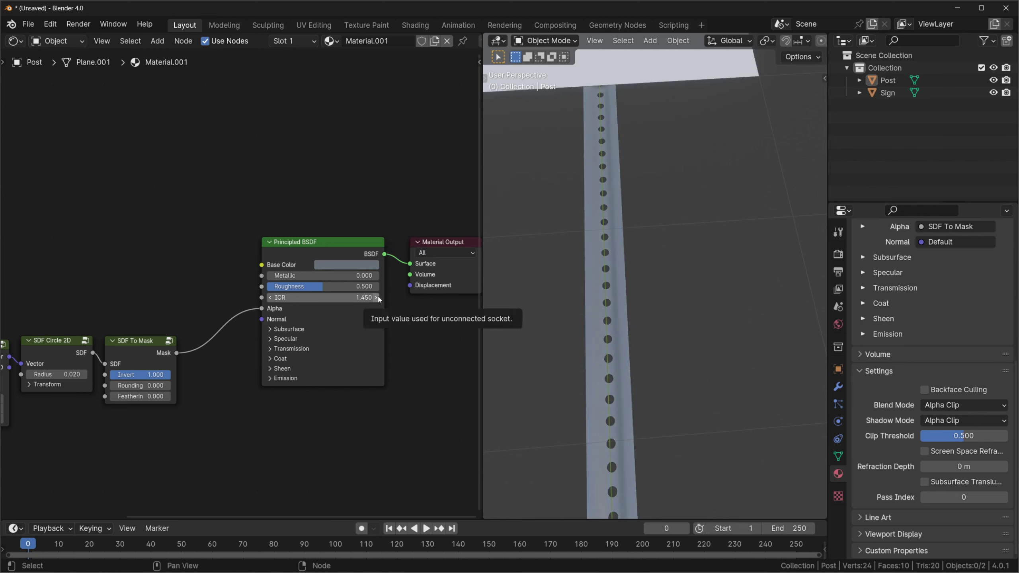
pyautogui.moveTo(372, 275); pyautogui.dragTo(382, 278)
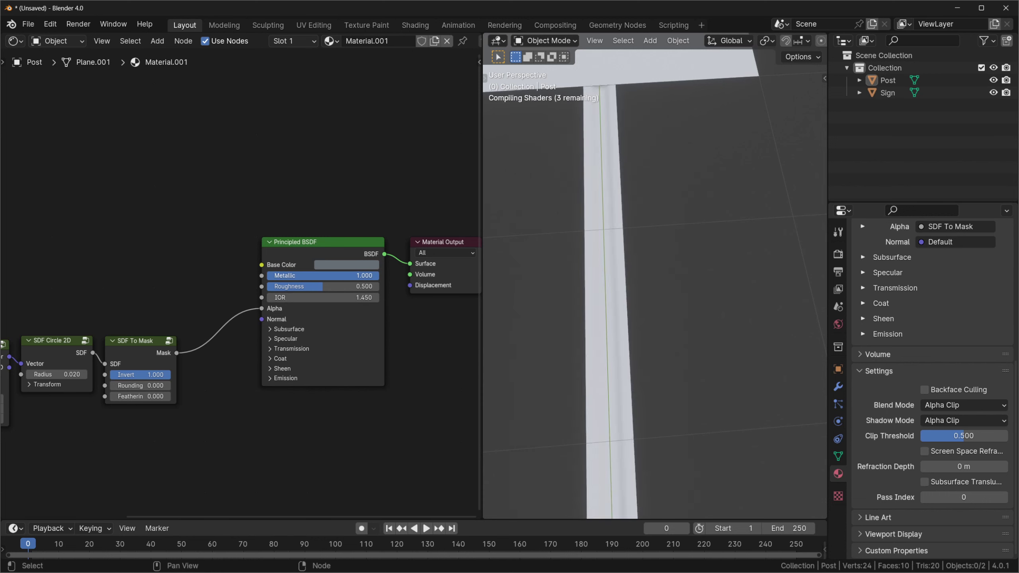
# Step: Add a Noise Texture driven by the Object coordinates and link its Fac output to the Principled BSDF's Roughness
pyautogui.moveTo(31, 285); pyautogui.dragTo(178, 265, button='middle')
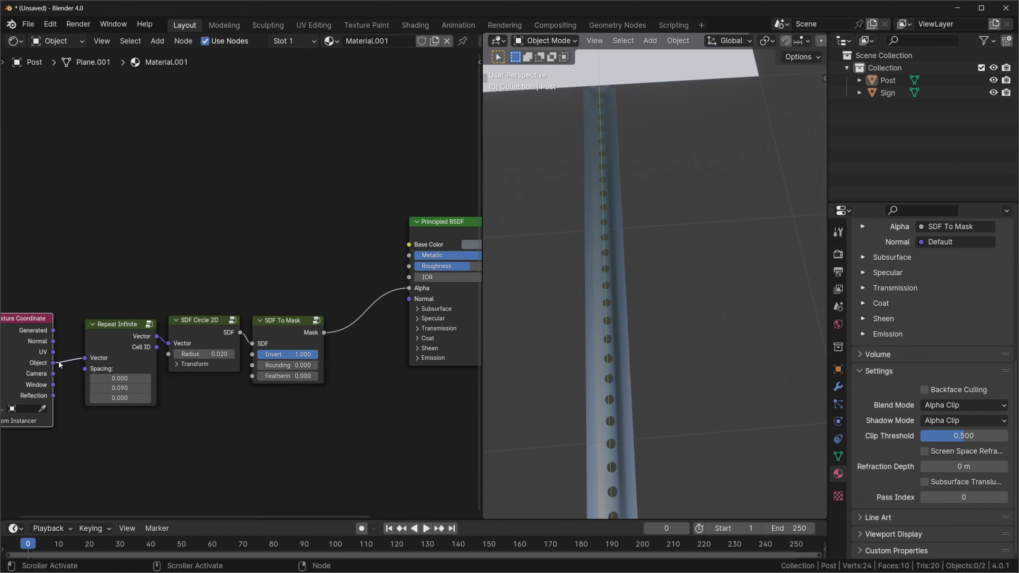
pyautogui.moveTo(53, 363); pyautogui.dragTo(138, 246)
pyautogui.write('noise')
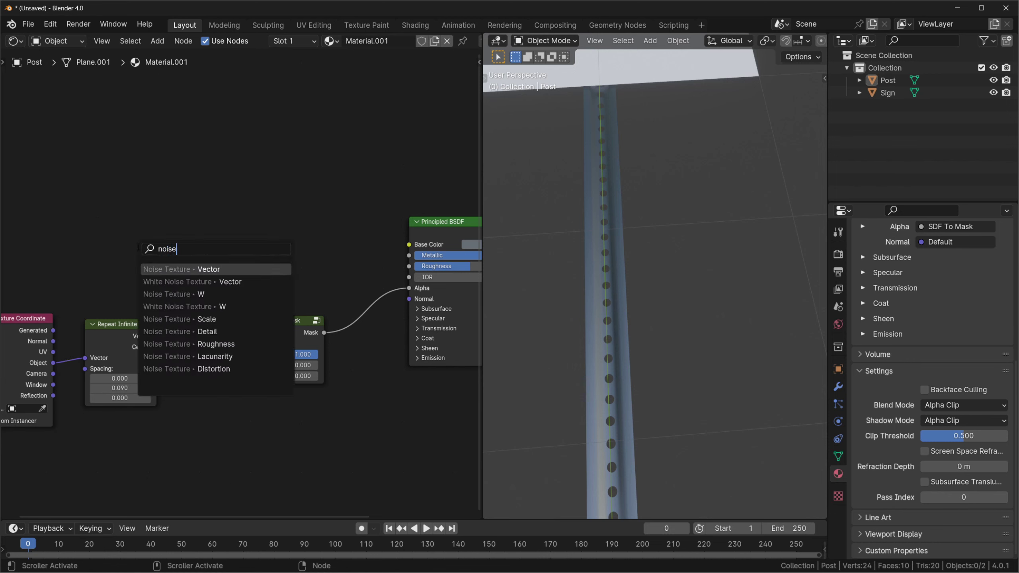
pyautogui.press('Return')
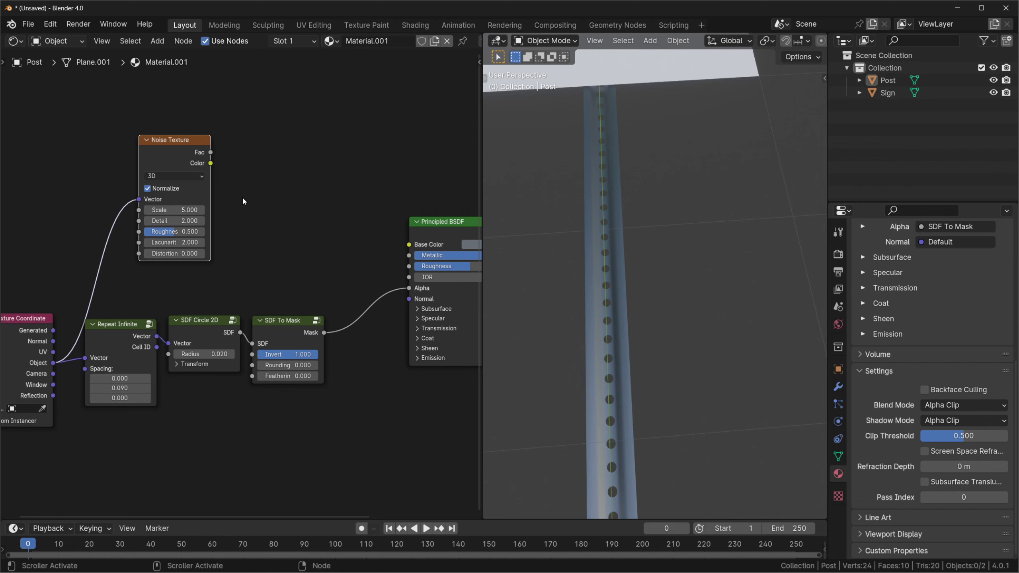
pyautogui.moveTo(210, 152); pyautogui.dragTo(408, 266)
# Step: Set the Noise Texture's scale to 0.4, detail to 11 and roughness to 1
pyautogui.doubleClick(177, 209)
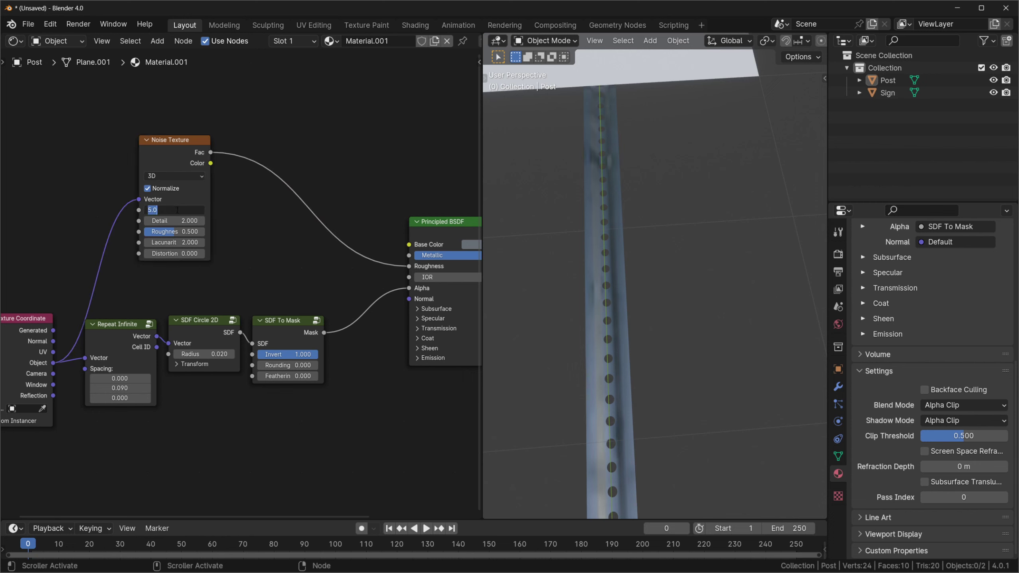
pyautogui.write('0.0')
pyautogui.press('BackSpace')
pyautogui.write('4')
pyautogui.press('Return')
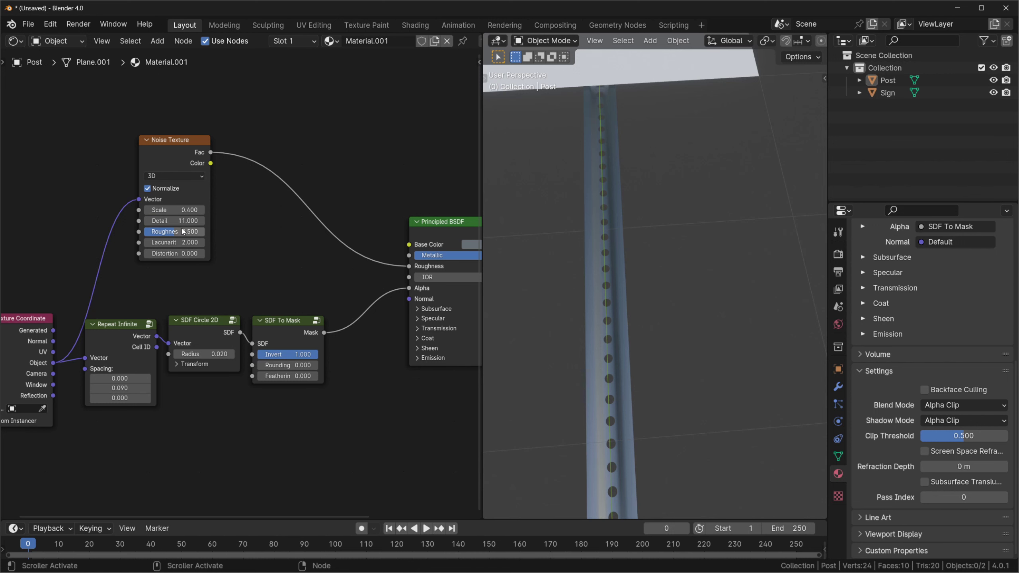
pyautogui.moveTo(176, 232); pyautogui.dragTo(207, 232)
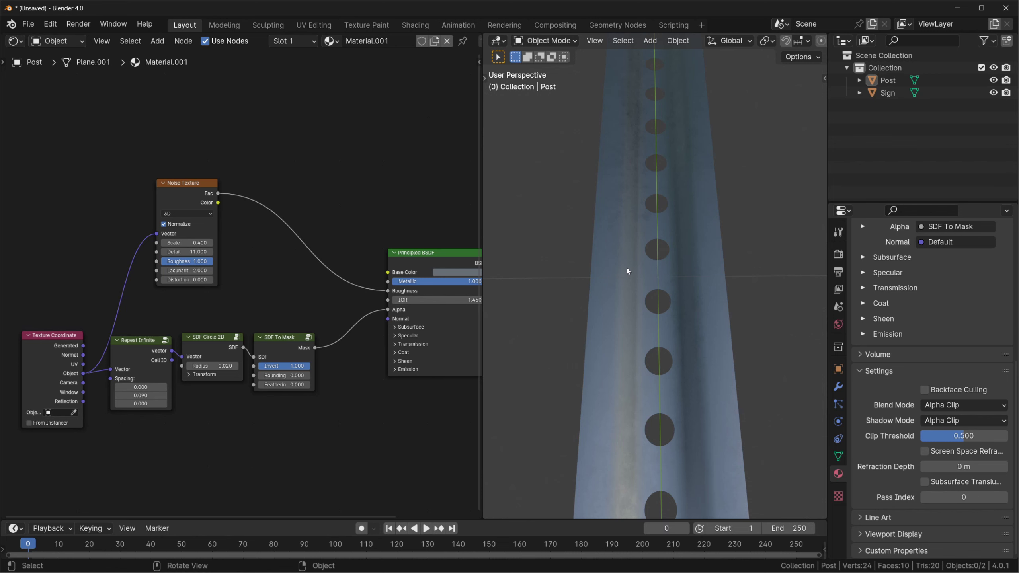
# Step: Duplicate the SDF To Mask node below the original and feed it from the SDF Circle 2D node's SDF output
pyautogui.moveTo(286, 427); pyautogui.dragTo(246, 338, button='middle')
pyautogui.scroll(1, 245, 338)
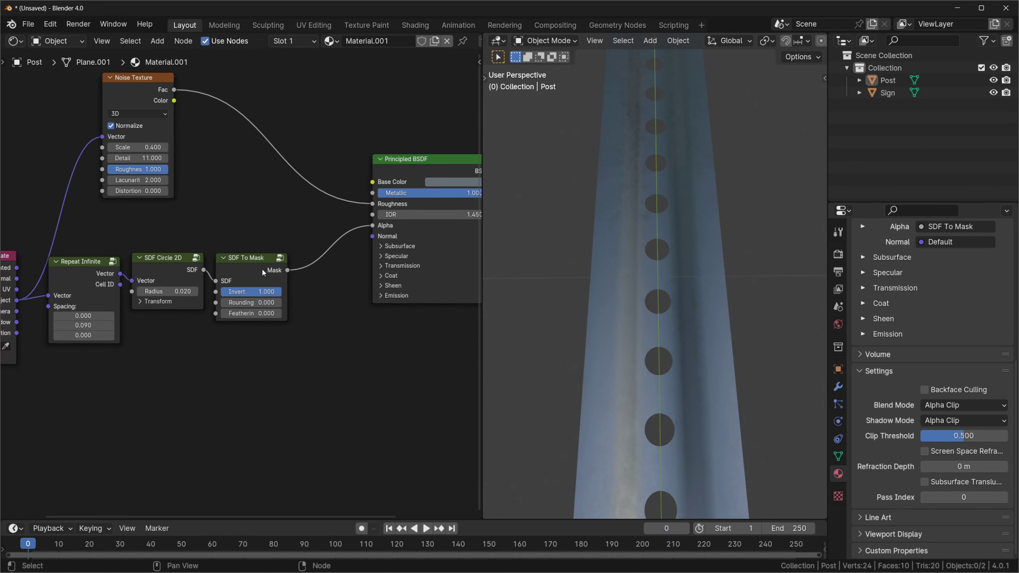
pyautogui.click(259, 266)
pyautogui.hotkey('shift', 'd')
pyautogui.click(255, 350)
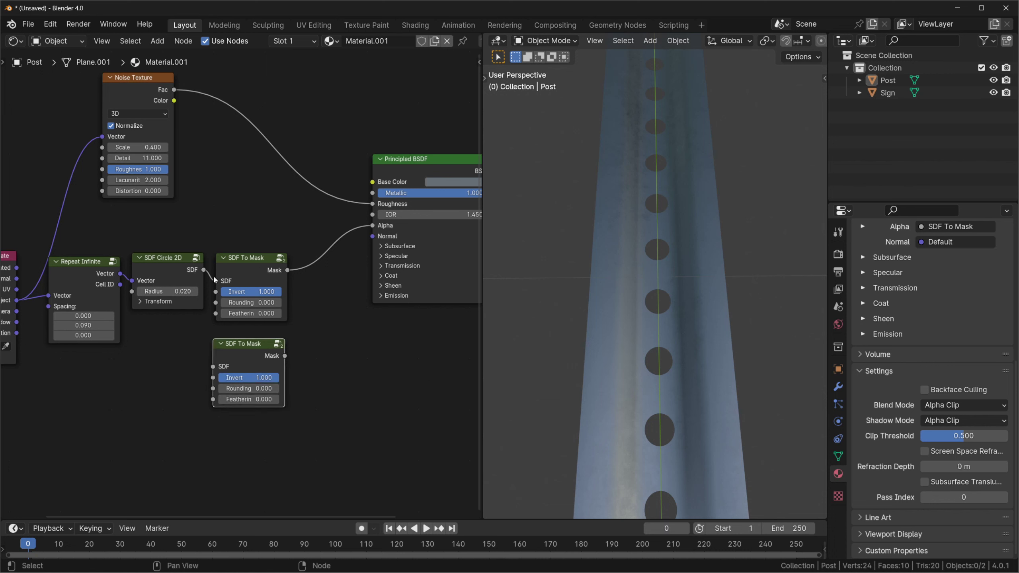
pyautogui.moveTo(204, 270); pyautogui.dragTo(213, 366)
# Step: Add a Bump node with the duplicated mask as its Height and link its Normal output to the Principled BSDF
pyautogui.moveTo(285, 356); pyautogui.dragTo(348, 347)
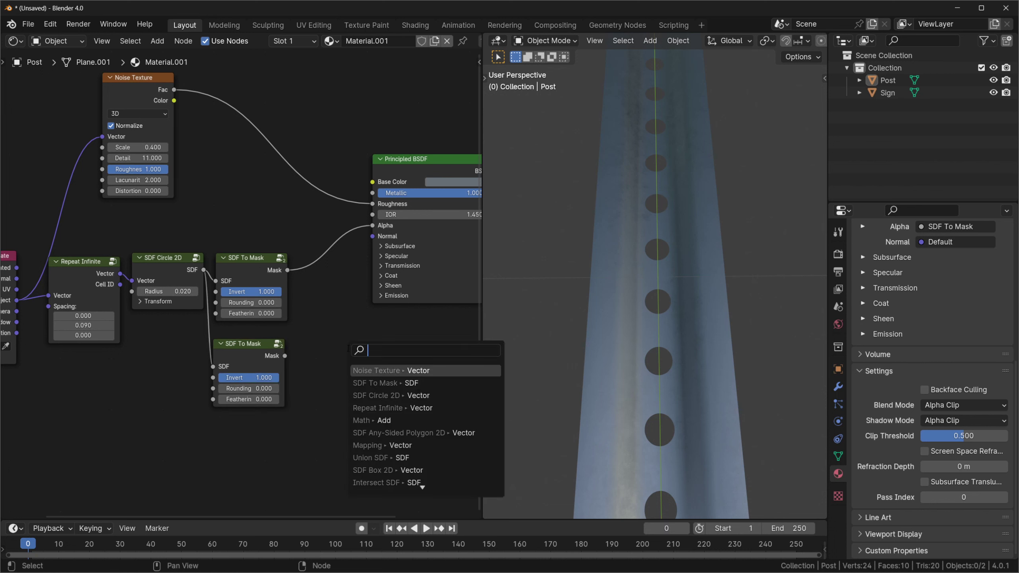
pyautogui.write('bump')
pyautogui.press('Return')
pyautogui.moveTo(420, 356)
pyautogui.mouseDown()
pyautogui.moveTo(422, 345)
pyautogui.moveTo(387, 311)
pyautogui.moveTo(373, 236)
pyautogui.mouseUp()
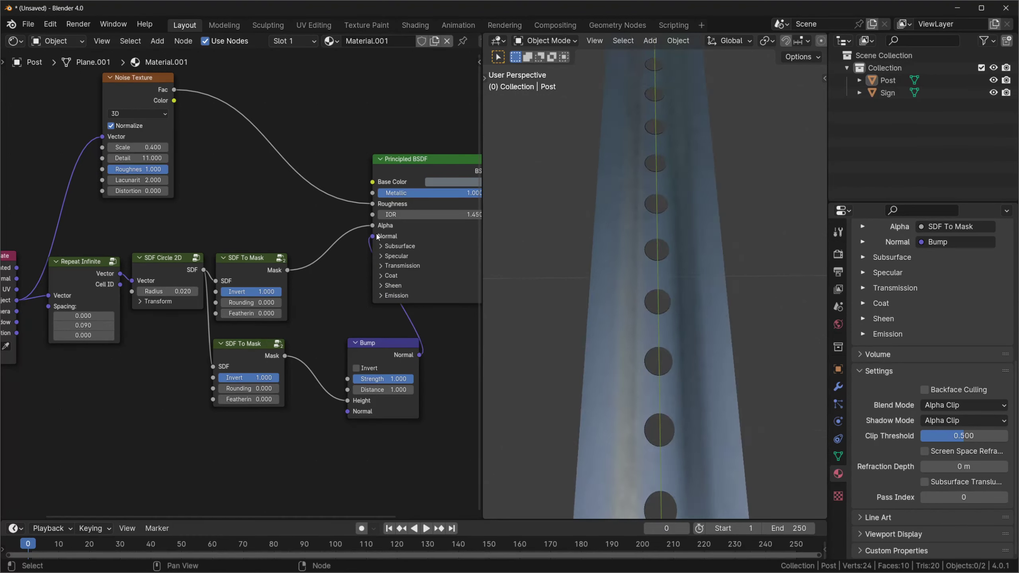
# Step: Set the Feathering of the duplicated SDF To Mask node to 0.003
pyautogui.moveTo(590, 329); pyautogui.dragTo(600, 337, button='middle')
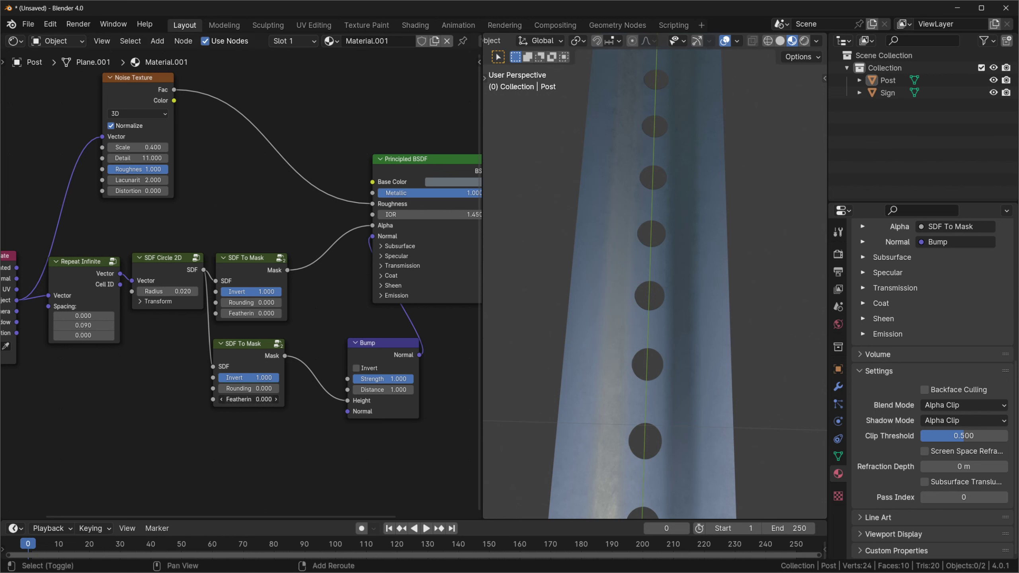
pyautogui.moveTo(249, 399)
pyautogui.mouseDown()
pyautogui.moveTo(272, 399)
pyautogui.moveTo(252, 399)
pyautogui.mouseUp()
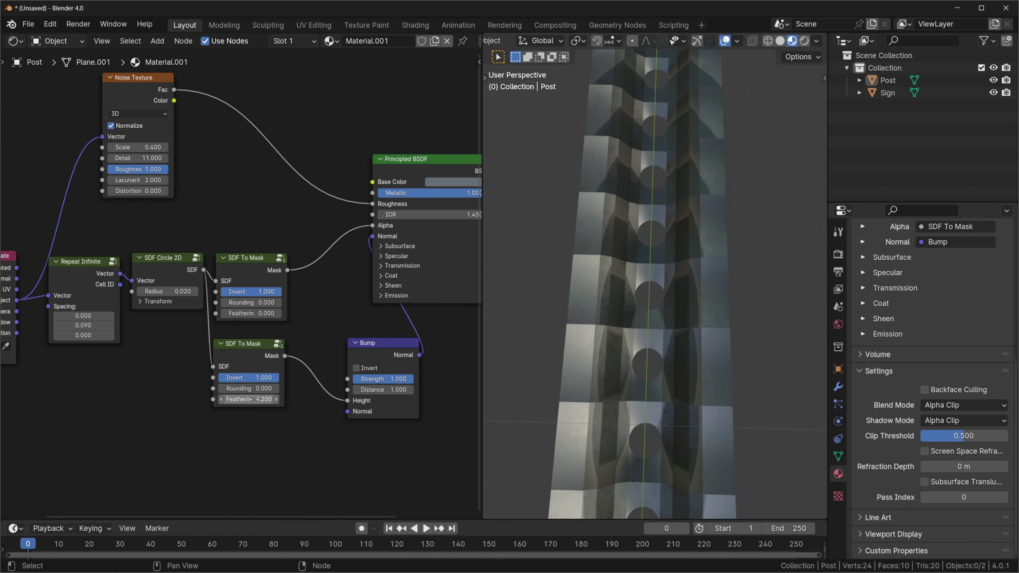
pyautogui.doubleClick(252, 399)
pyautogui.write('0.003')
pyautogui.press('Return')
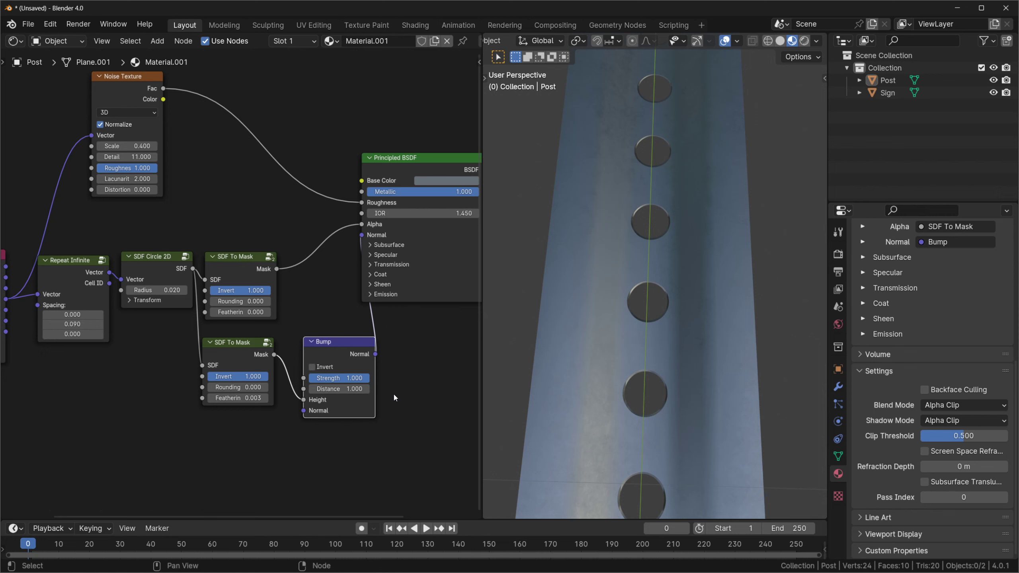
# Step: Set the Bump node's Distance to 0.002 and move the node closer to the duplicated SDF To Mask
pyautogui.click(354, 389)
pyautogui.write('0.')
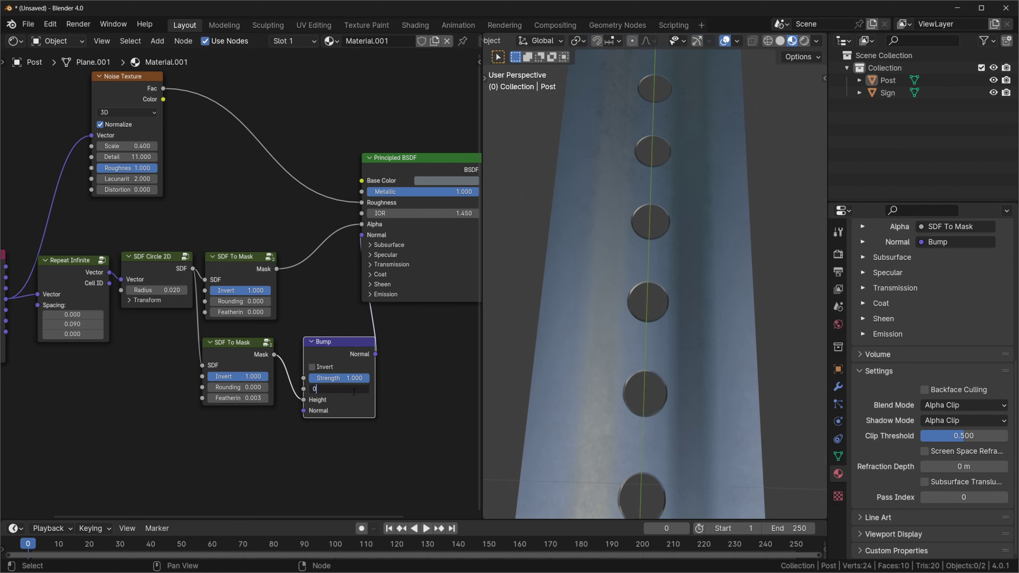
pyautogui.write('002')
pyautogui.press('Return')
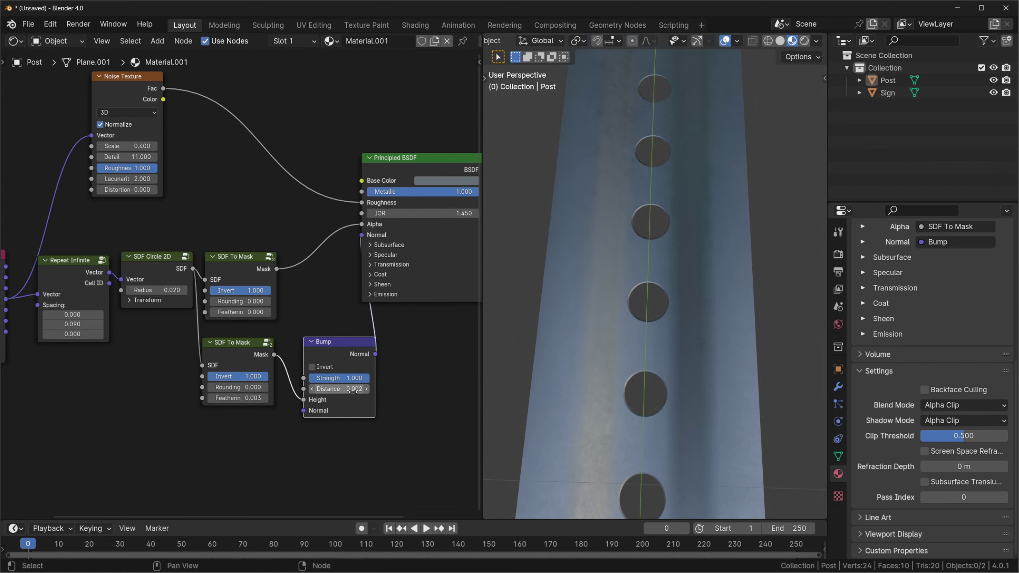
pyautogui.moveTo(352, 399); pyautogui.dragTo(335, 388)
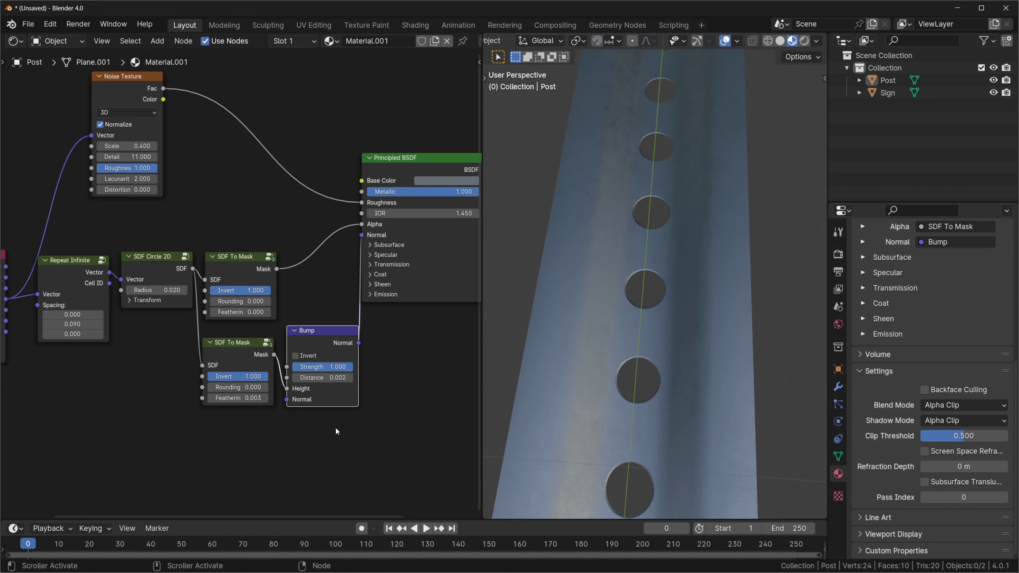
# Step: Mute and unmute the Bump node repeatedly to compare the hole edges with and without the bump
pyautogui.press('m')
pyautogui.press('m')
pyautogui.press('m')
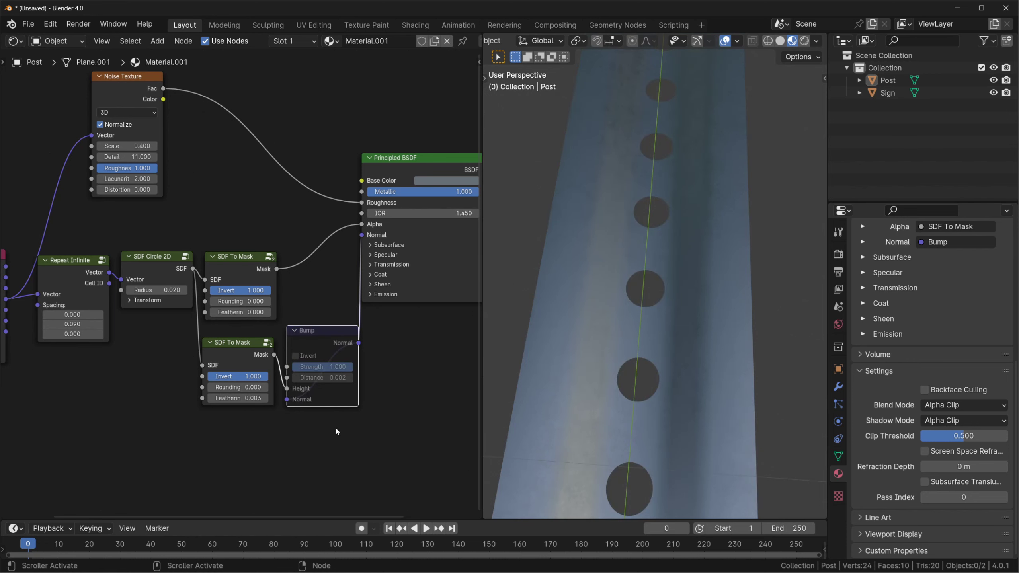
pyautogui.press('m')
pyautogui.press('m')
pyautogui.press('m')
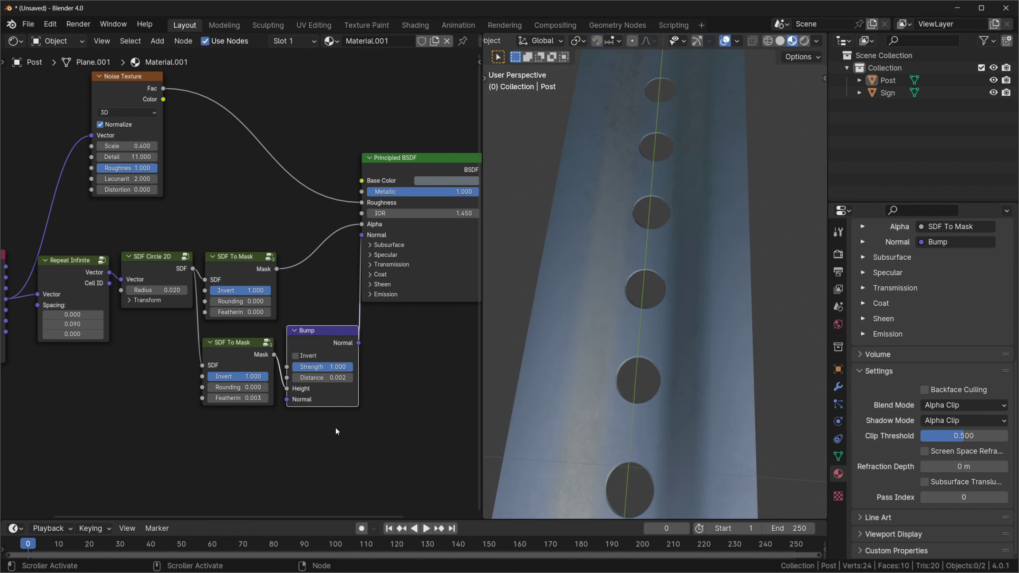
pyautogui.press('m')
pyautogui.press('m')
pyautogui.press('m')
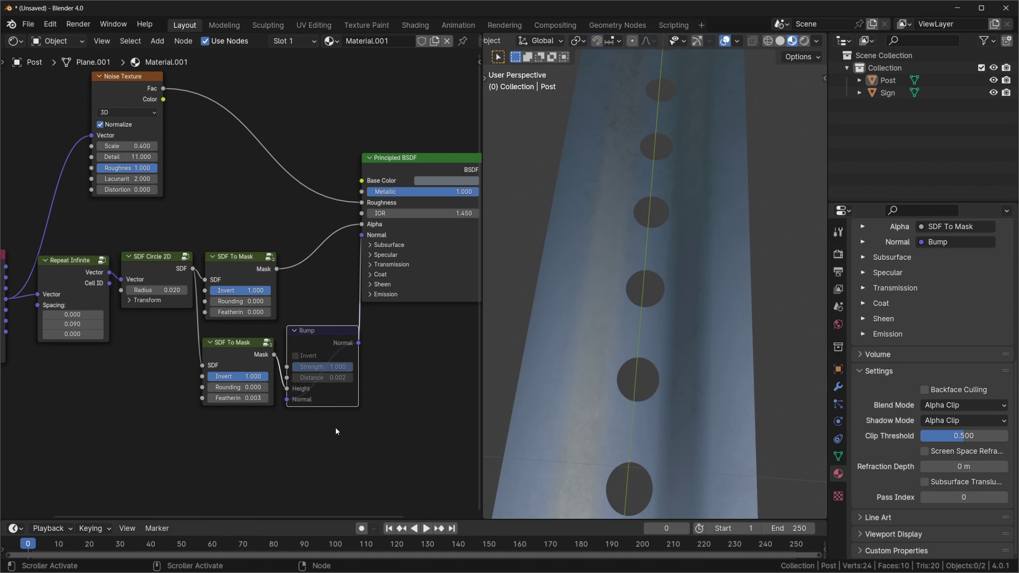
pyautogui.press('m')
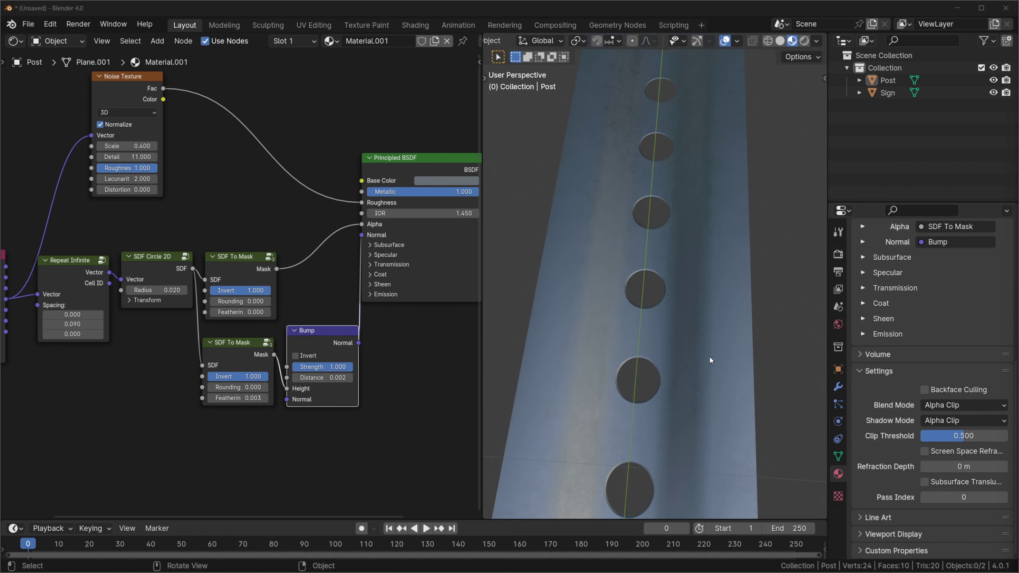
# Step: Add an SDF Infinite Plane node driven by the Texture Coordinate's Object output, below the existing nodes
pyautogui.scroll(-2, 215, 347)
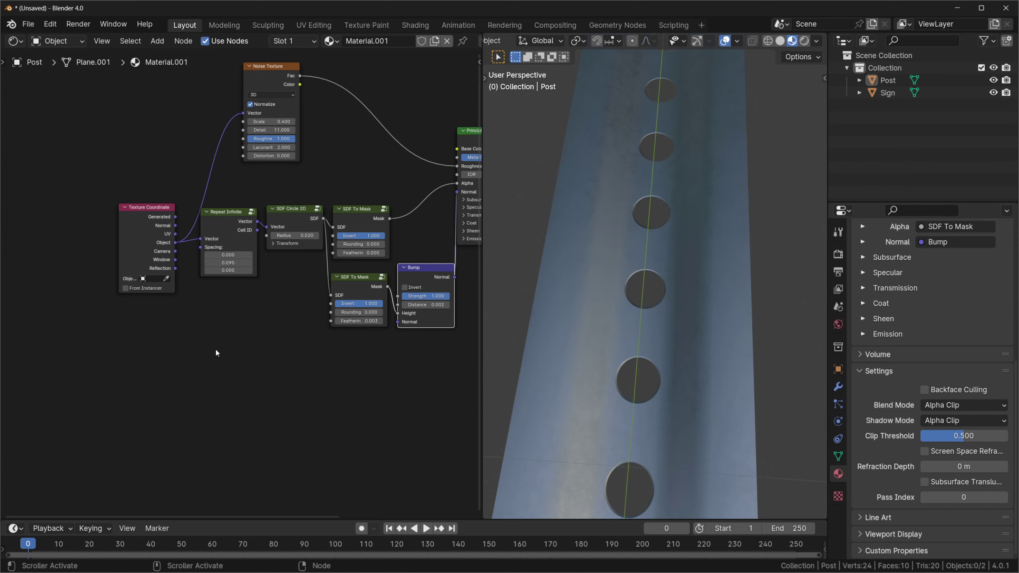
pyautogui.moveTo(177, 242); pyautogui.dragTo(227, 359)
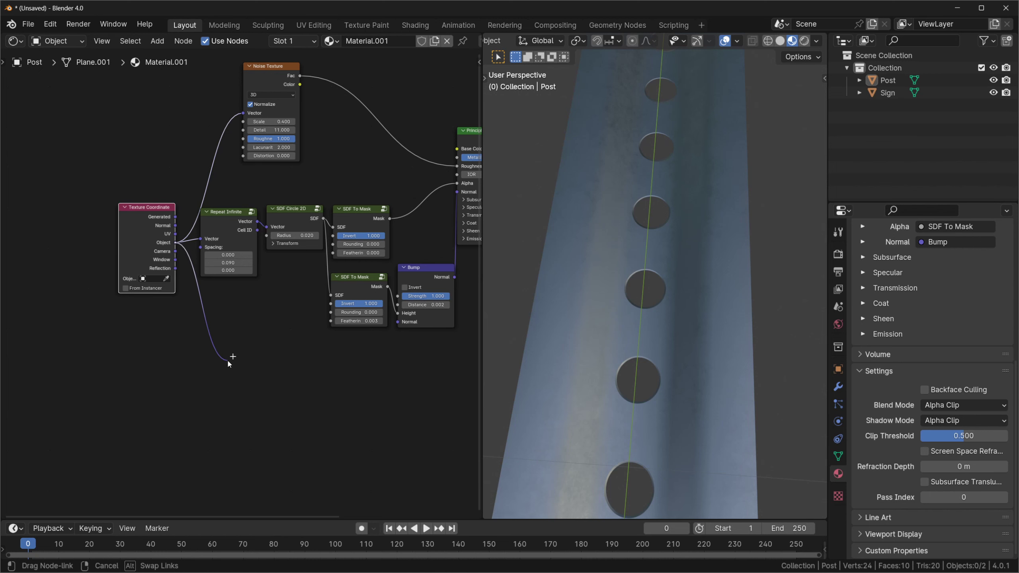
pyautogui.click(295, 497)
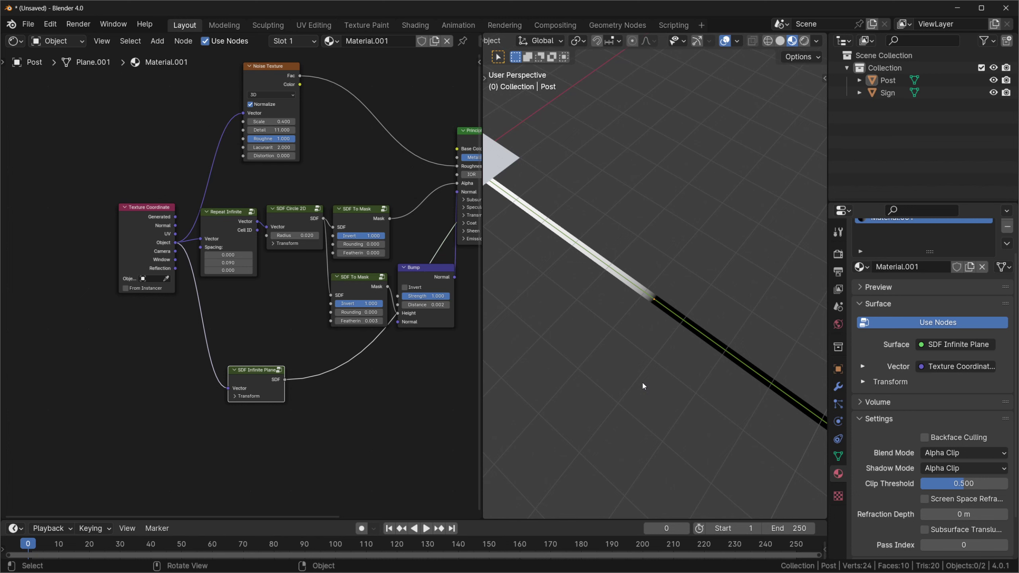
# Step: Set the SDF Infinite Plane's Z rotation to 90° and its X location to 0.09 m
pyautogui.click(235, 396)
pyautogui.moveTo(311, 452); pyautogui.dragTo(355, 302, button='middle')
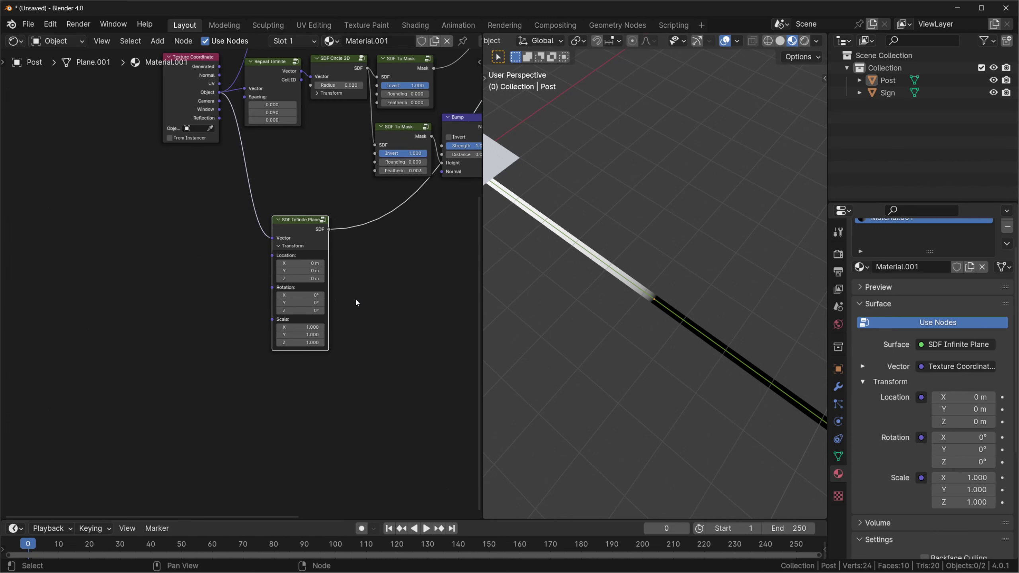
pyautogui.click(300, 311)
pyautogui.write('90')
pyautogui.press('Return')
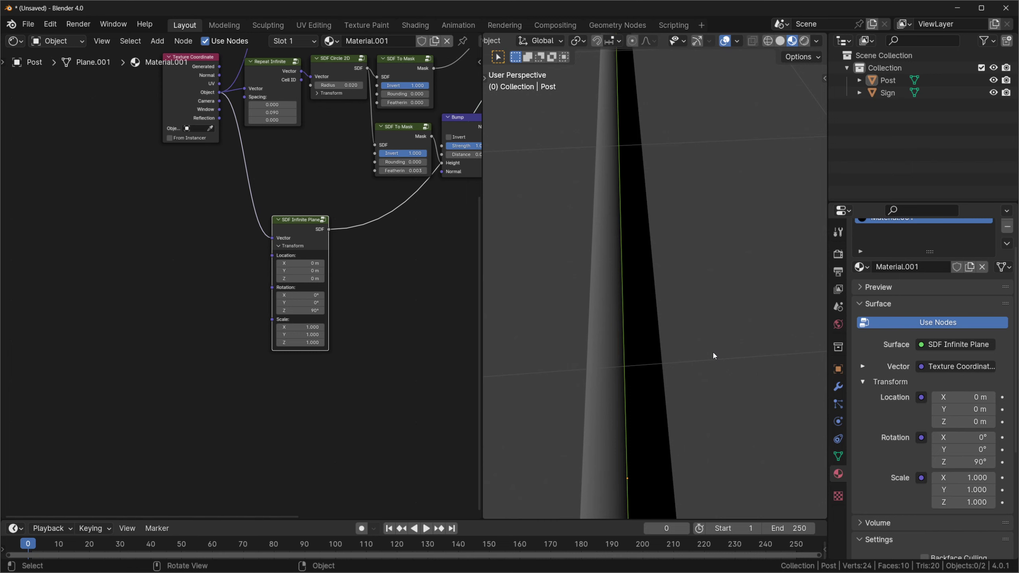
pyautogui.doubleClick(300, 263)
pyautogui.write('0.09')
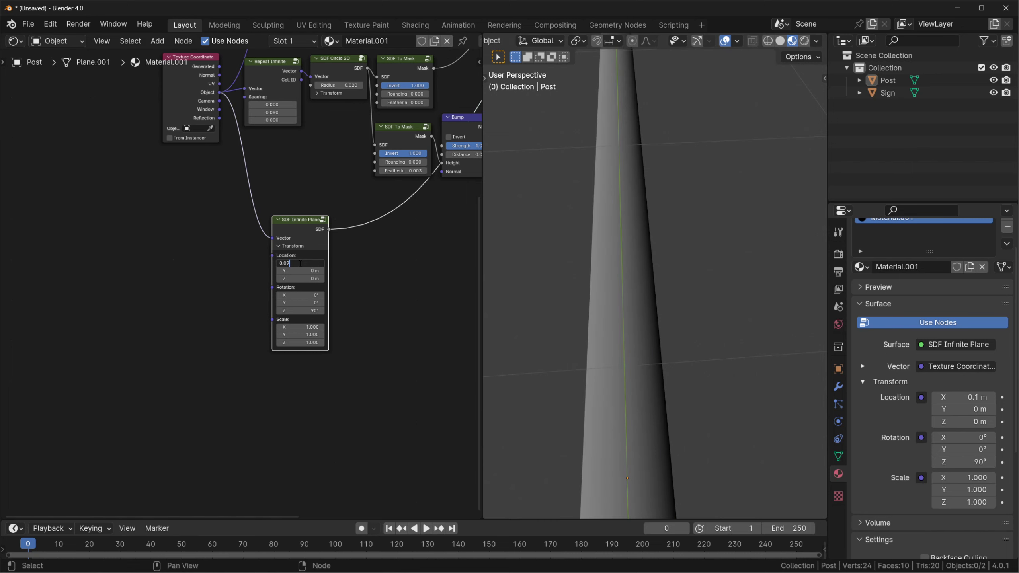
pyautogui.press('Return')
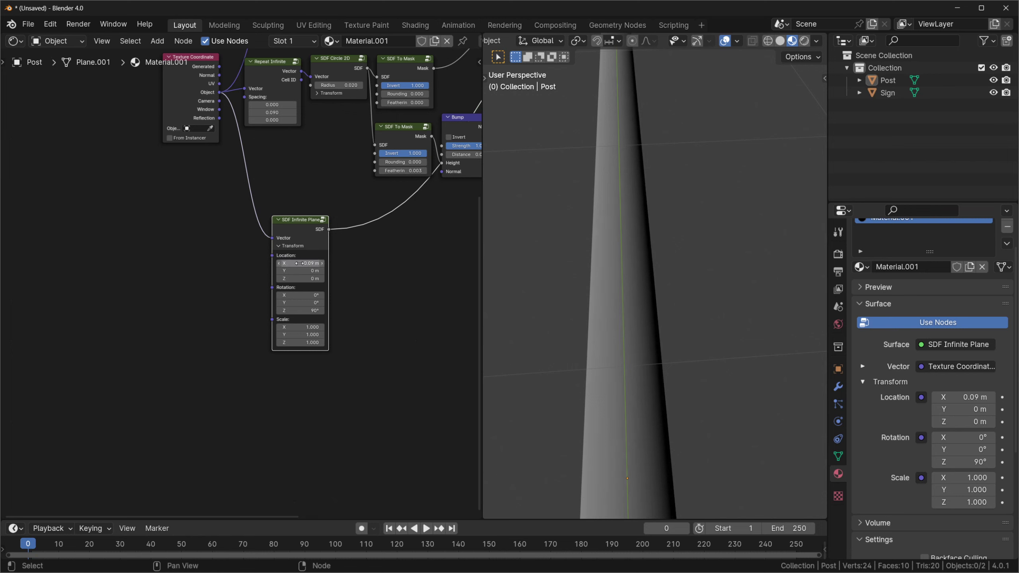
# Step: Mirror the infinite plane with a Mirror Axis node on its vector input and combine it with the circle through a Union SDF node
pyautogui.moveTo(311, 230); pyautogui.dragTo(344, 230)
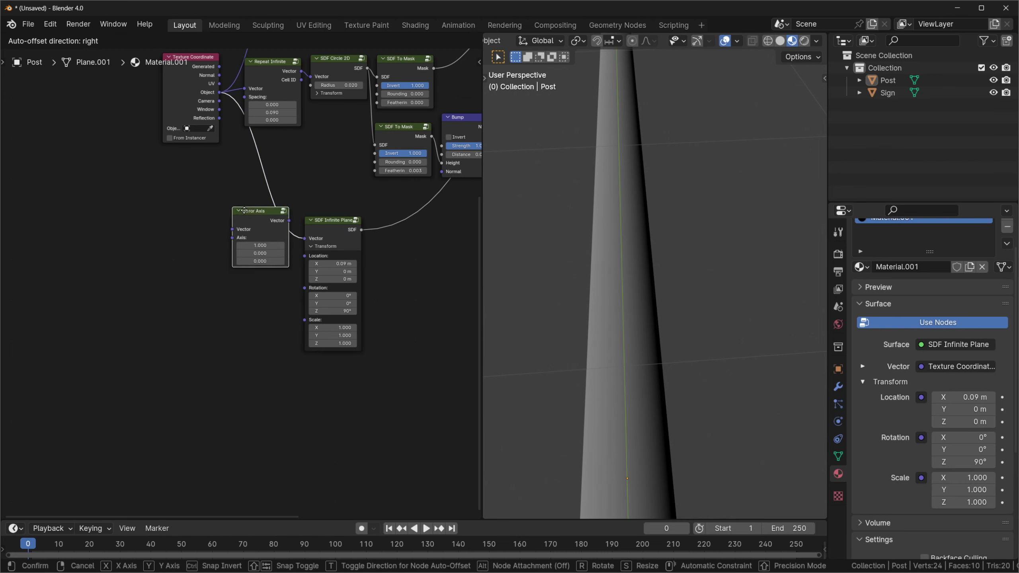
pyautogui.click(255, 185)
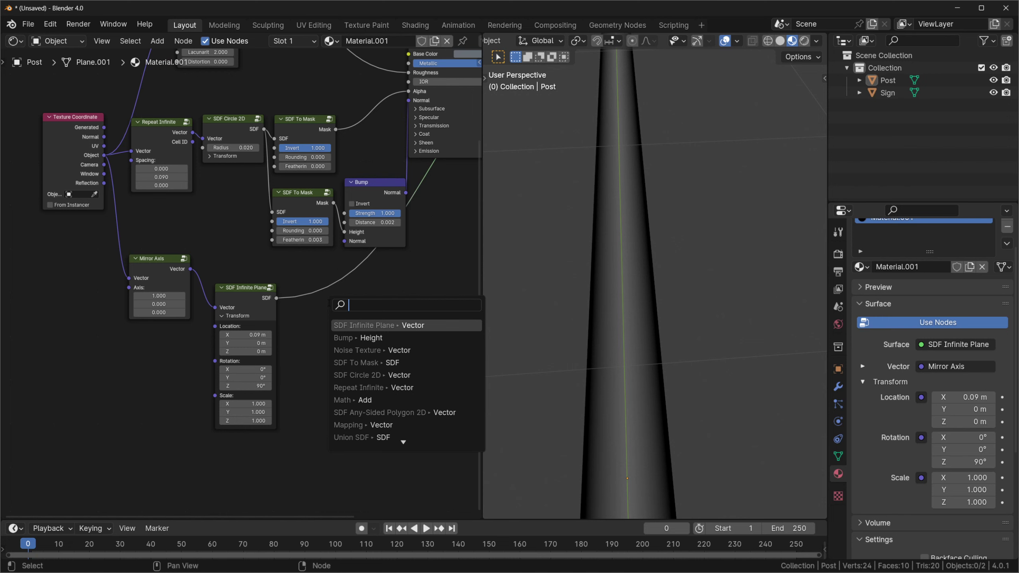
pyautogui.write('union')
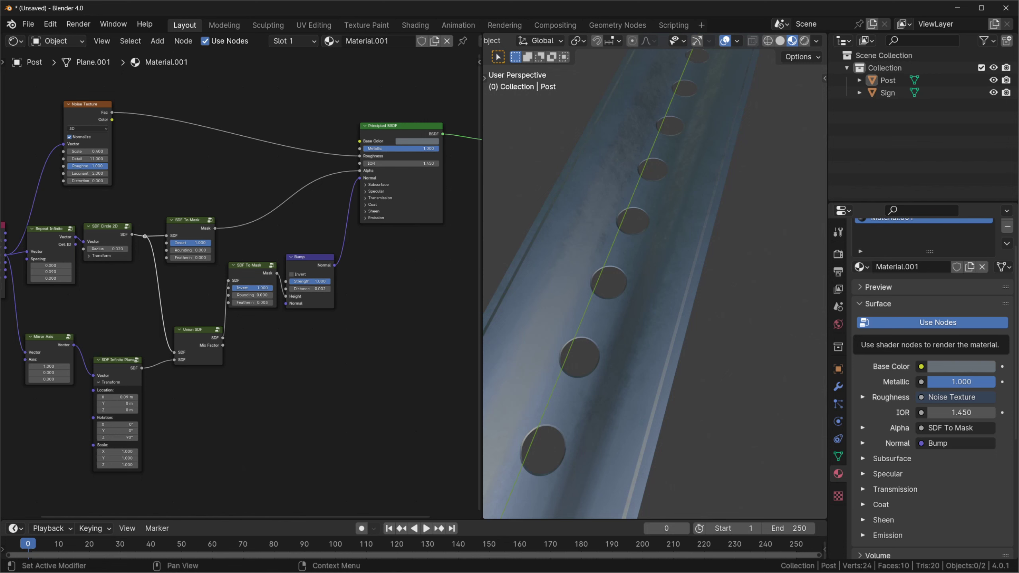
# Step: Insert the Multiply color node between the feathered SDF To Mask and the Bump Height, with the Noise Texture's Fac linked to B
pyautogui.scroll(3, 283, 289)
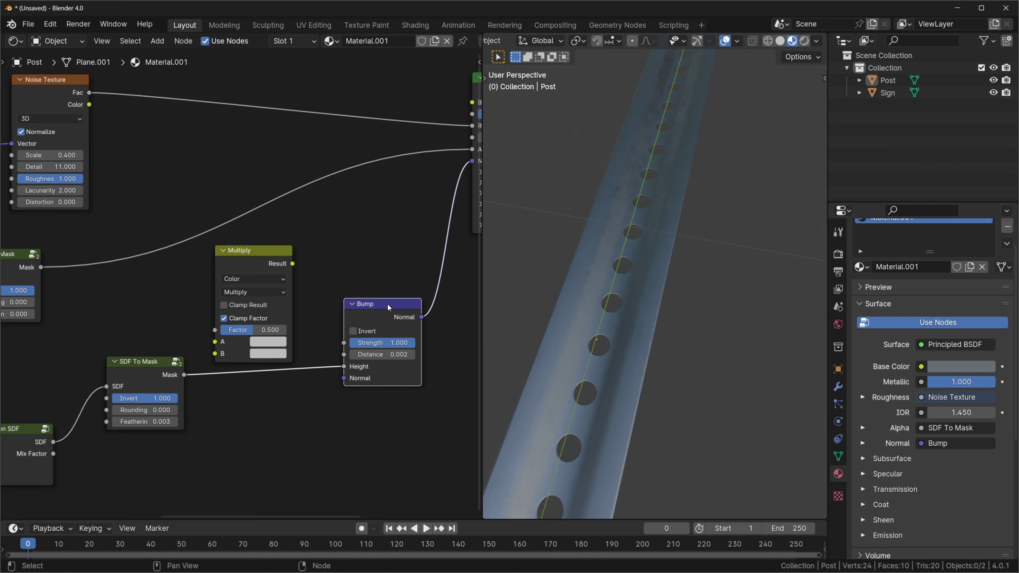
pyautogui.moveTo(284, 351); pyautogui.dragTo(317, 371)
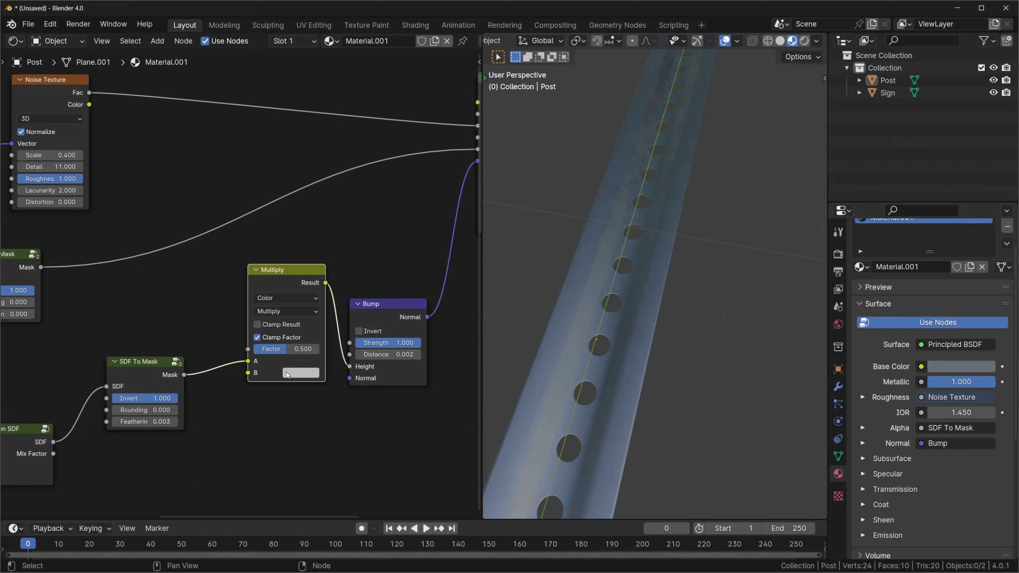
pyautogui.scroll(-1, 287, 372)
pyautogui.moveTo(115, 116); pyautogui.dragTo(261, 375)
# Step: Set the Multiply node's Factor to 0.25
pyautogui.click(306, 352)
pyautogui.write('0.25')
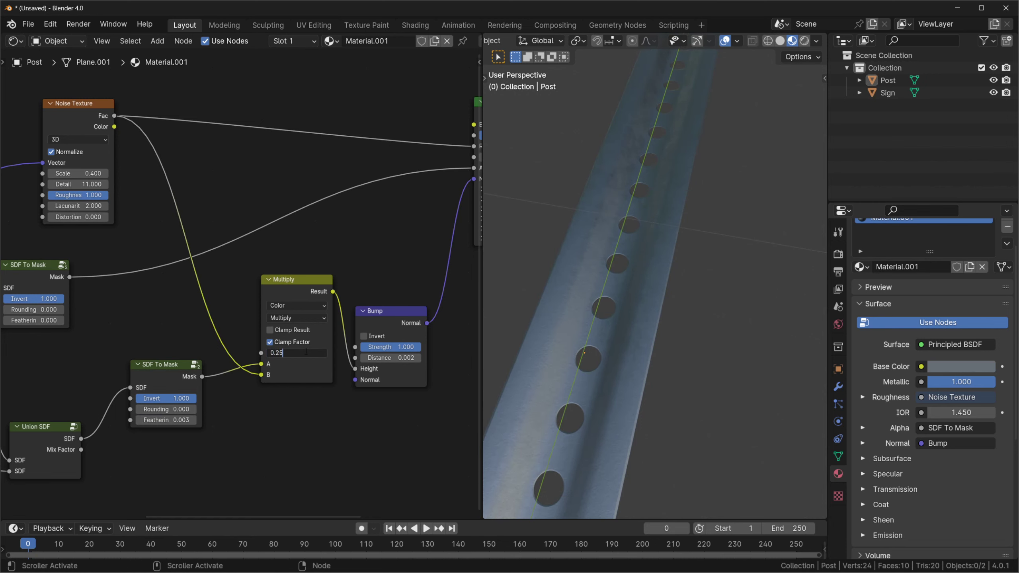
pyautogui.press('Return')
# Step: Create a new material for the Sign and add an SDF Any-Sided Polygon 2D node driven by the Object coordinates
pyautogui.click(694, 413)
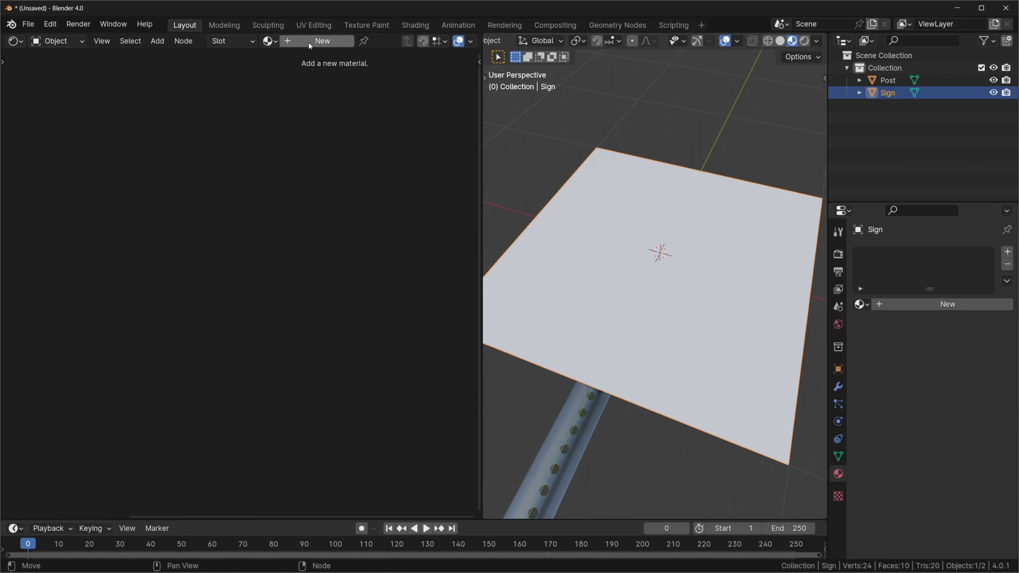
pyautogui.click(321, 41)
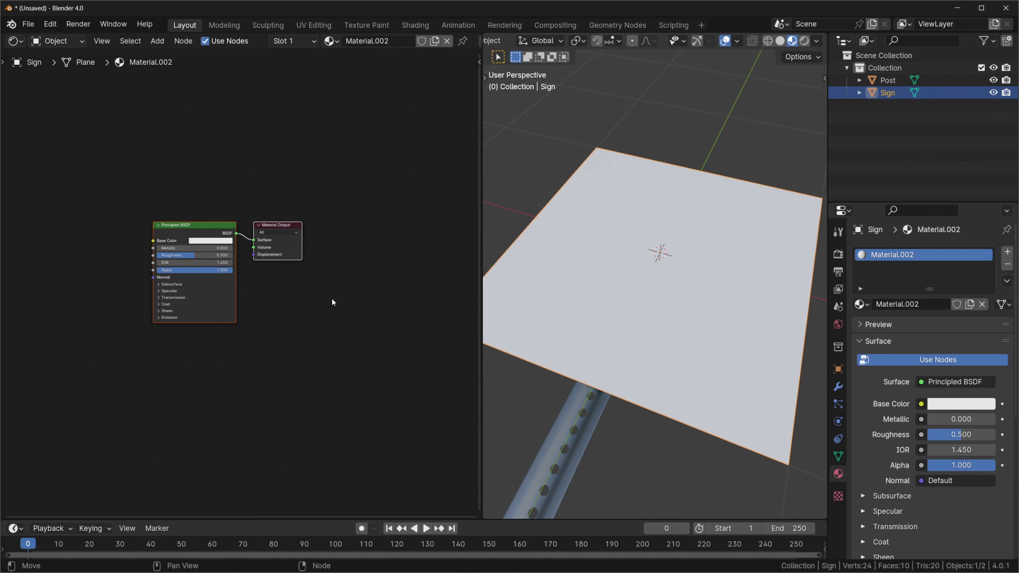
pyautogui.scroll(2, 192, 283)
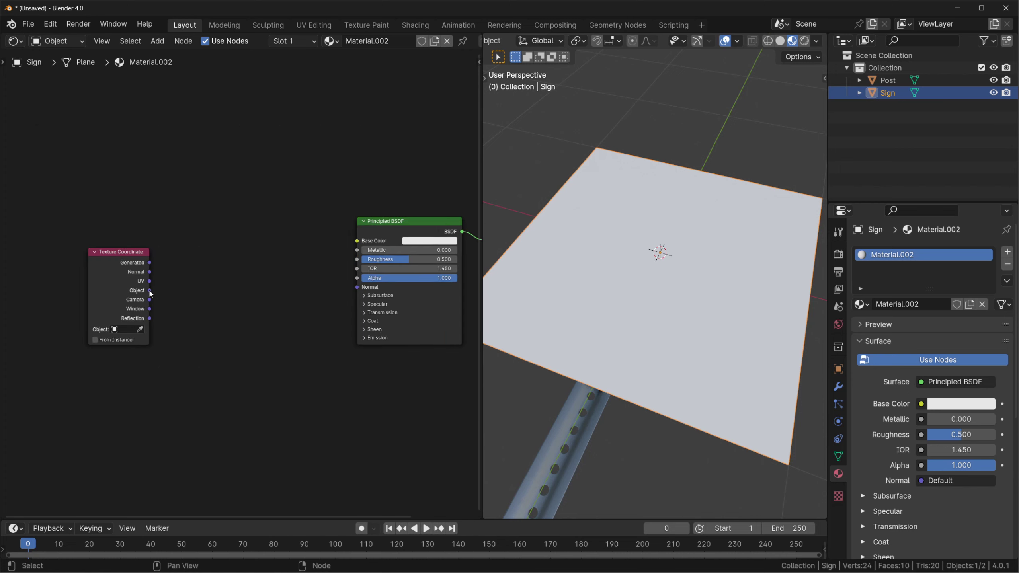
pyautogui.moveTo(149, 290); pyautogui.dragTo(217, 257)
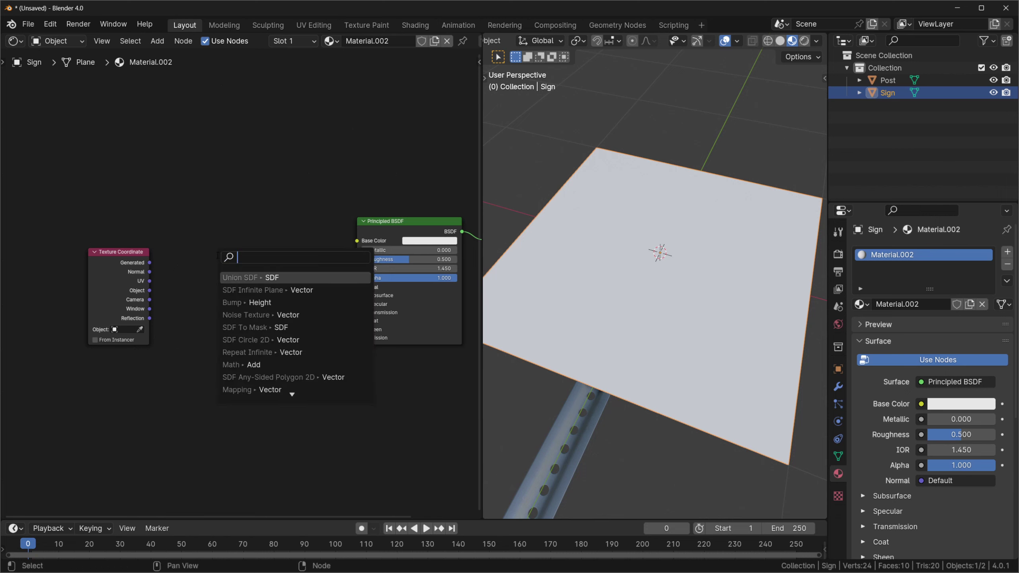
pyautogui.click(268, 377)
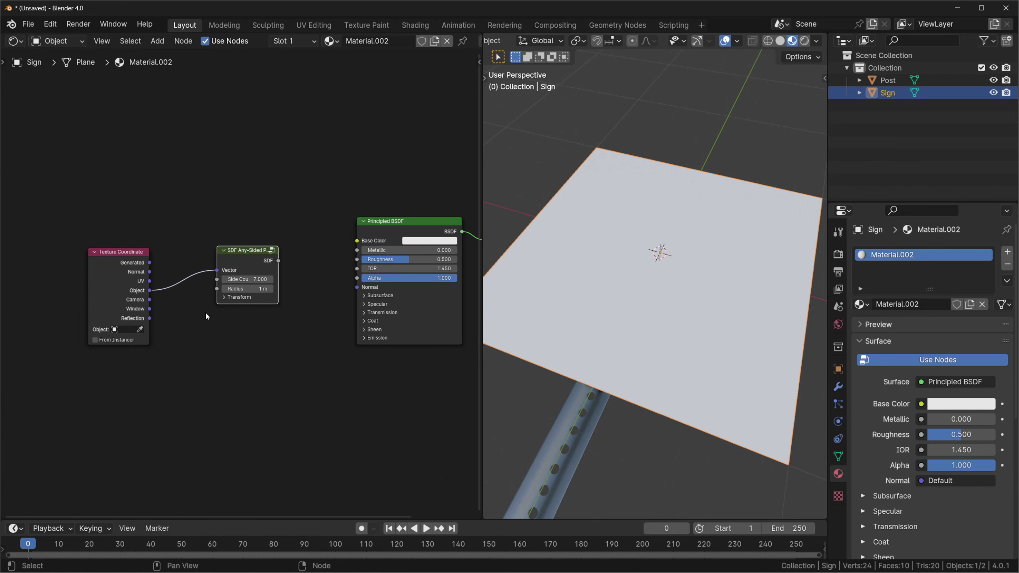
# Step: Preview the SDF Any-Sided Polygon on the sign and set its Side Count to 3 and Radius to 0.36 m
pyautogui.keyDown('ctrl'); pyautogui.keyDown('shift'); pyautogui.click(206, 314); pyautogui.keyUp('shift'); pyautogui.keyUp('ctrl')
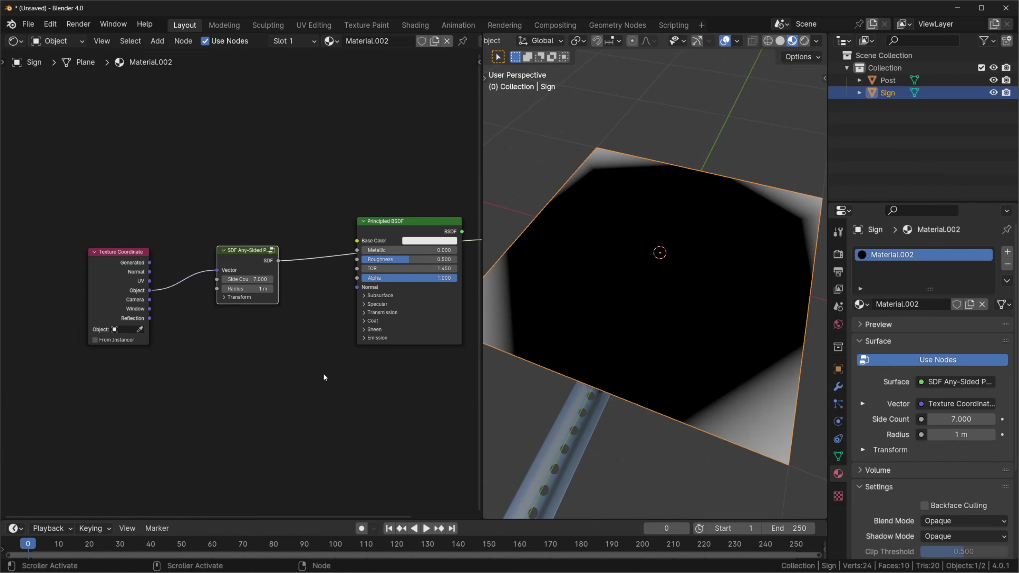
pyautogui.click(254, 279)
pyautogui.write('3')
pyautogui.press('Return')
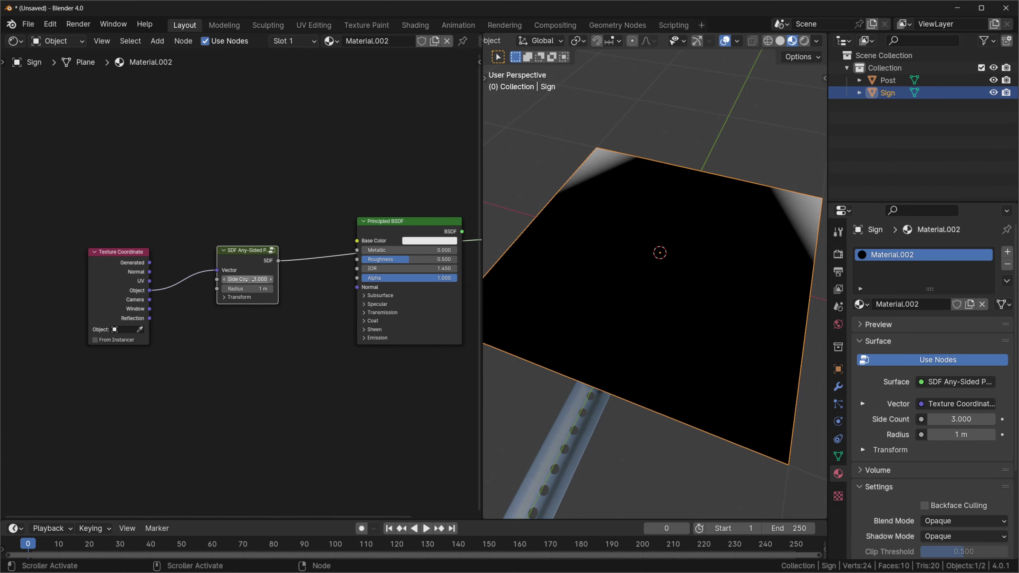
pyautogui.click(245, 289)
pyautogui.write('0.36')
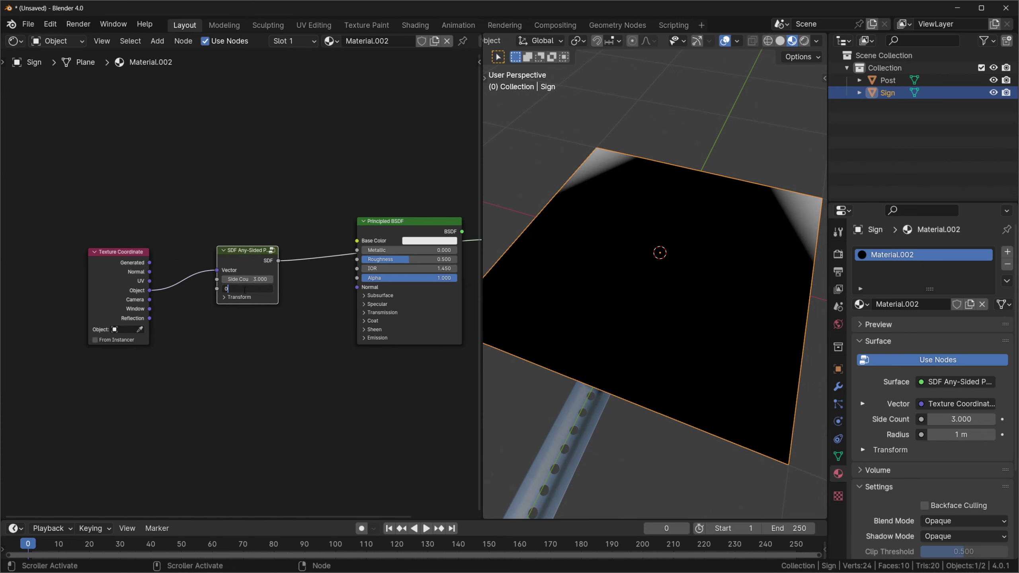
pyautogui.press('Return')
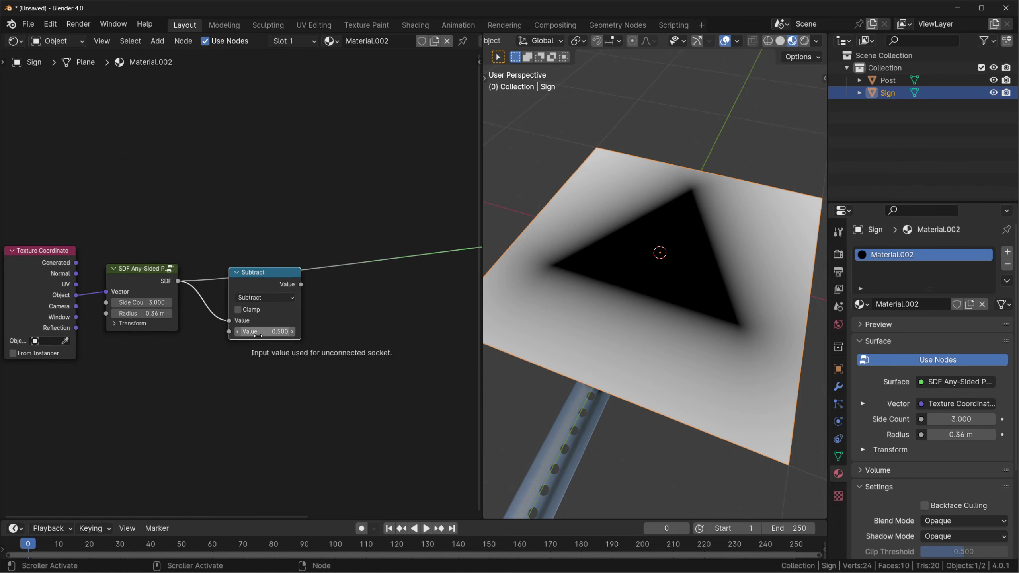
# Step: Subtract 0.25 from the polygon's SDF to round the triangle's corners and preview the Subtract result
pyautogui.click(259, 332)
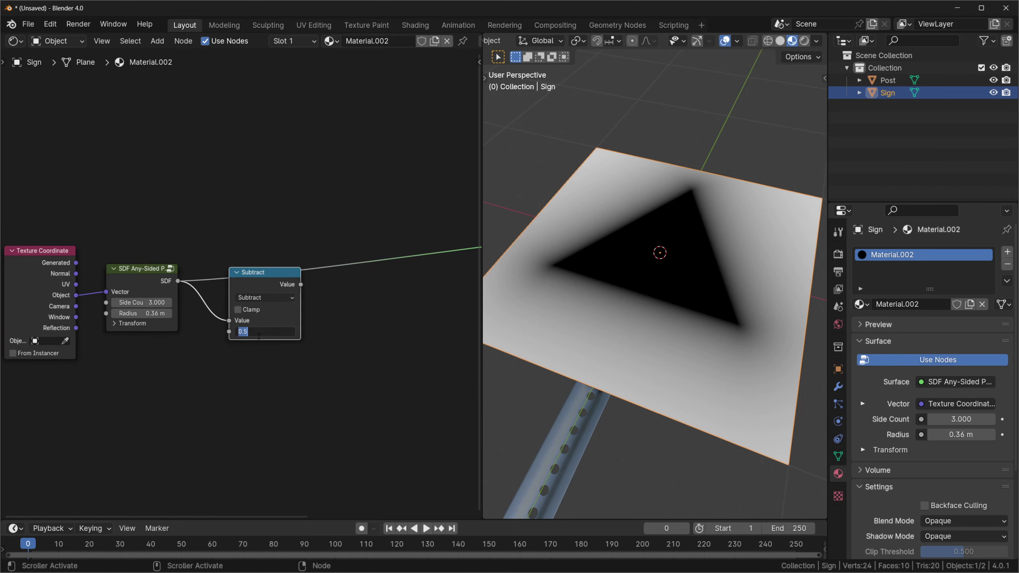
pyautogui.write('0.25')
pyautogui.keyDown('ctrl'); pyautogui.keyDown('shift'); pyautogui.click(280, 286); pyautogui.keyUp('shift'); pyautogui.keyUp('ctrl')
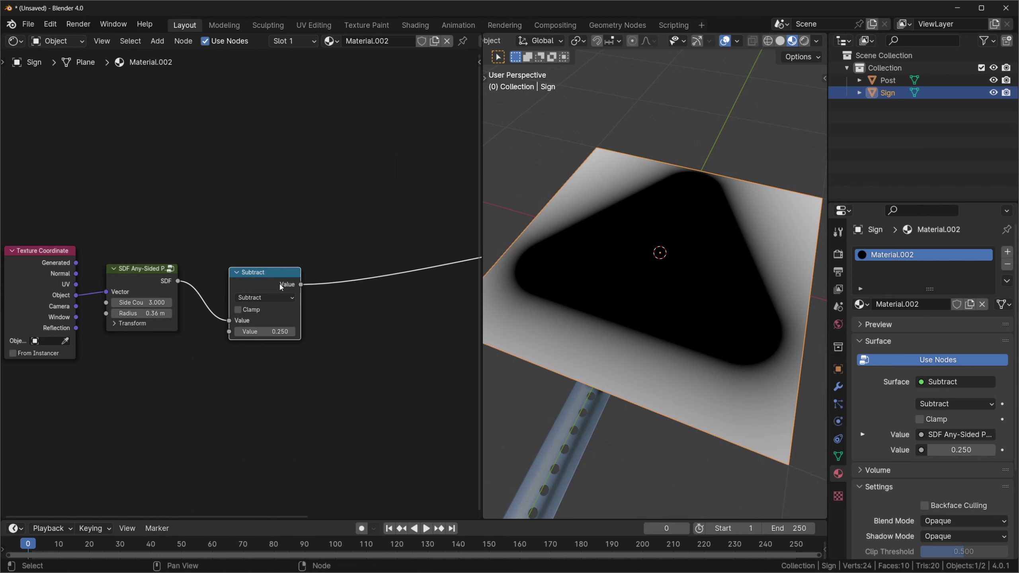
# Step: Convert the Subtract output with an SDF To Mask node into the Principled BSDF's Alpha and restore the shader as the surface output
pyautogui.moveTo(232, 250); pyautogui.dragTo(330, 415)
pyautogui.moveTo(136, 301); pyautogui.dragTo(215, 309)
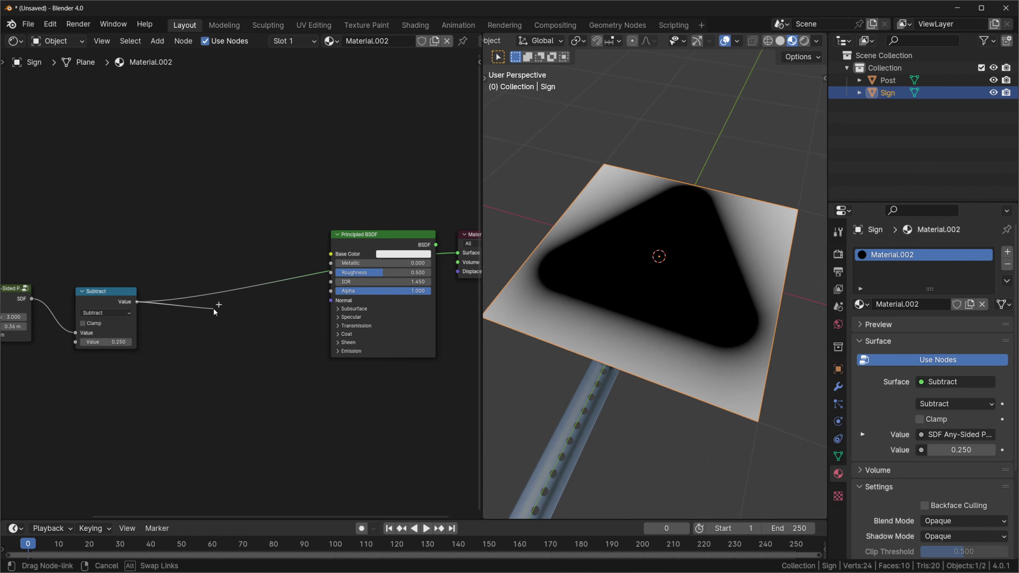
pyautogui.write('mask')
pyautogui.press('Return')
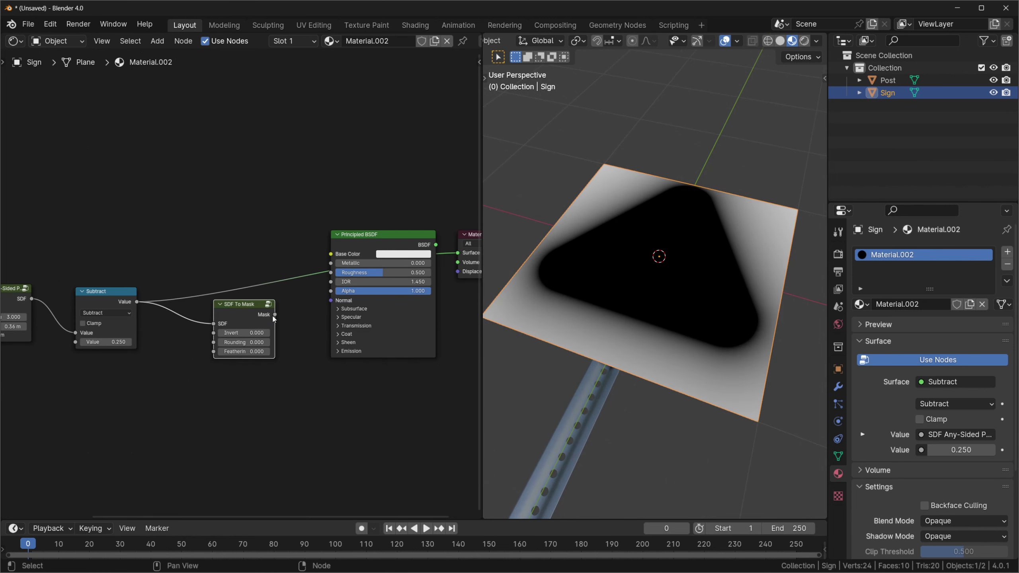
pyautogui.moveTo(274, 315); pyautogui.dragTo(330, 291)
pyautogui.scroll(-1, 361, 297)
pyautogui.keyDown('ctrl'); pyautogui.keyDown('shift'); pyautogui.click(365, 296); pyautogui.keyUp('shift'); pyautogui.keyUp('ctrl')
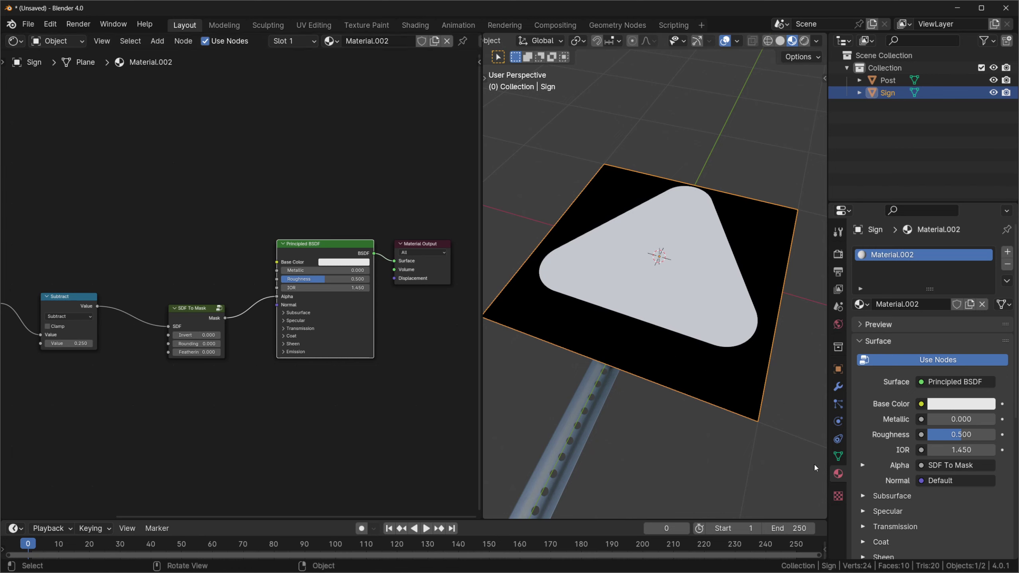
# Step: Set the sign material's Blend Mode and Shadow Mode to Alpha Clip and inspect the triangle's cut-out edge
pyautogui.scroll(-8, 904, 388)
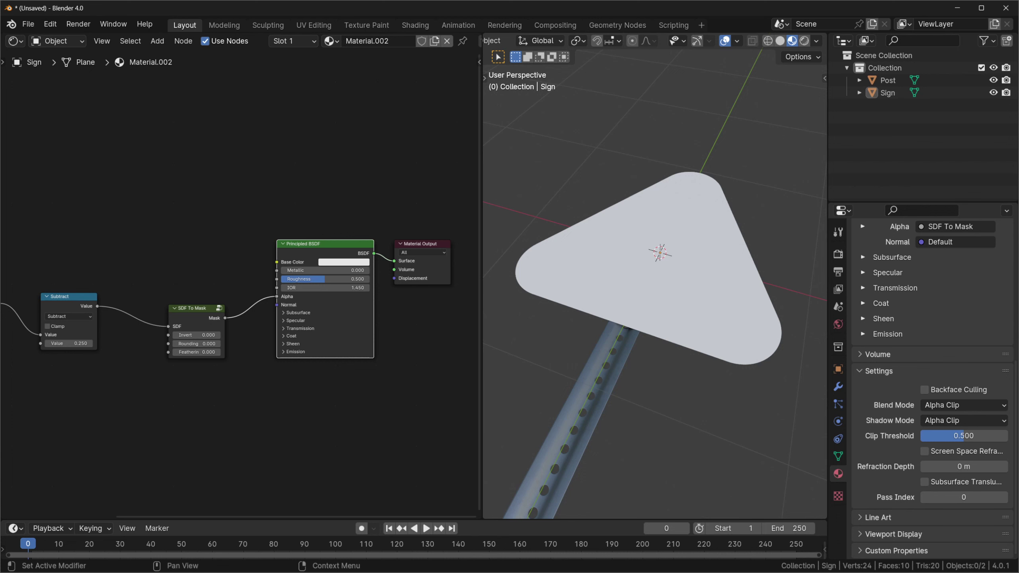
pyautogui.moveTo(697, 356); pyautogui.dragTo(717, 340, button='middle')
pyautogui.click(717, 341)
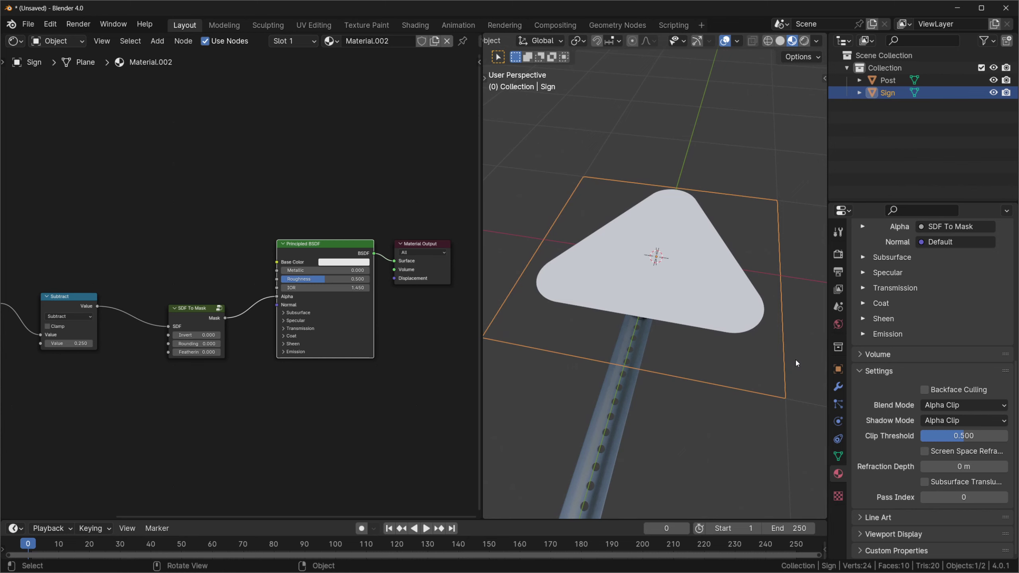
pyautogui.moveTo(795, 357); pyautogui.dragTo(708, 335, button='middle')
pyautogui.scroll(5, 708, 335)
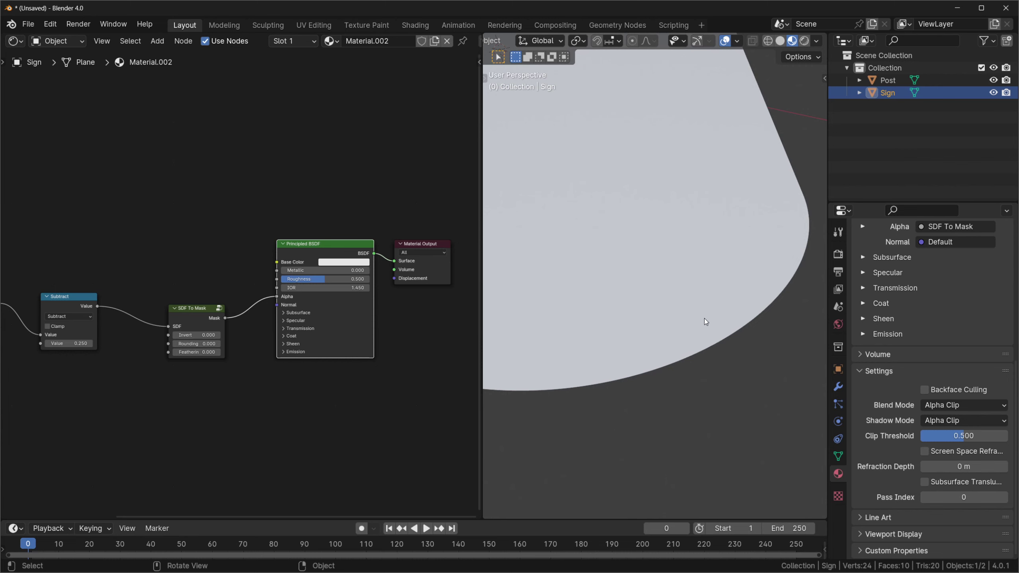
pyautogui.scroll(-6, 704, 319)
pyautogui.click(655, 395)
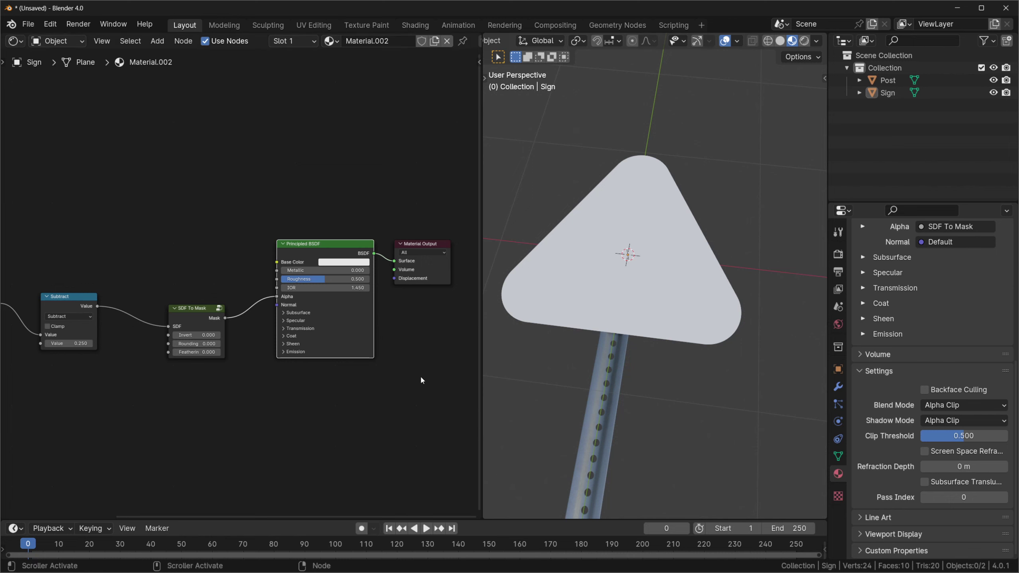
# Step: Try a five-sided polygon with a 0.56 m radius and vary the Subtract value
pyautogui.scroll(-1, 141, 349)
pyautogui.moveTo(140, 350); pyautogui.dragTo(189, 345, button='middle')
pyautogui.moveTo(117, 333)
pyautogui.mouseDown()
pyautogui.moveTo(134, 334)
pyautogui.moveTo(120, 333)
pyautogui.mouseUp()
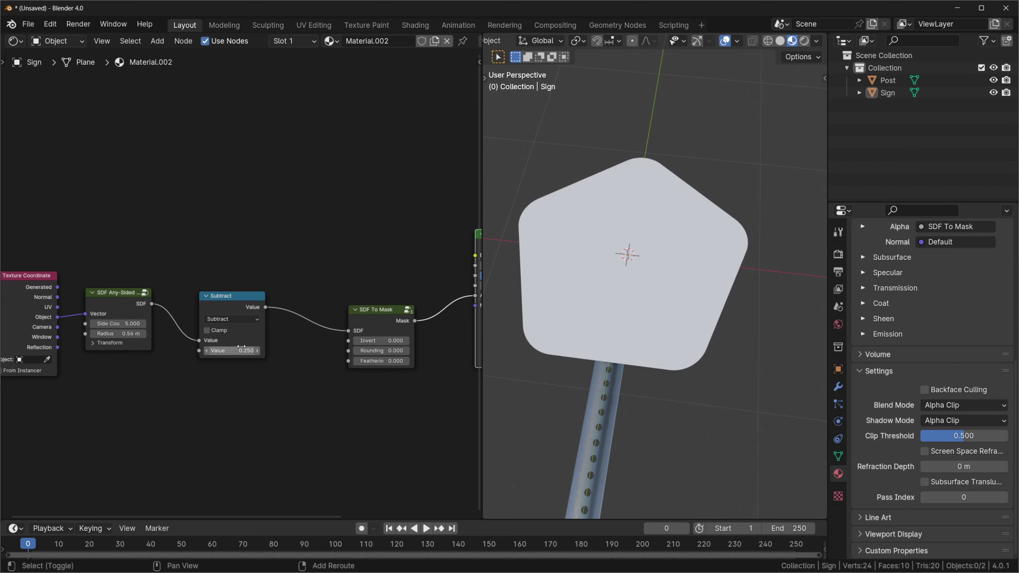
pyautogui.moveTo(232, 350); pyautogui.dragTo(203, 350)
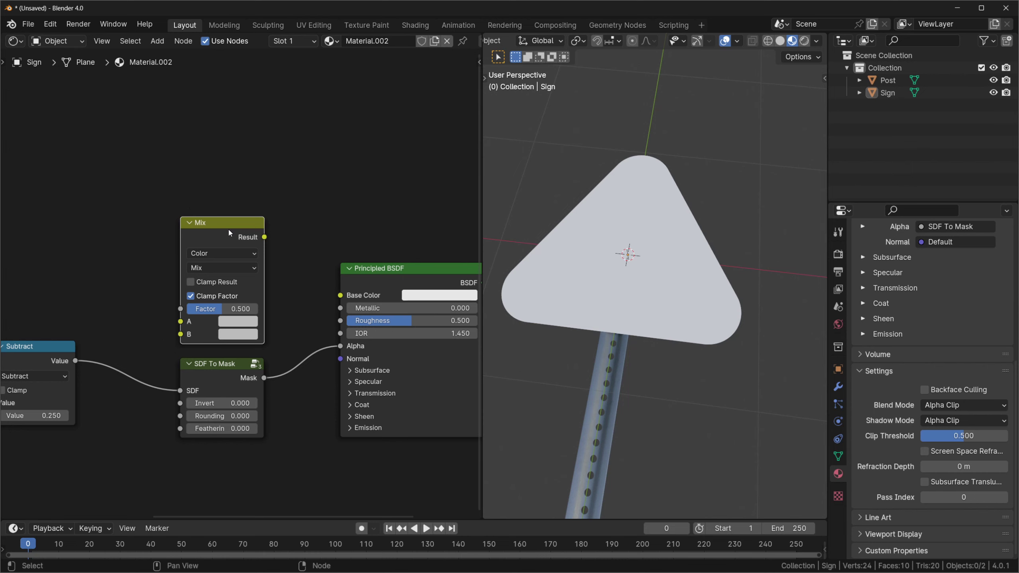
# Step: Feed the Mix color node into Base Color, with A a red of saturation 0.9, B near-white and Factor 0
pyautogui.click(222, 322)
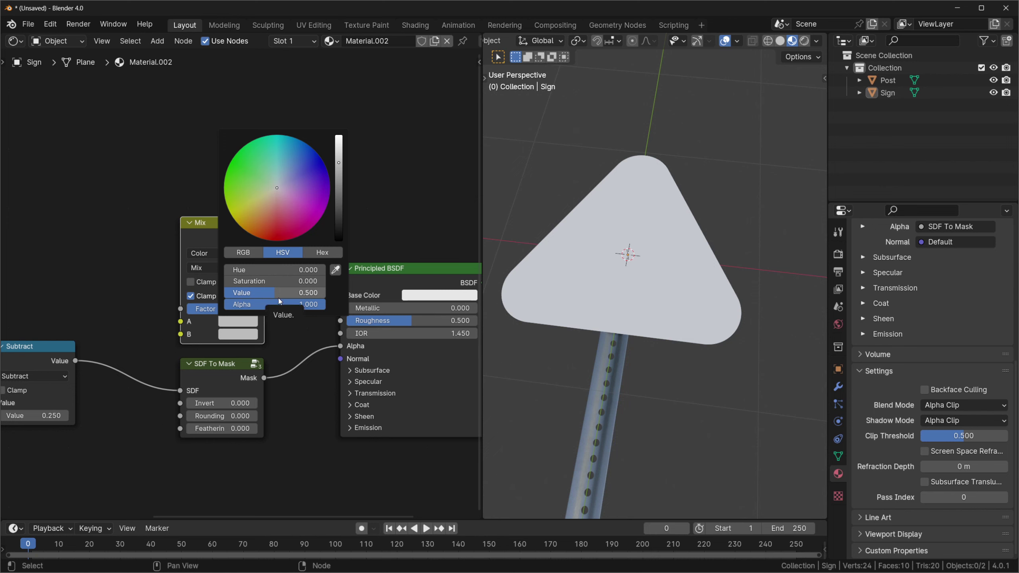
pyautogui.click(276, 282)
pyautogui.write('0.9')
pyautogui.press('Return')
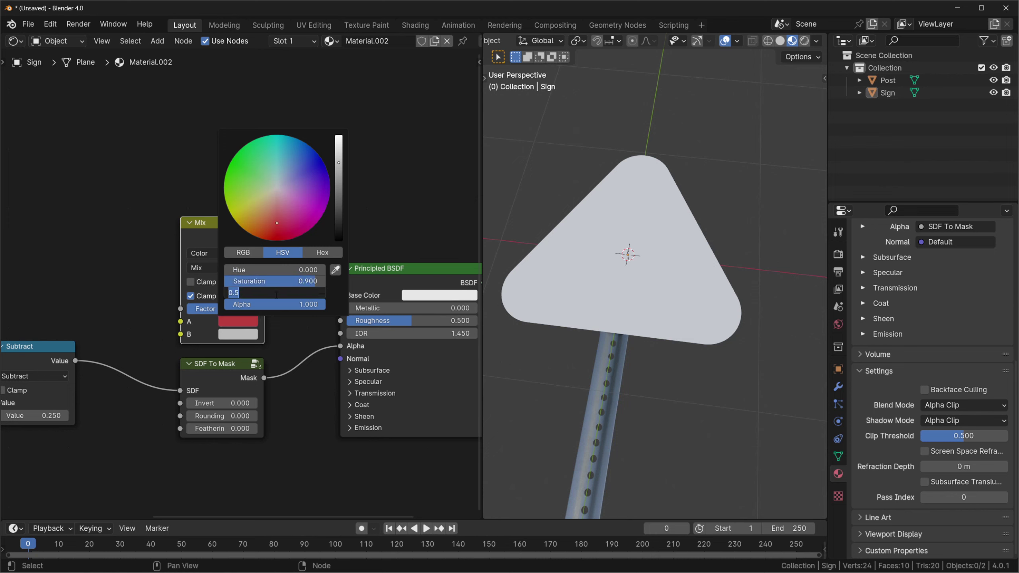
pyautogui.click(238, 333)
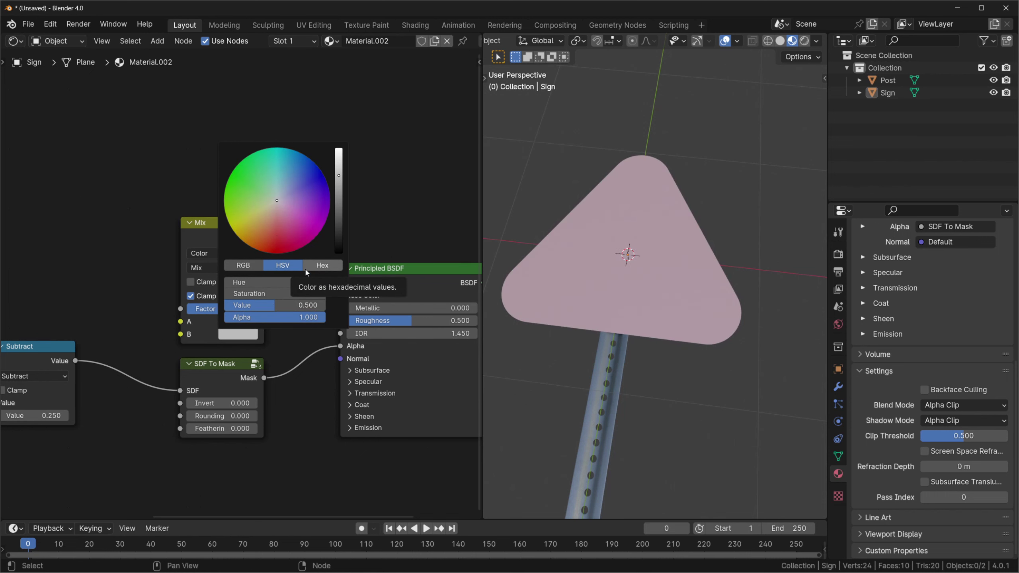
pyautogui.click(310, 307)
pyautogui.write('1')
pyautogui.press('Return')
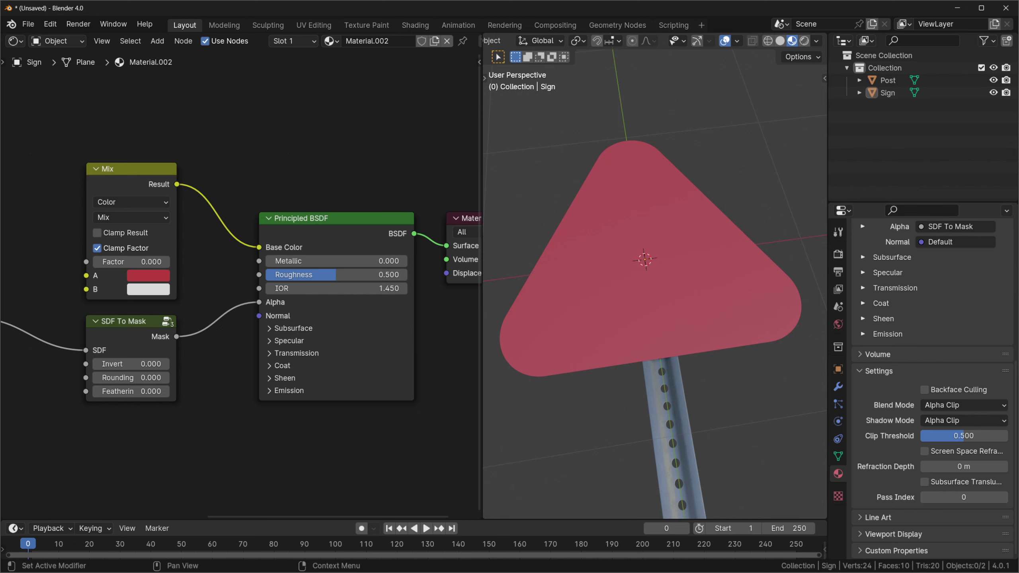
# Step: Set the Principled BSDF's Metallic to 0.5 and adjust its Specular IOR Level
pyautogui.click(369, 260)
pyautogui.write('0.5')
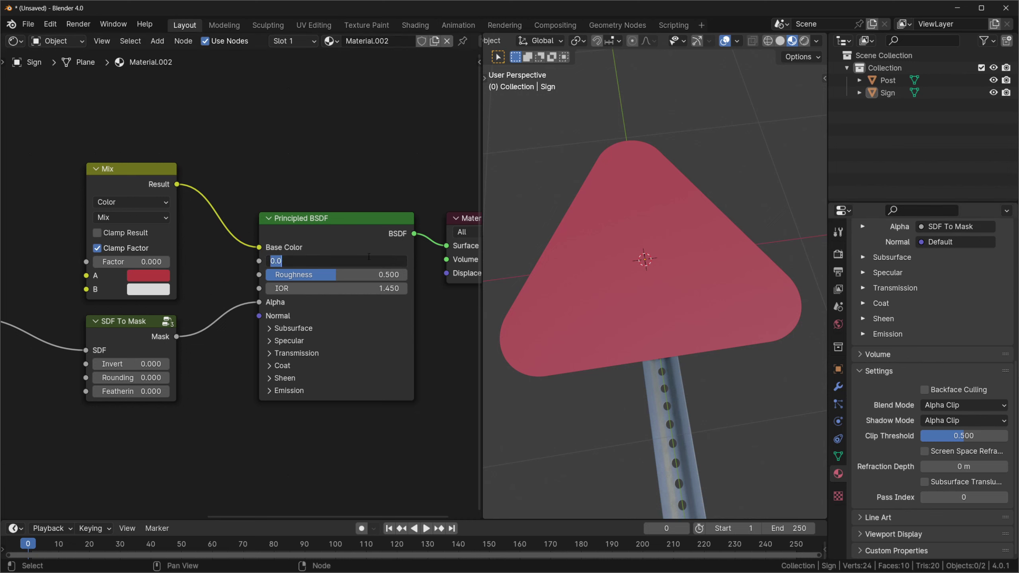
pyautogui.press('Return')
pyautogui.click(353, 340)
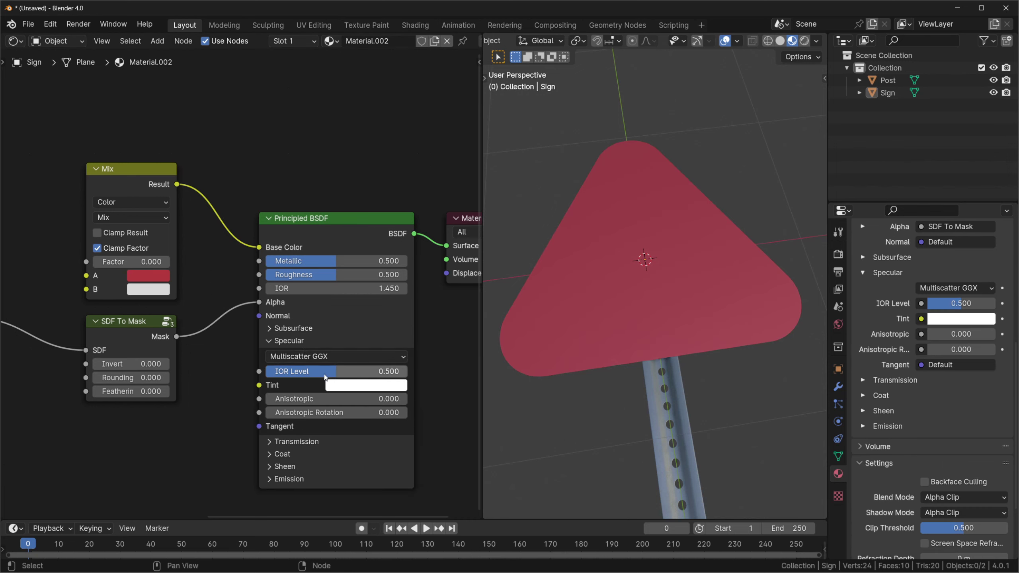
pyautogui.moveTo(350, 376); pyautogui.dragTo(401, 376)
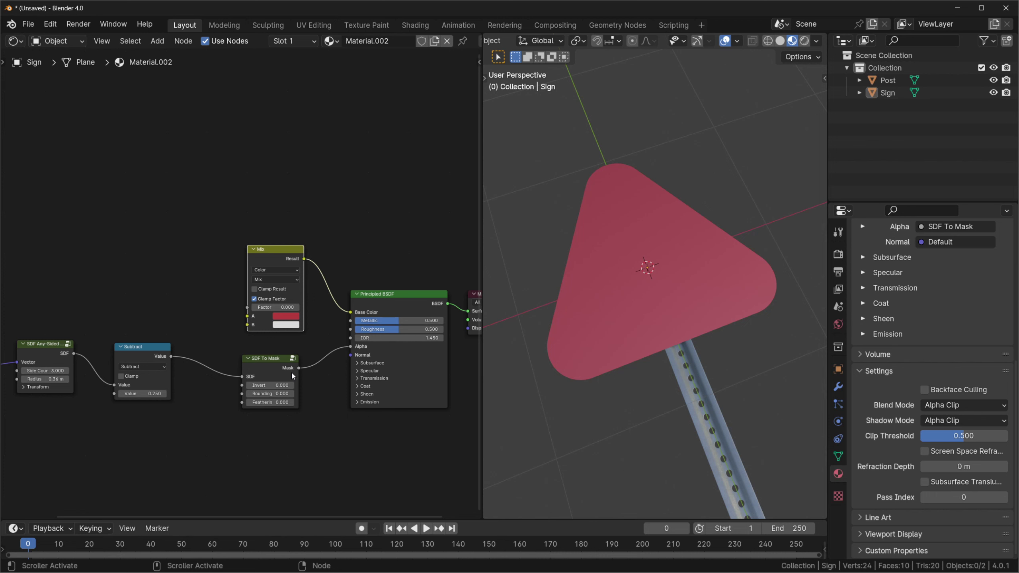
# Step: Branch the Subtract output through a reroute into a new Outline SDF node
pyautogui.scroll(1, 291, 371)
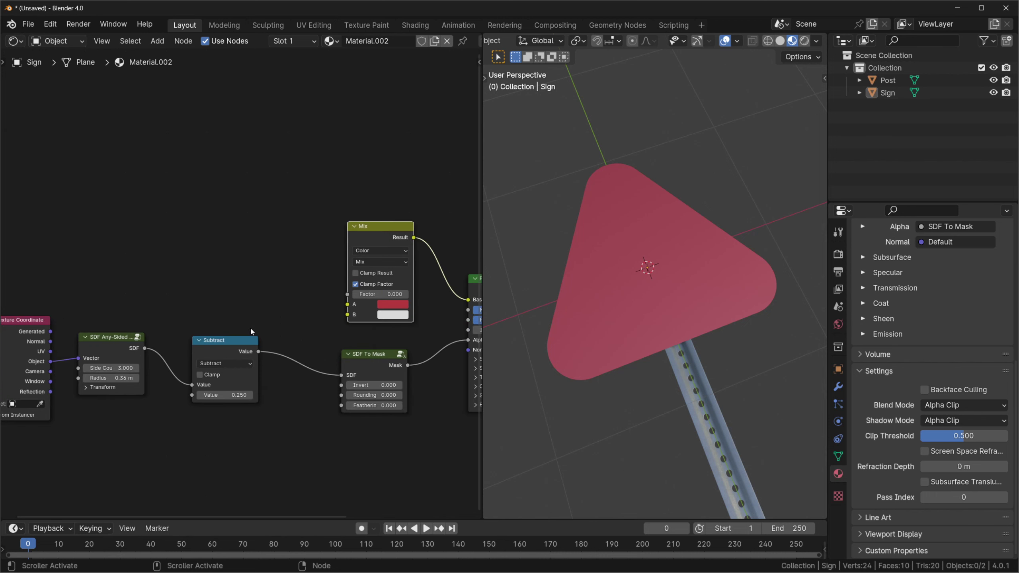
pyautogui.keyDown('shift'); pyautogui.moveTo(250, 327); pyautogui.dragTo(286, 384, button='right'); pyautogui.keyUp('shift')
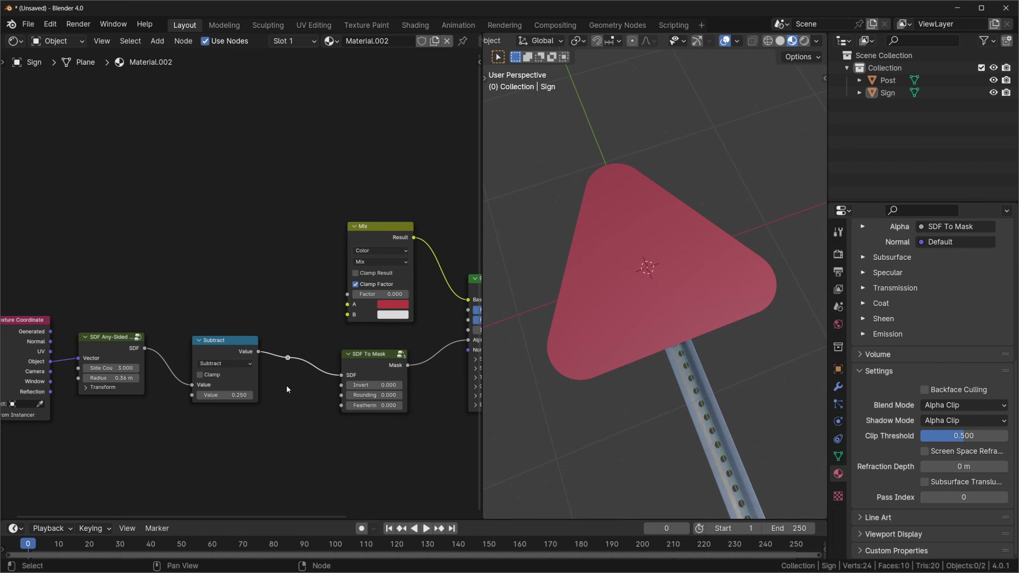
pyautogui.moveTo(288, 357); pyautogui.dragTo(308, 281)
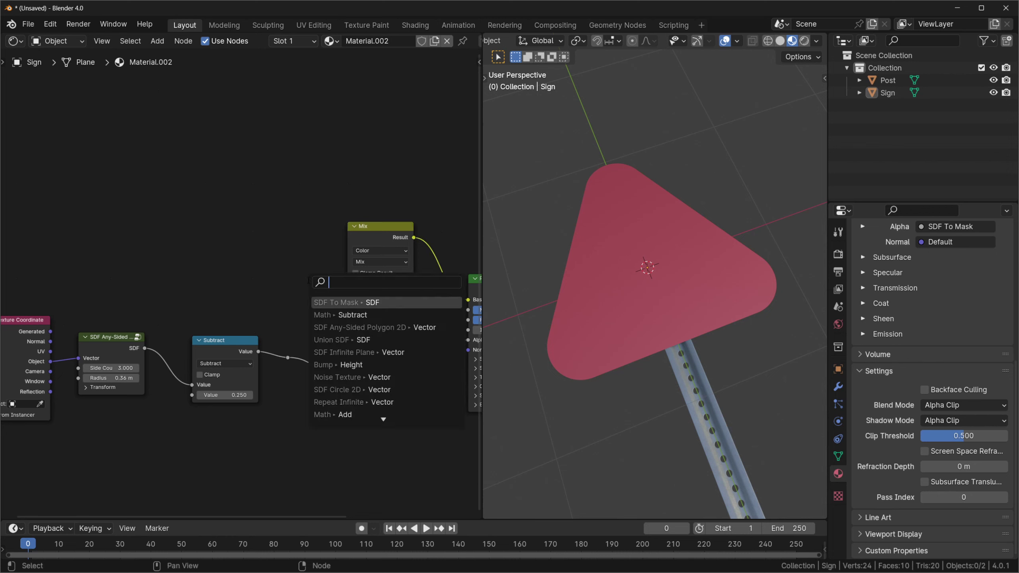
pyautogui.write('outline')
pyautogui.press('Return')
pyautogui.click(303, 281)
# Step: Convert the outline with a second SDF To Mask node and link its Mask to the Mix node's Factor
pyautogui.moveTo(209, 311); pyautogui.dragTo(231, 318)
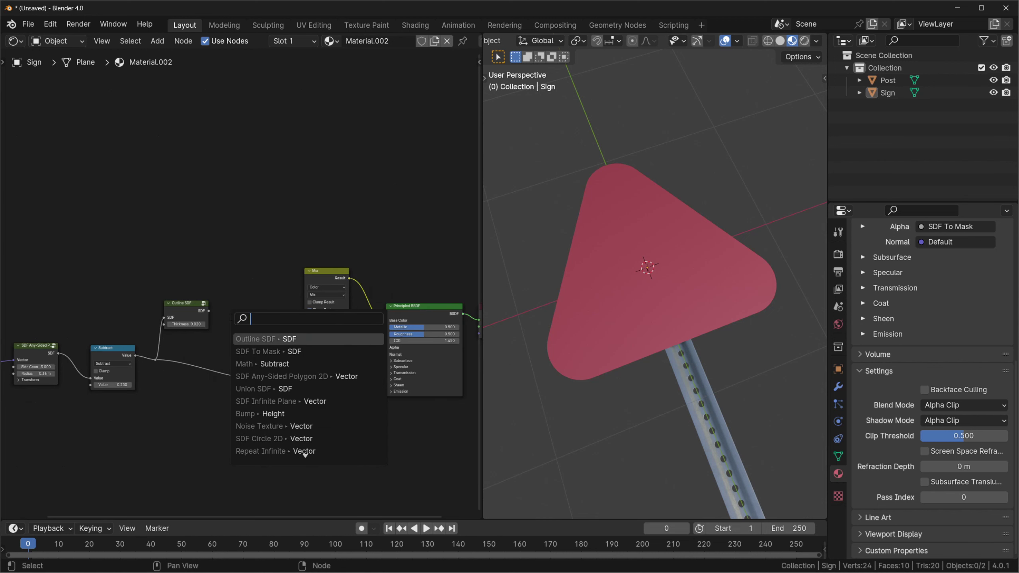
pyautogui.write('mask')
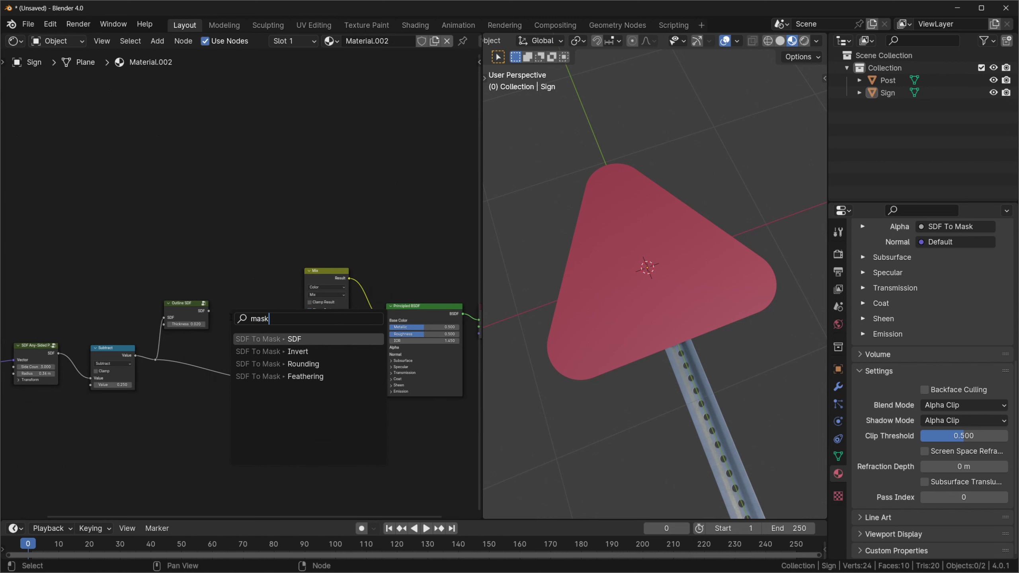
pyautogui.press('Return')
pyautogui.click(228, 309)
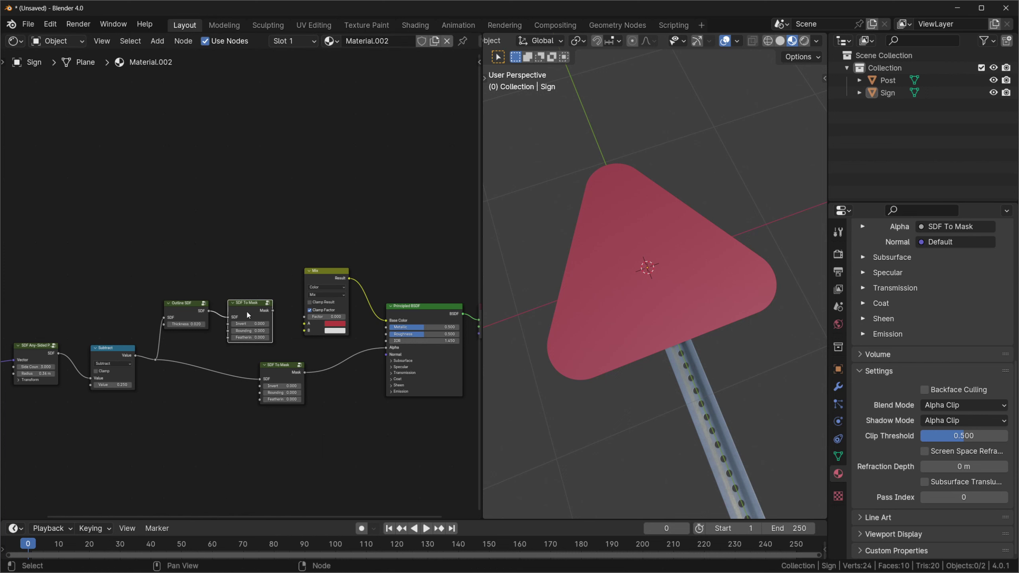
pyautogui.moveTo(272, 311); pyautogui.dragTo(304, 317)
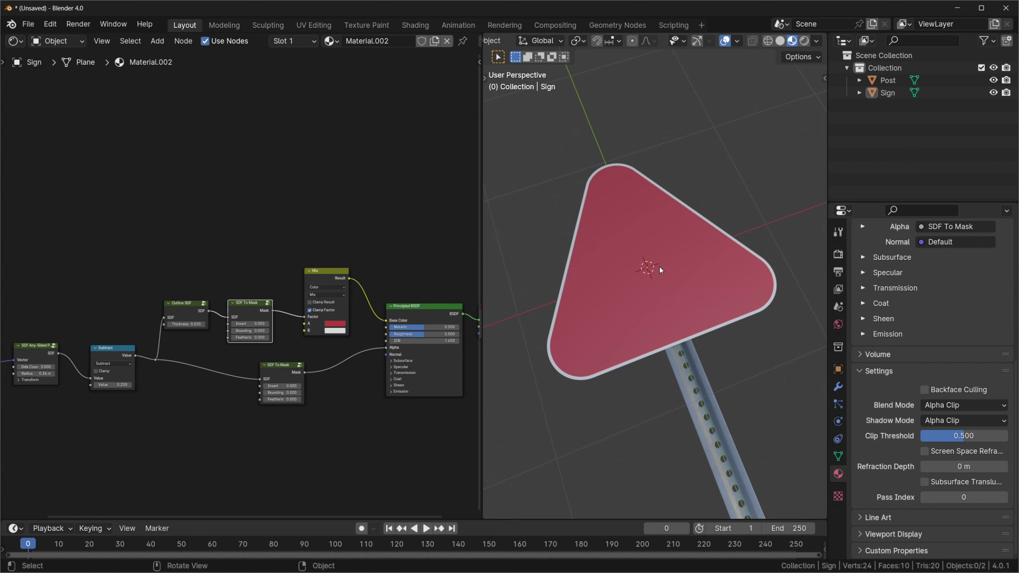
# Step: Set the Outline SDF's Thickness to 0.05 to widen the sign's border
pyautogui.click(189, 325)
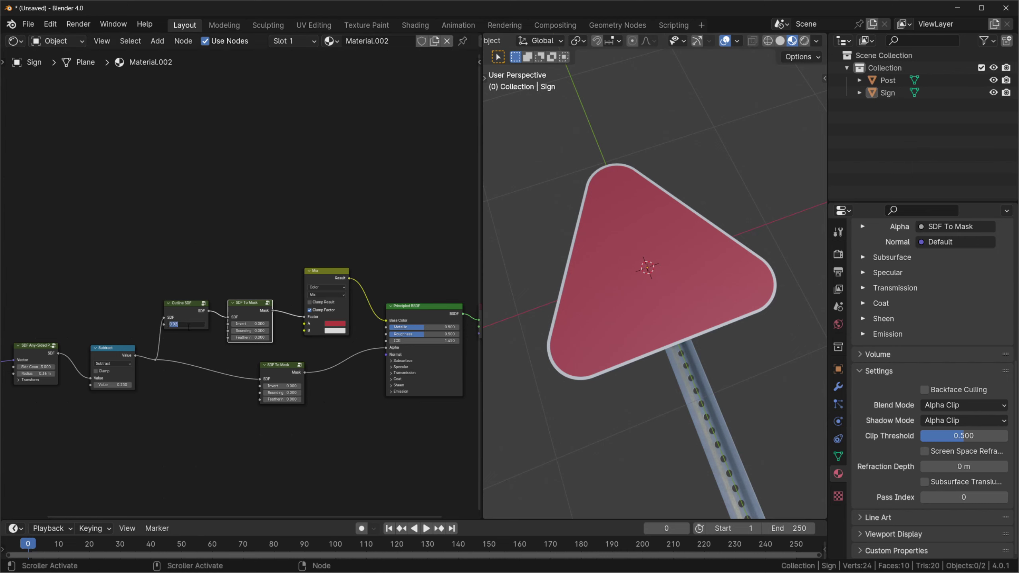
pyautogui.write('0.05')
pyautogui.press('Return')
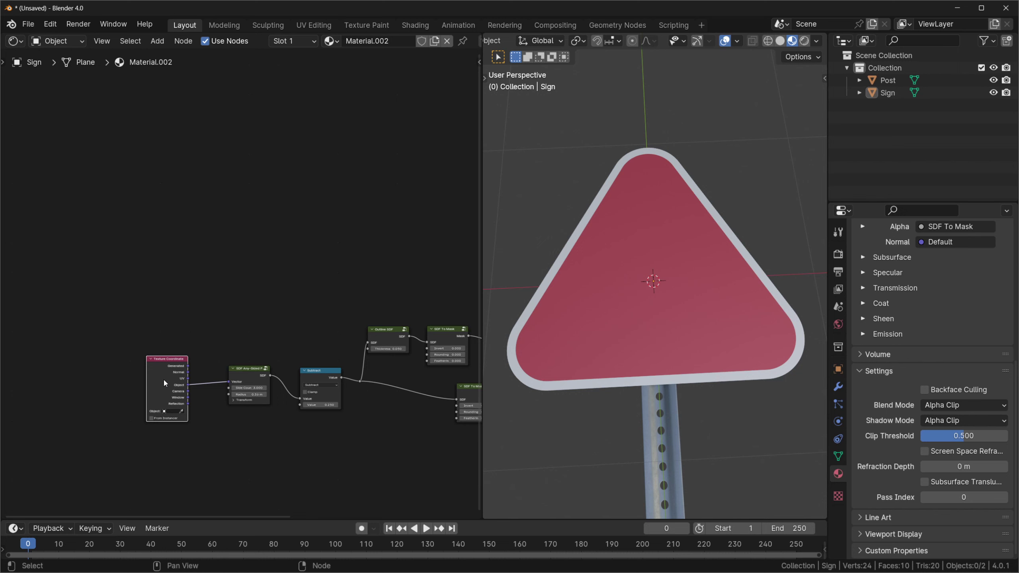
# Step: Duplicate the Texture Coordinate node above the original and feed its Object output into a new SDF Infinite Plane node
pyautogui.hotkey('shift', 'd')
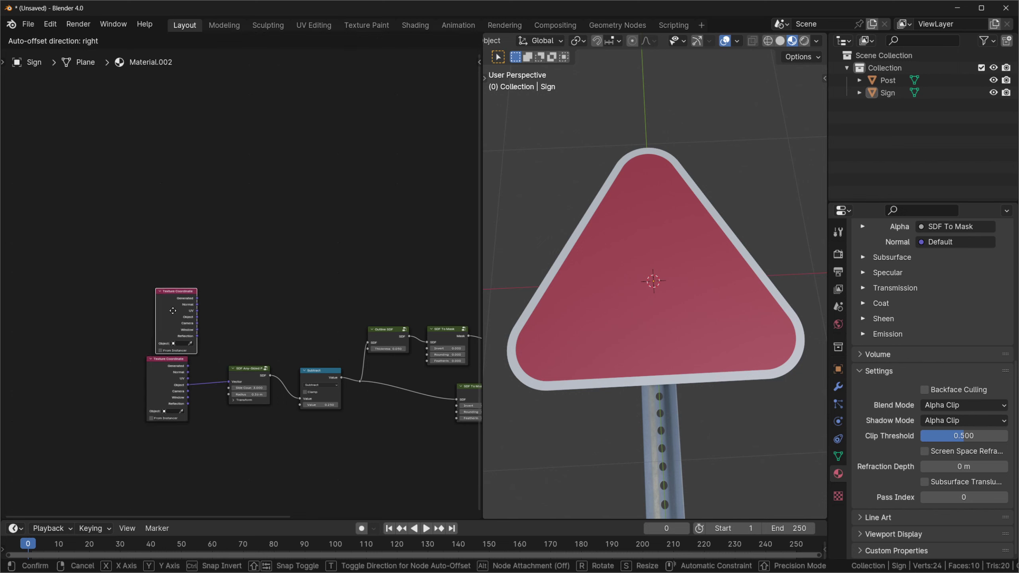
pyautogui.click(164, 284)
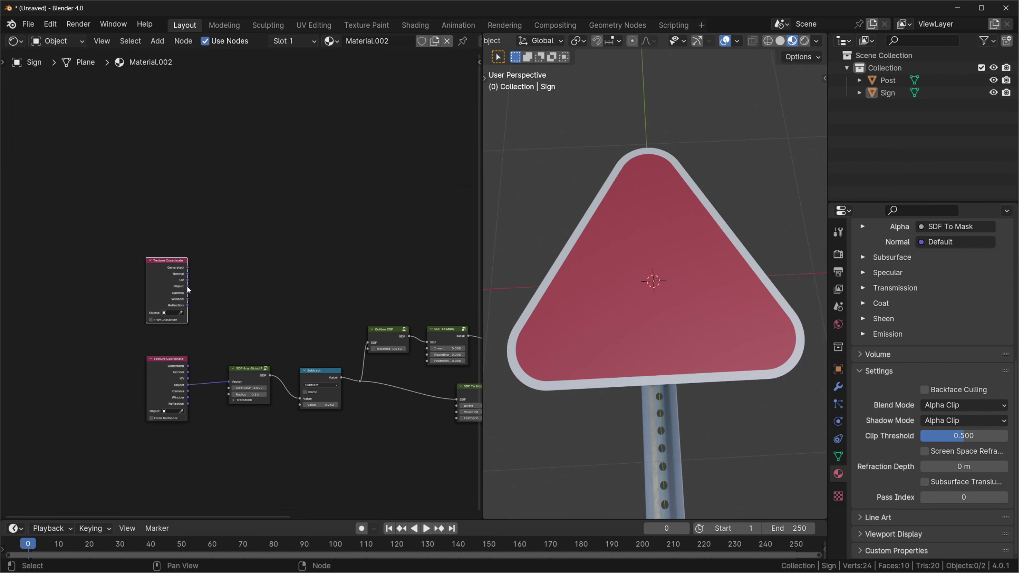
pyautogui.moveTo(187, 287); pyautogui.dragTo(247, 284)
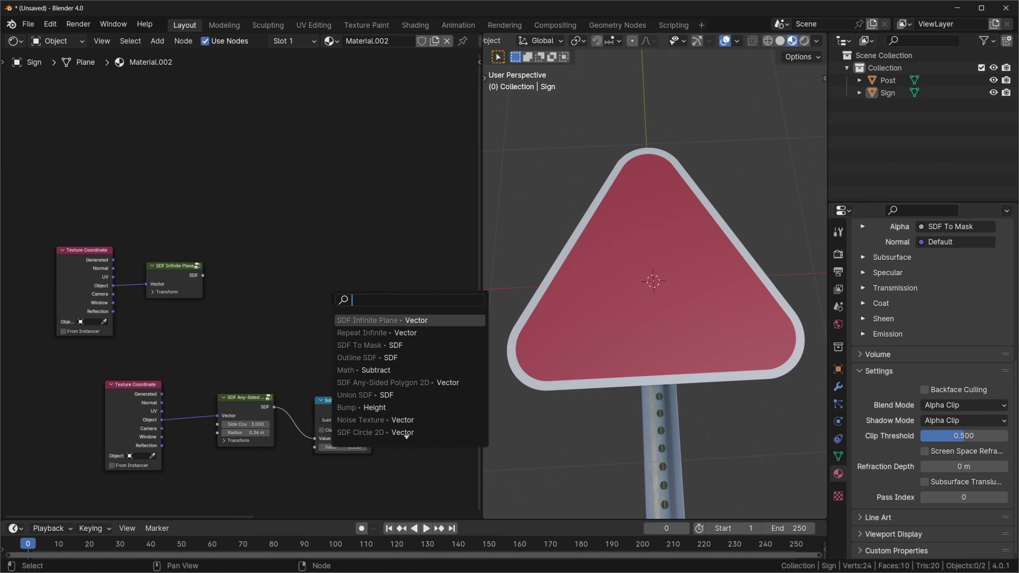
# Step: Combine the SDF Infinite Plane with the Outline SDF through a Union SDF node feeding the border's SDF To Mask
pyautogui.write('uni')
pyautogui.press('Return')
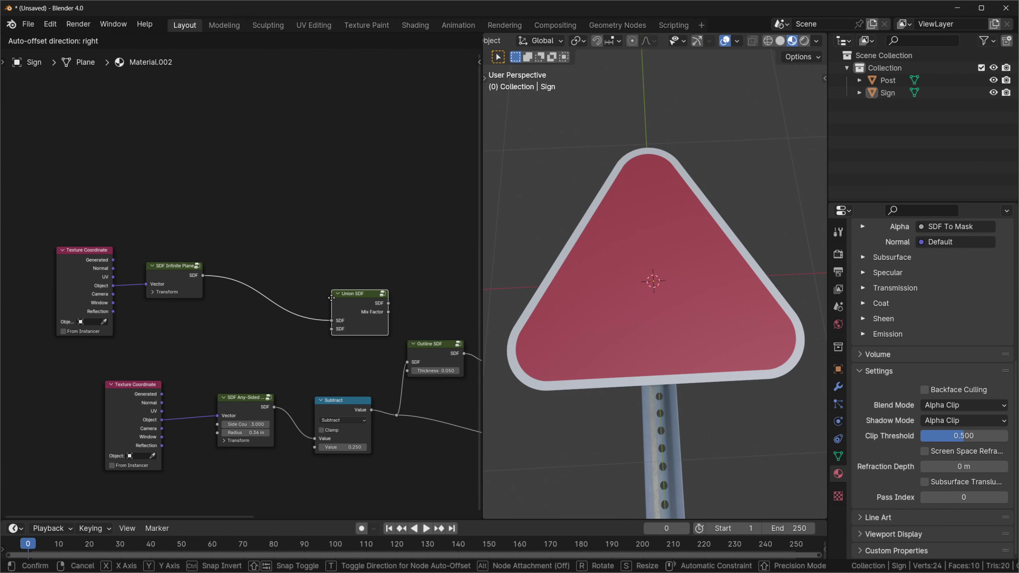
pyautogui.click(281, 324)
pyautogui.moveTo(281, 324); pyautogui.dragTo(272, 327, button='middle')
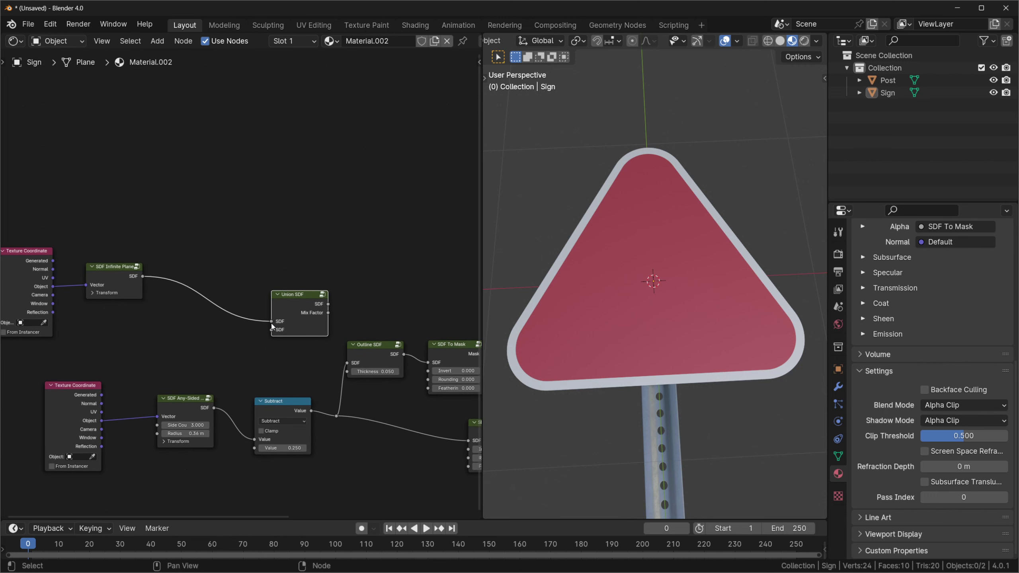
pyautogui.moveTo(367, 344); pyautogui.dragTo(355, 350)
pyautogui.moveTo(296, 339); pyautogui.dragTo(367, 327)
pyautogui.moveTo(400, 291); pyautogui.dragTo(429, 365)
pyautogui.scroll(-1, 287, 269)
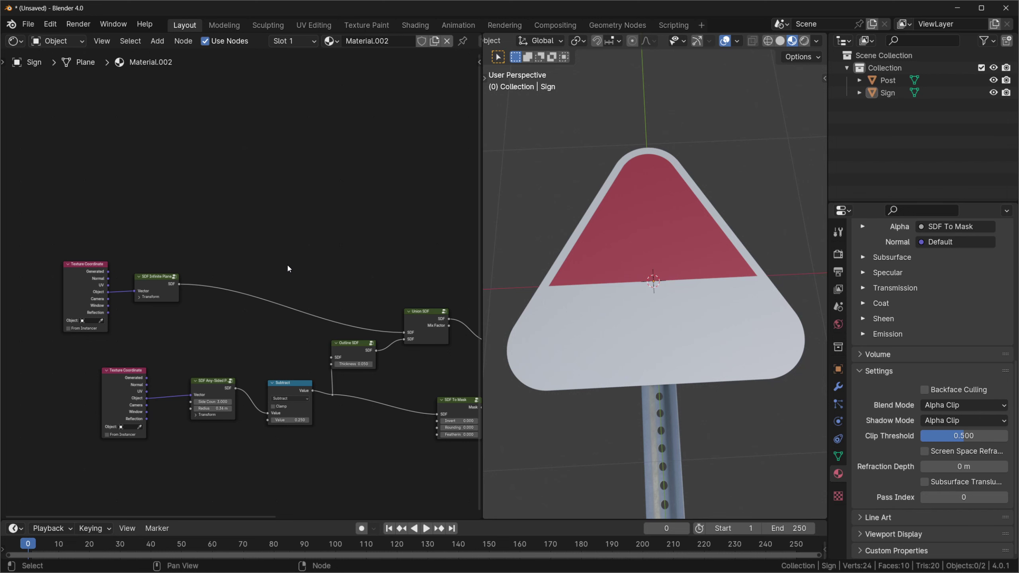
# Step: Set the SDF Infinite Plane's Z rotation to 60° and its Y location to -0.52 m
pyautogui.scroll(3, 145, 297)
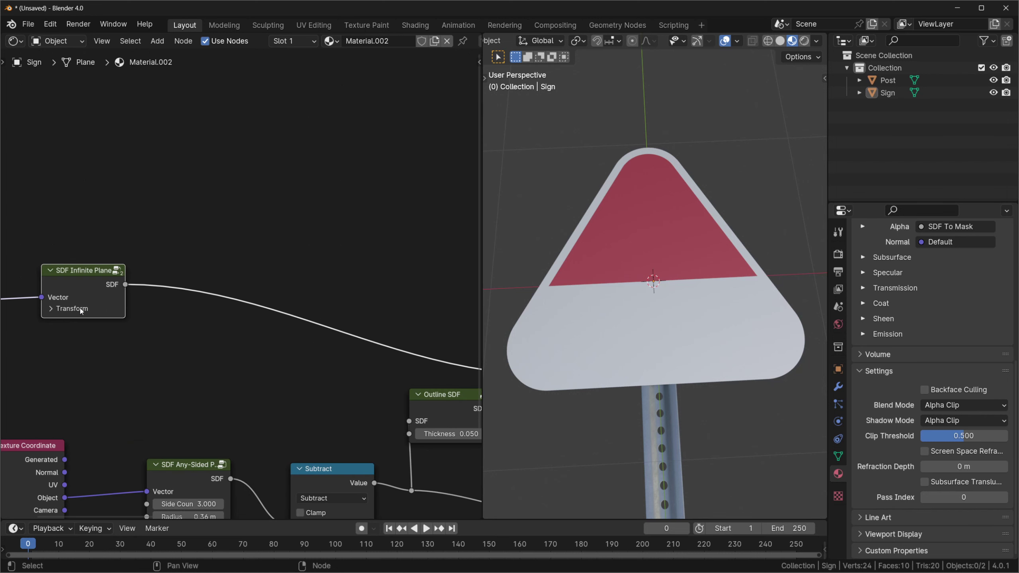
pyautogui.click(60, 303)
pyautogui.moveTo(118, 335); pyautogui.dragTo(260, 233, button='middle')
pyautogui.click(235, 298)
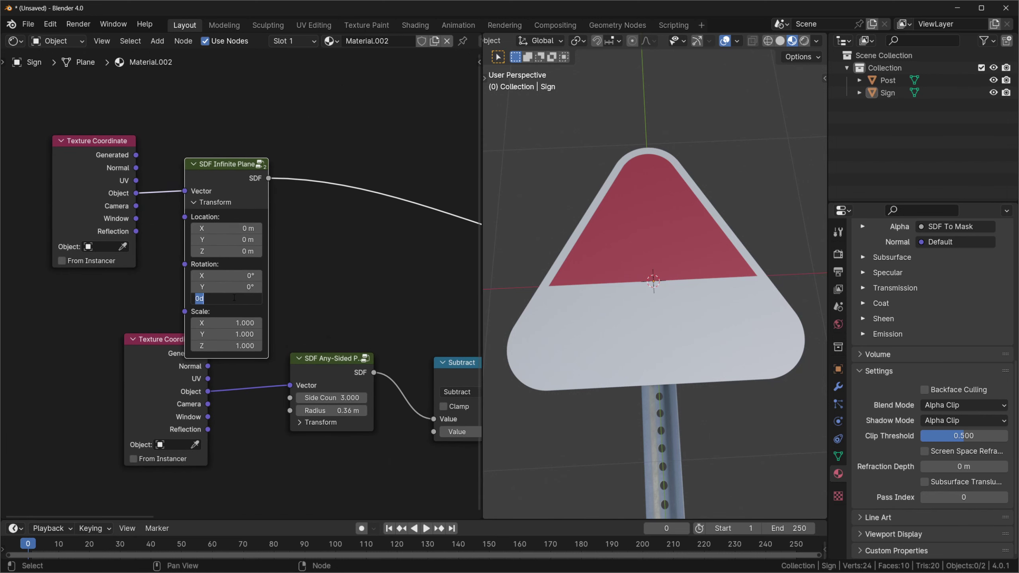
pyautogui.write('60')
pyautogui.press('Return')
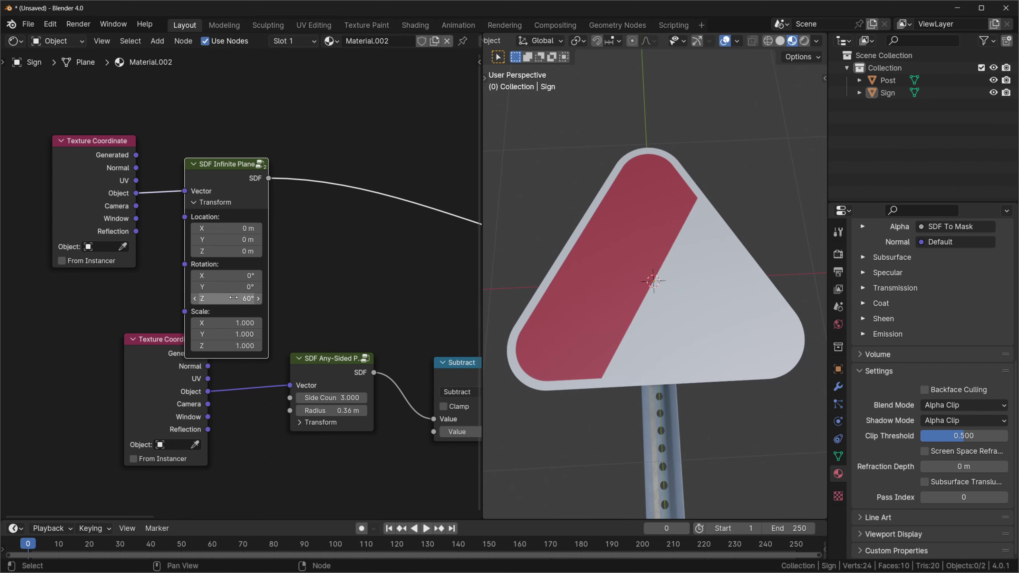
pyautogui.click(233, 239)
pyautogui.write('-0.52')
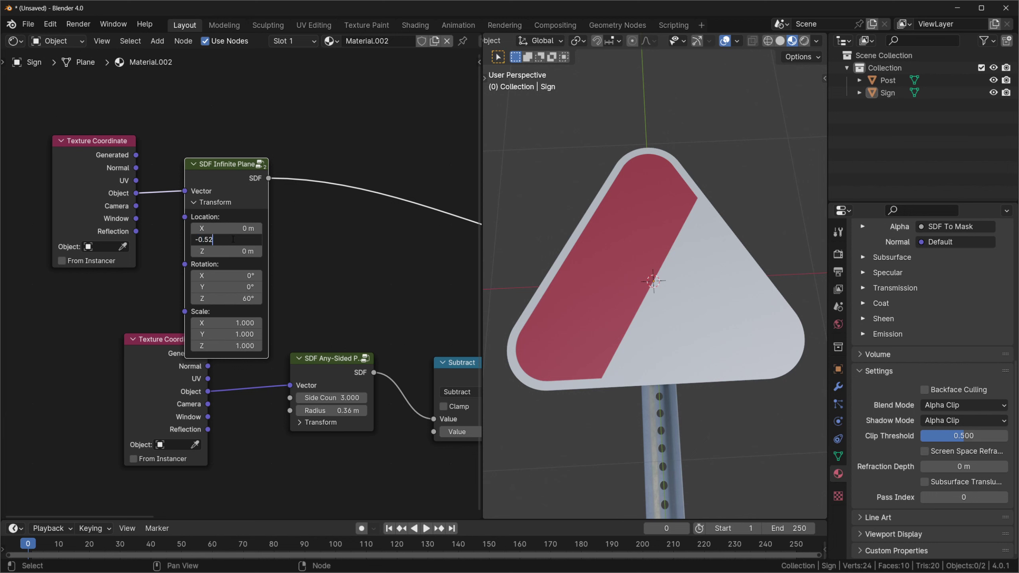
pyautogui.press('Return')
pyautogui.press('Home')
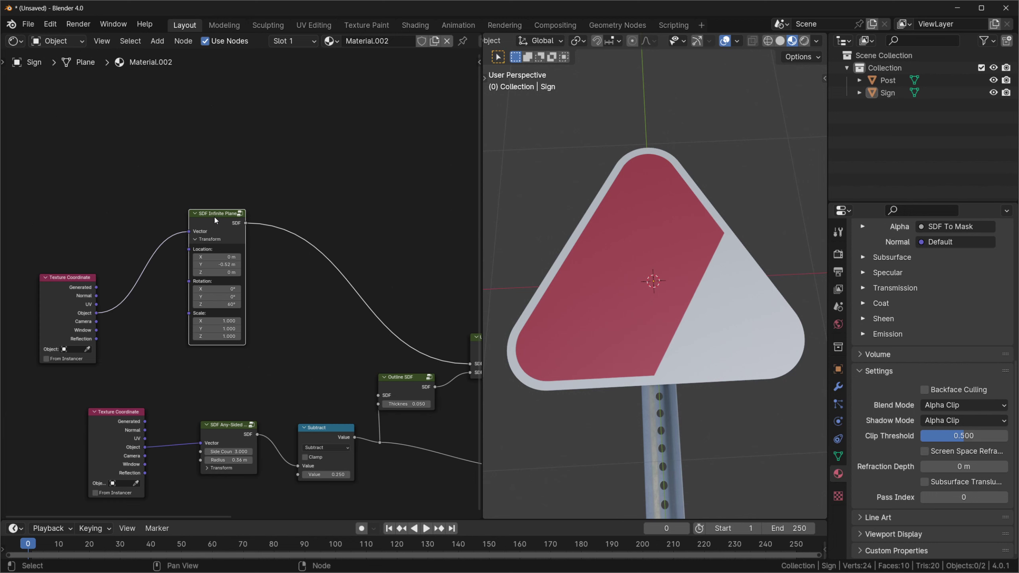
# Step: Insert a Displace SDF node between the SDF Infinite Plane and the Union SDF
pyautogui.click(247, 206)
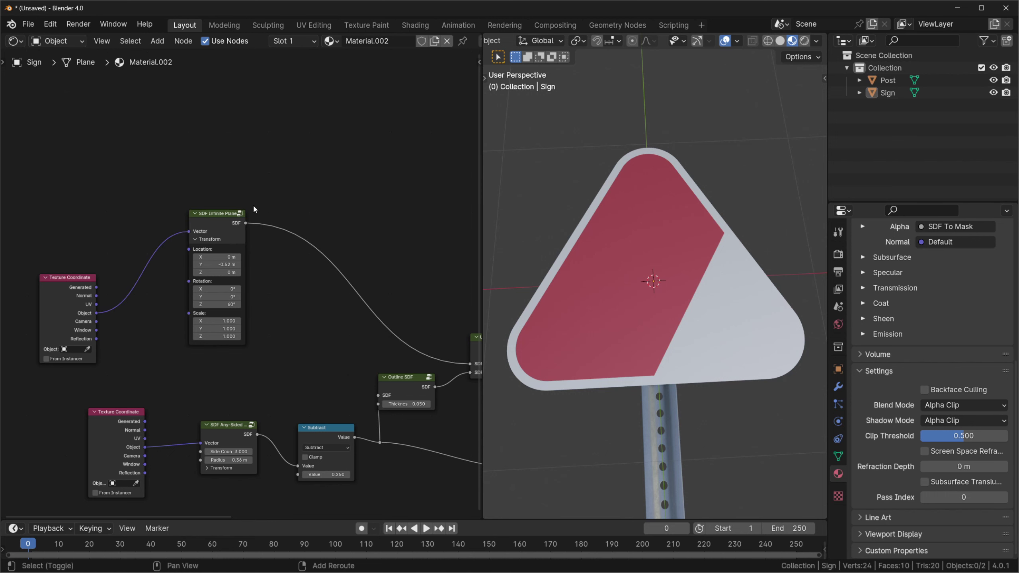
pyautogui.hotkey('shift', 'a')
pyautogui.write('displa')
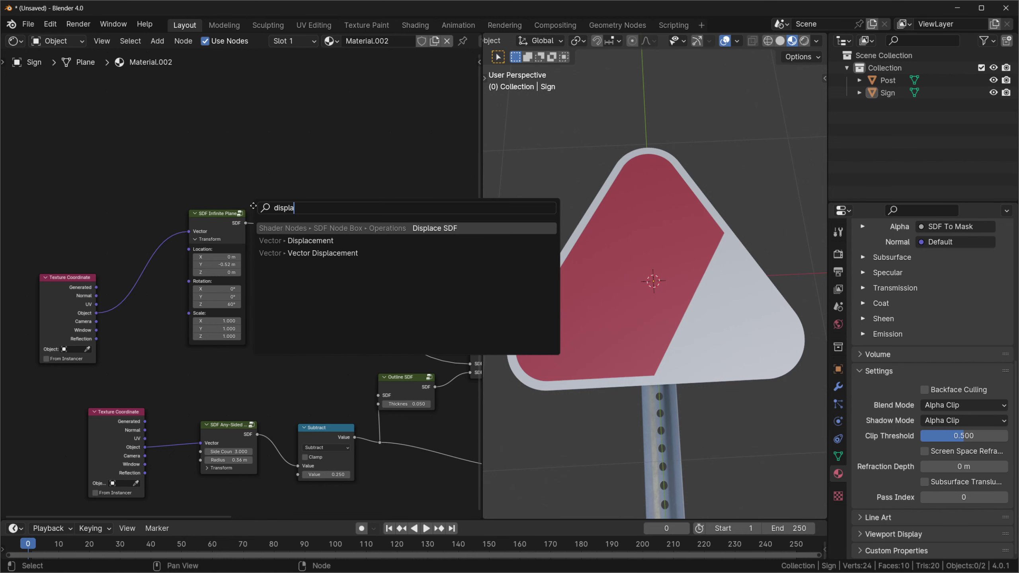
pyautogui.press('Return')
pyautogui.click(310, 240)
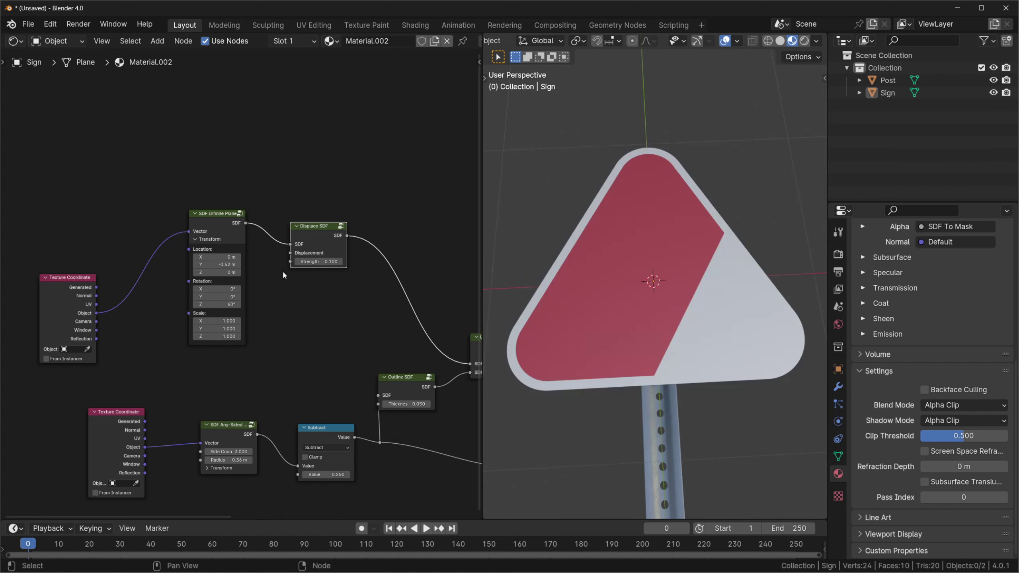
# Step: Branch the plane's Object coordinates through a reroute into a Voronoi Texture and link its Distance to the Displace SDF's Displacement
pyautogui.moveTo(281, 270); pyautogui.dragTo(363, 252, button='middle')
pyautogui.keyDown('shift'); pyautogui.moveTo(210, 266); pyautogui.dragTo(213, 277, button='right'); pyautogui.keyUp('shift')
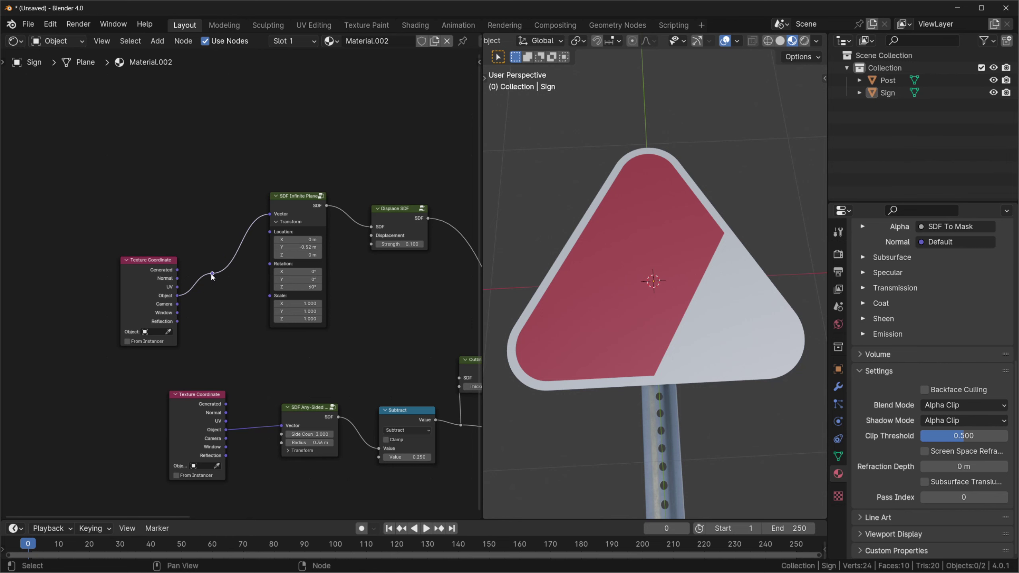
pyautogui.click(211, 275)
pyautogui.moveTo(212, 274); pyautogui.dragTo(296, 350)
pyautogui.write('voro')
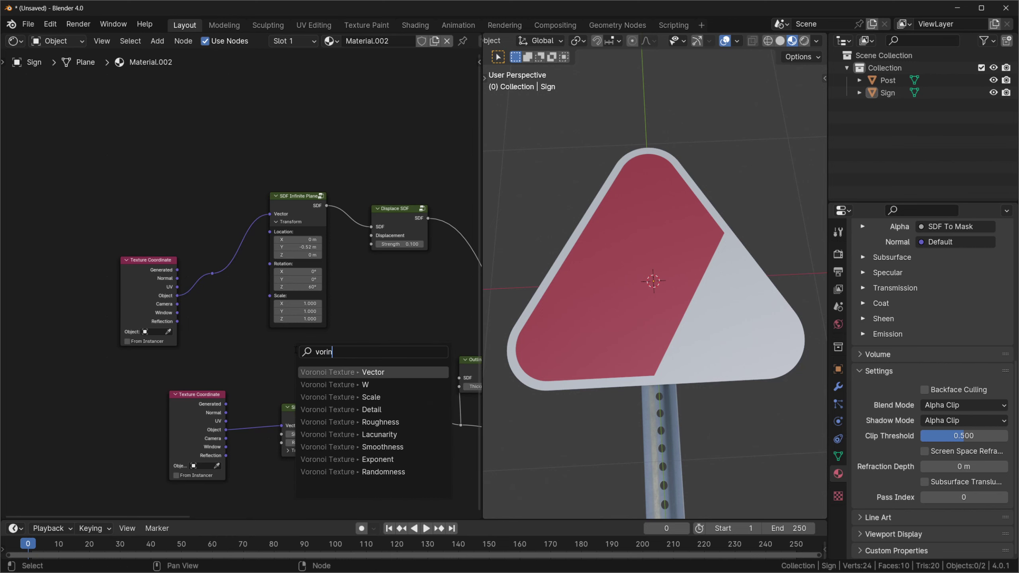
pyautogui.press('Return')
pyautogui.click(274, 341)
pyautogui.moveTo(275, 337); pyautogui.dragTo(315, 220)
# Step: Try a Strength of 0.12 on the Displace SDF node
pyautogui.keyDown('ctrl'); pyautogui.scroll(2, 343, 229); pyautogui.keyUp('ctrl')
pyautogui.moveTo(344, 228); pyautogui.dragTo(247, 243, button='middle')
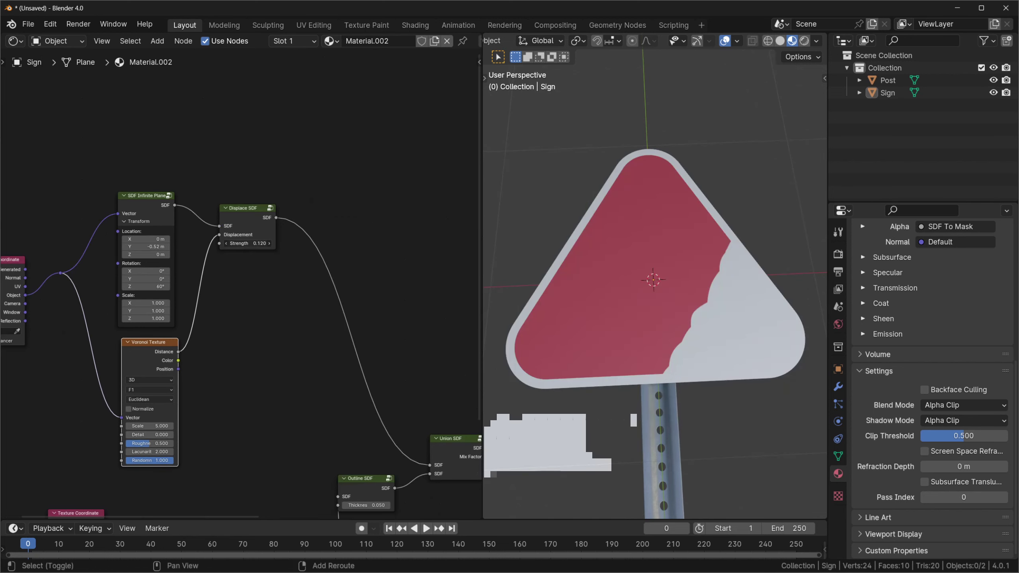
pyautogui.moveTo(247, 243)
pyautogui.mouseDown()
pyautogui.moveTo(283, 243)
pyautogui.moveTo(187, 243)
pyautogui.moveTo(246, 243)
pyautogui.mouseUp()
pyautogui.moveTo(260, 322); pyautogui.dragTo(324, 192, button='middle')
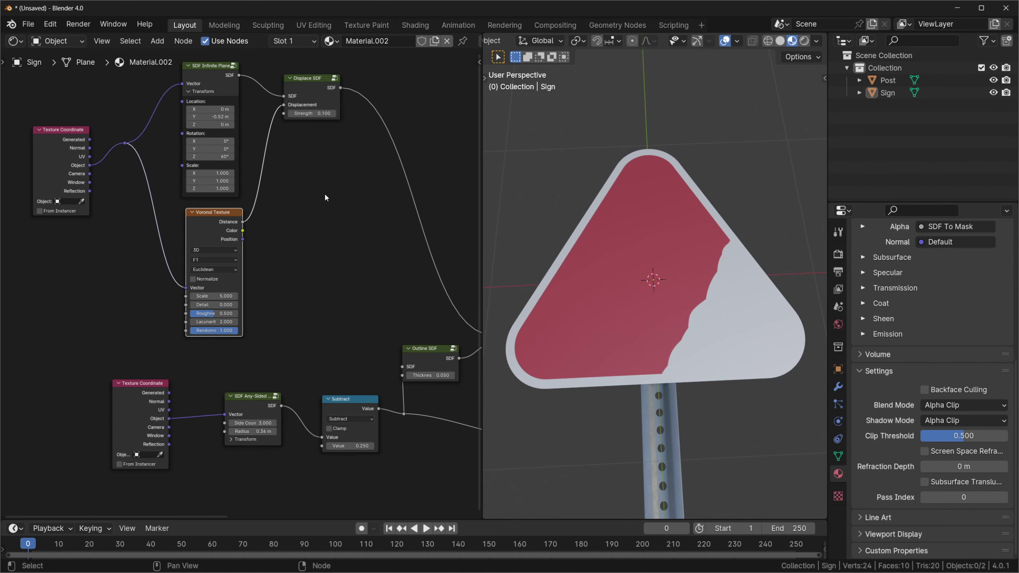
# Step: Switch the Voronoi Texture to Distance to Edge and set its Scale to 5.5
pyautogui.click(208, 260)
pyautogui.click(211, 305)
pyautogui.scroll(2, 211, 306)
pyautogui.click(174, 378)
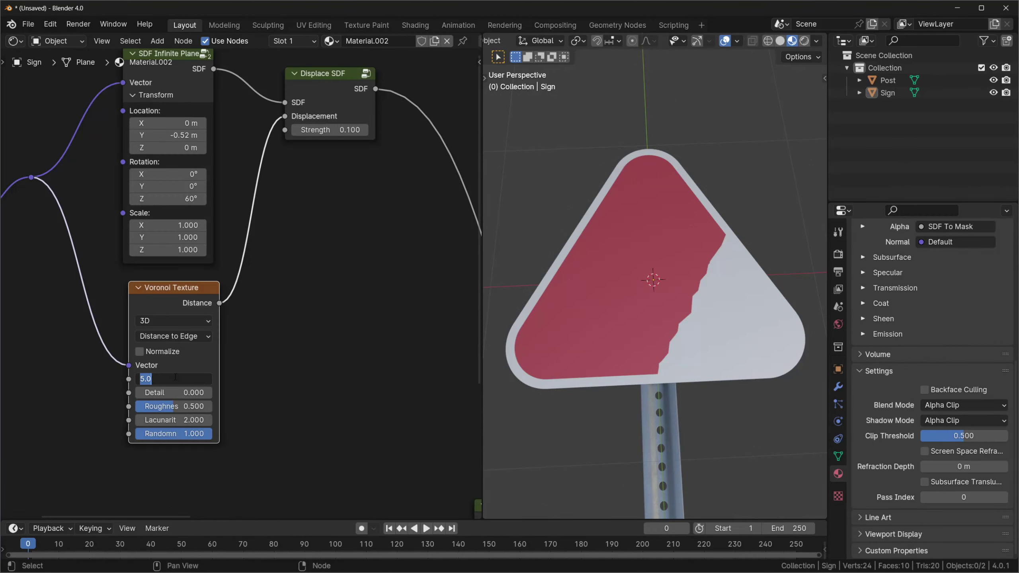
pyautogui.write('5.5')
pyautogui.press('Return')
pyautogui.moveTo(175, 377); pyautogui.dragTo(172, 412, button='middle')
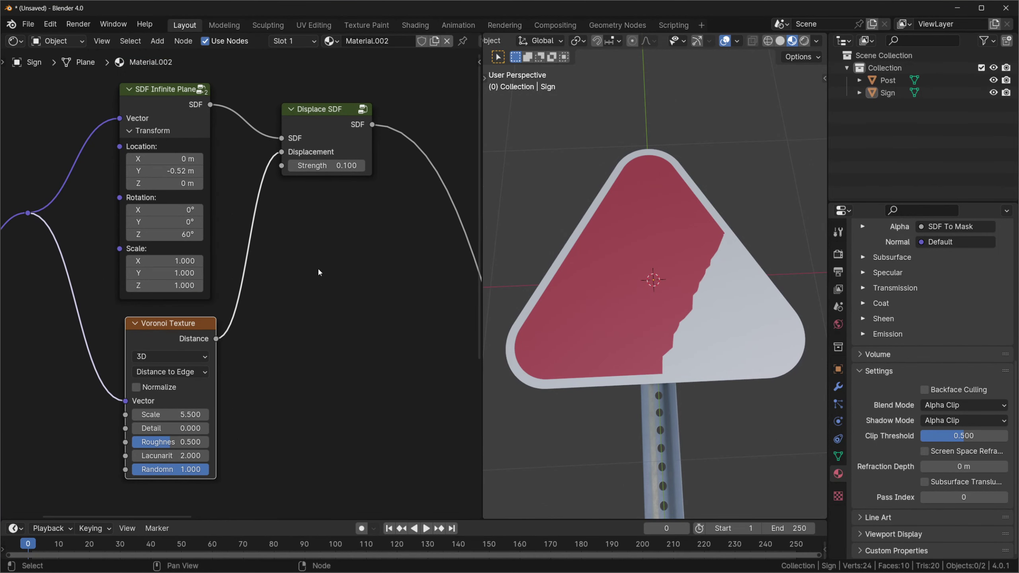
# Step: Set the Displace SDF's Strength to 0.24 to make the edge more jagged
pyautogui.click(334, 163)
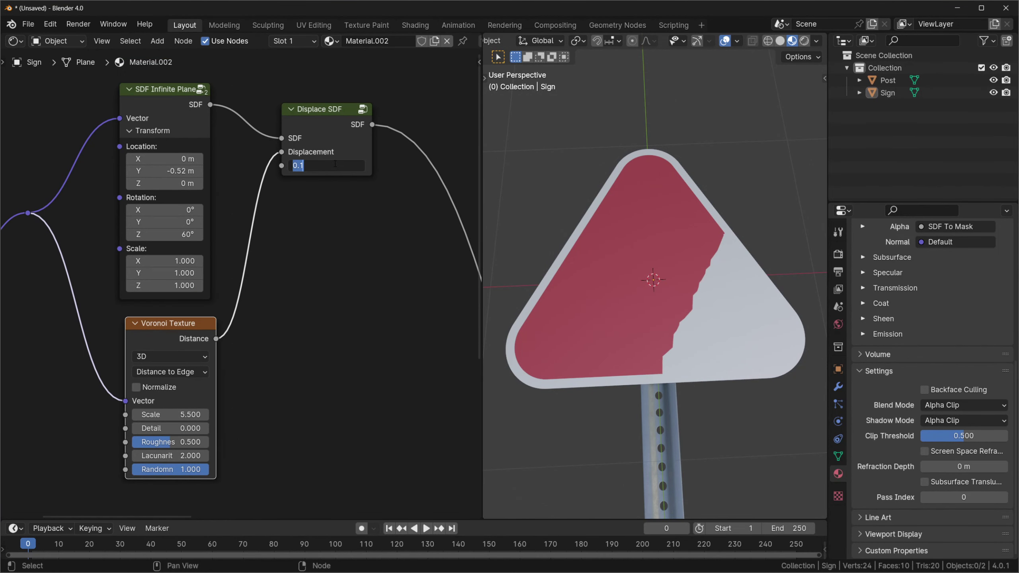
pyautogui.write('0.24')
pyautogui.press('Return')
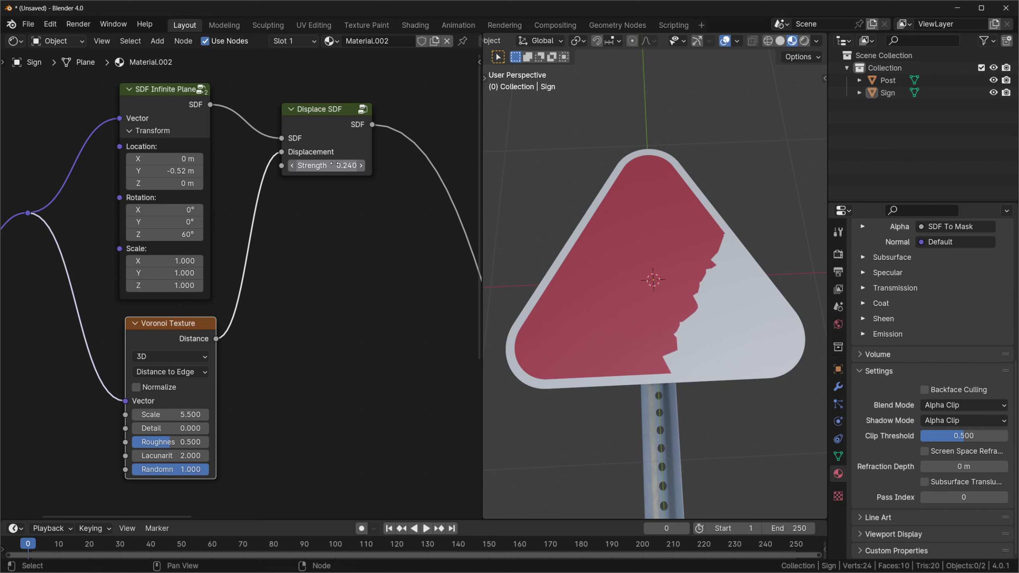
# Step: Group the displaced plane's nodes, from Texture Coordinate to Displace SDF, in a frame
pyautogui.scroll(-4, 238, 340)
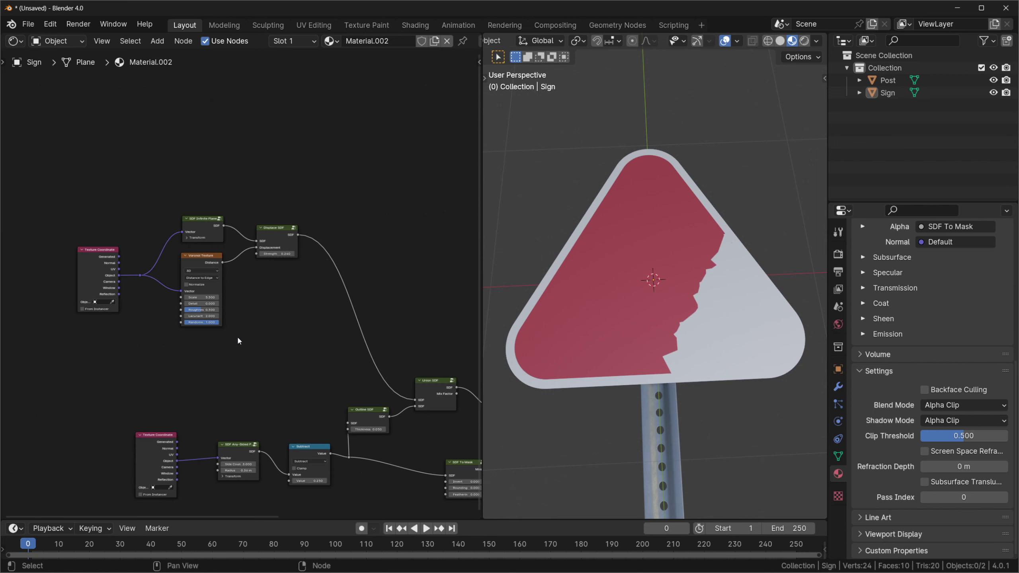
pyautogui.moveTo(354, 141); pyautogui.dragTo(62, 342)
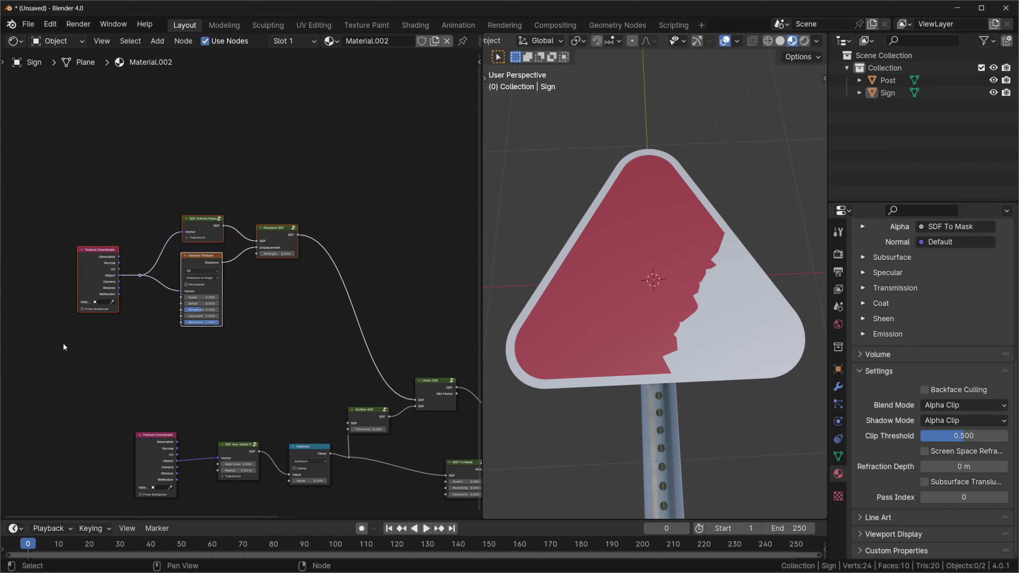
pyautogui.hotkey('ctrl', 'j')
# Step: Insert an Intersect SDF node before the Union SDF and link the triangle's Subtract output through a reroute into its second SDF input
pyautogui.scroll(-1, 288, 240)
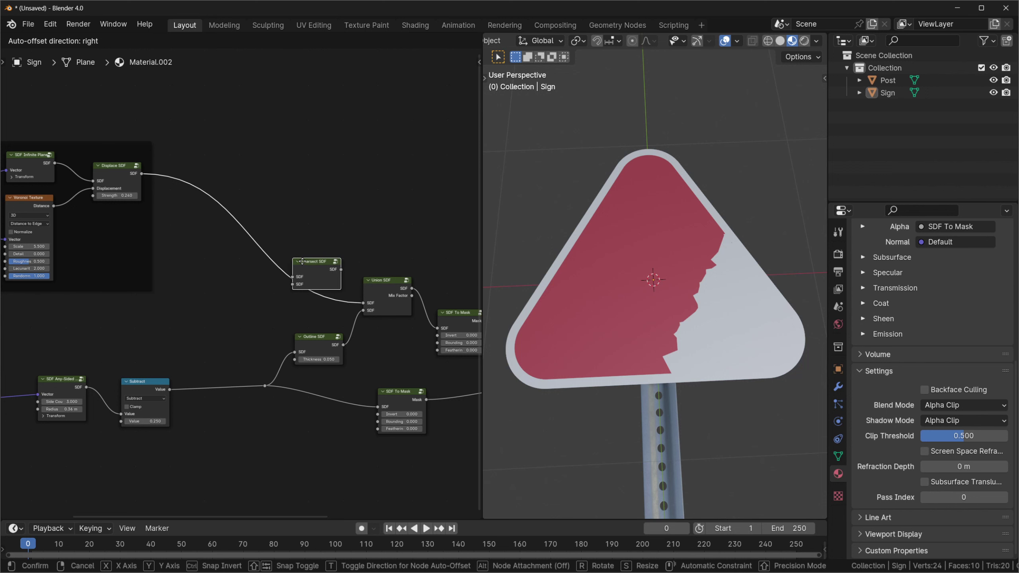
pyautogui.click(296, 261)
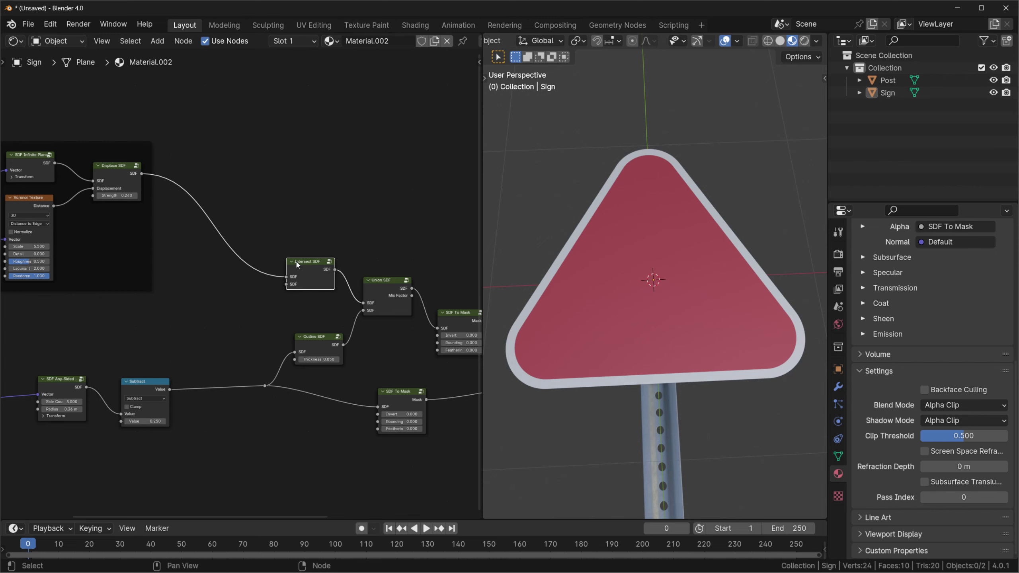
pyautogui.keyDown('shift'); pyautogui.moveTo(203, 376); pyautogui.dragTo(214, 409, button='right'); pyautogui.keyUp('shift')
pyautogui.moveTo(208, 389); pyautogui.dragTo(286, 284)
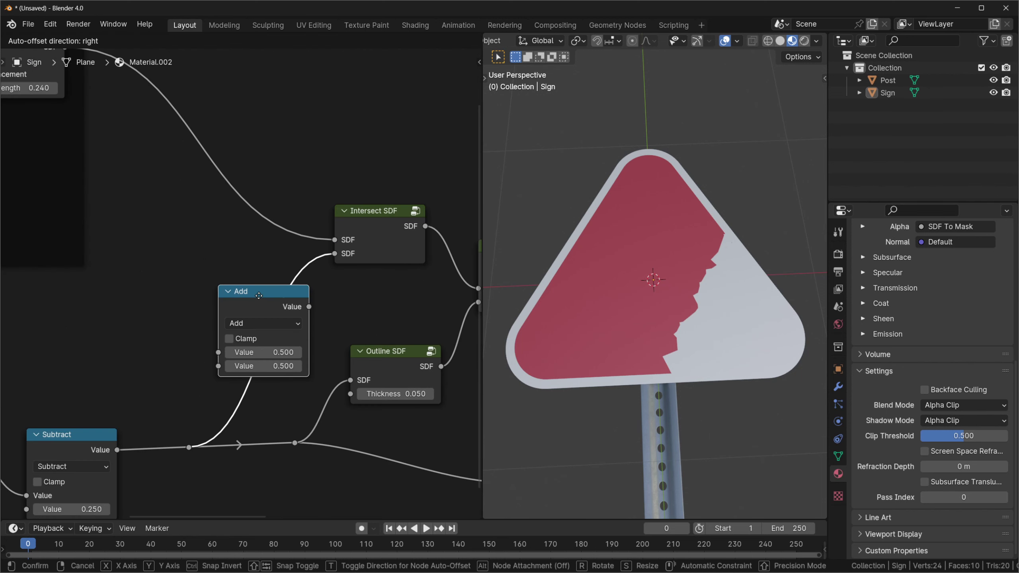
# Step: Insert an Add math node before the Intersect SDF's second input and set its Value to 0.105 to inset the shape
pyautogui.click(252, 295)
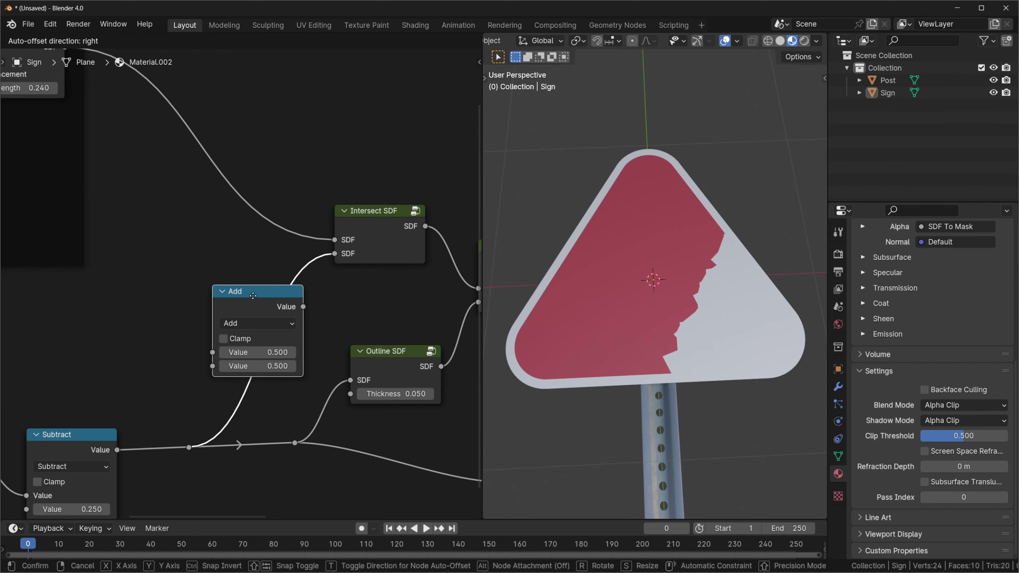
pyautogui.scroll(-1, 252, 295)
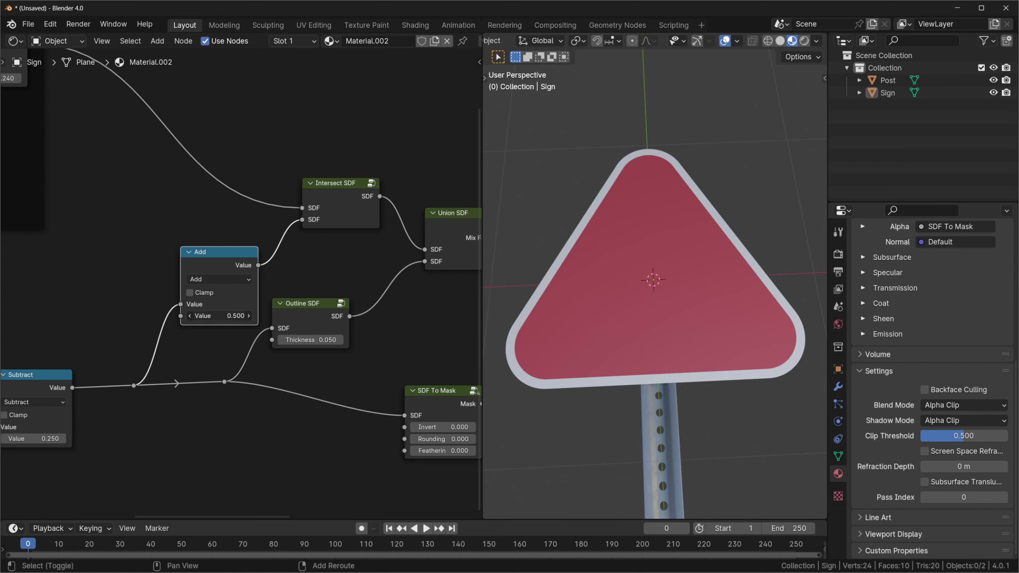
pyautogui.moveTo(224, 315); pyautogui.dragTo(132, 316)
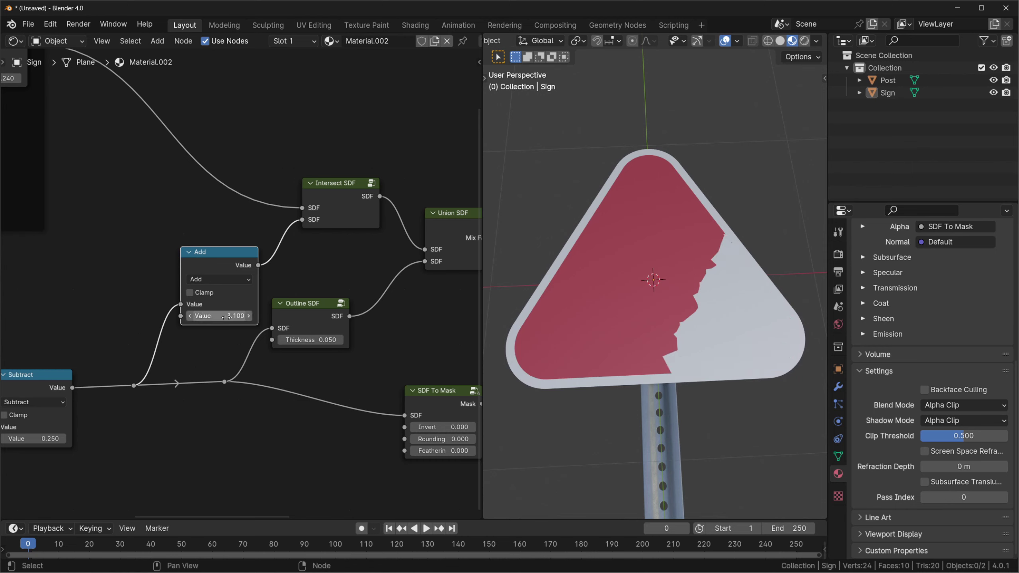
pyautogui.moveTo(225, 317); pyautogui.dragTo(260, 317)
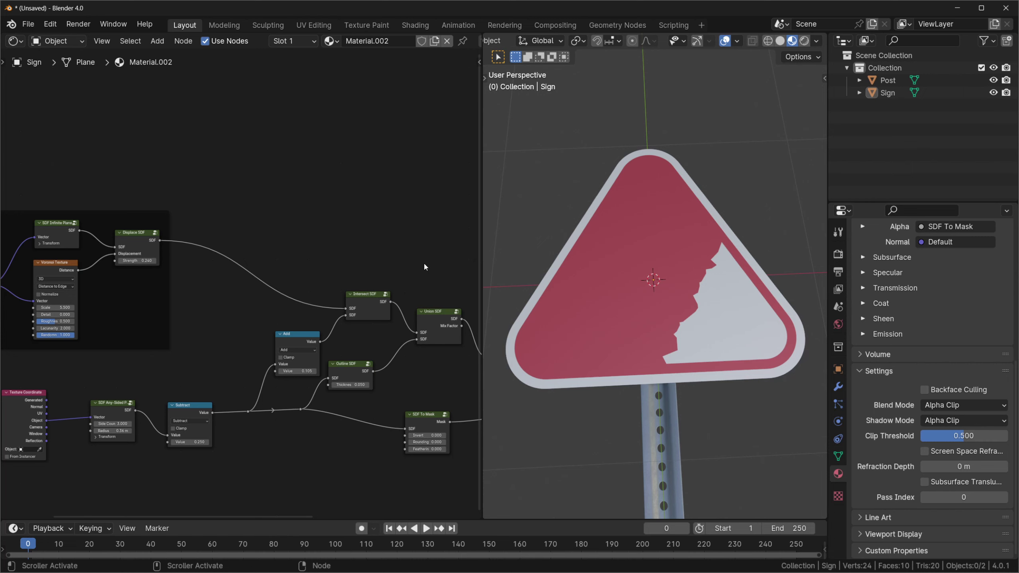
# Step: Insert a duplicate Union SDF before the Intersect SDF and feed it an SDF Box 2D driven by a duplicated Texture Coordinate
pyautogui.hotkey('shift', 'd')
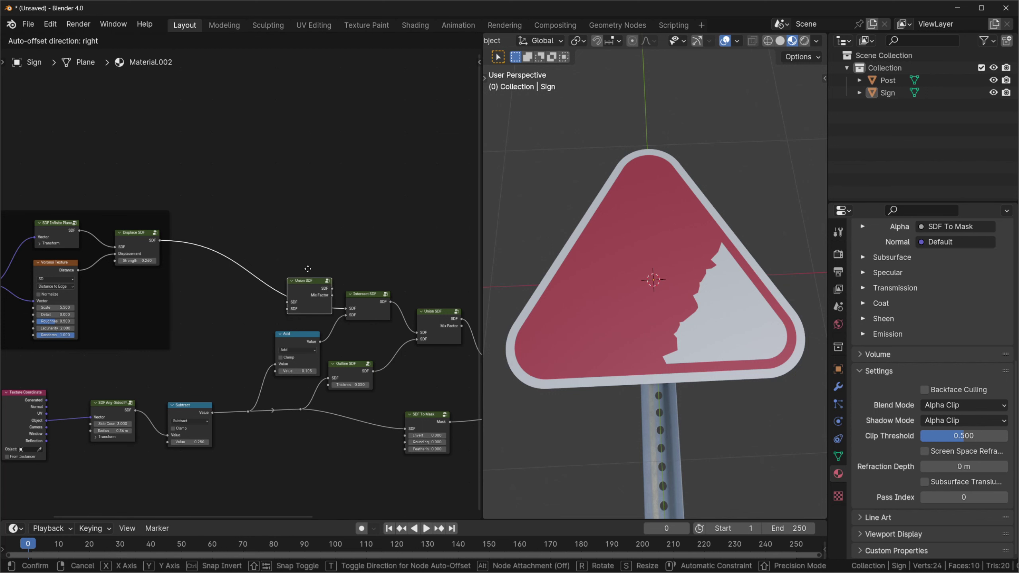
pyautogui.click(308, 268)
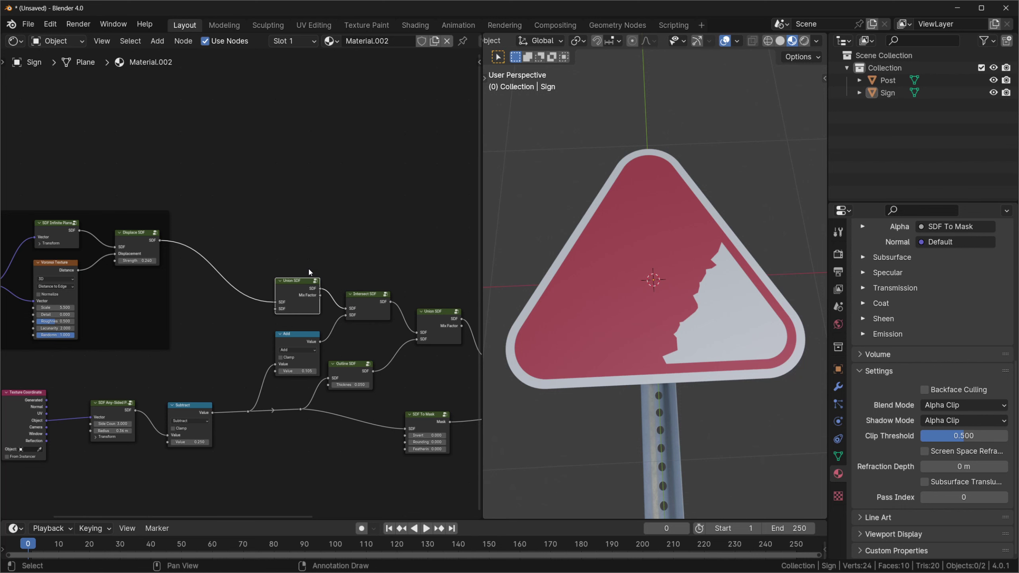
pyautogui.scroll(-1, 309, 269)
pyautogui.click(52, 396)
pyautogui.hotkey('shift', 'd')
pyautogui.click(243, 203)
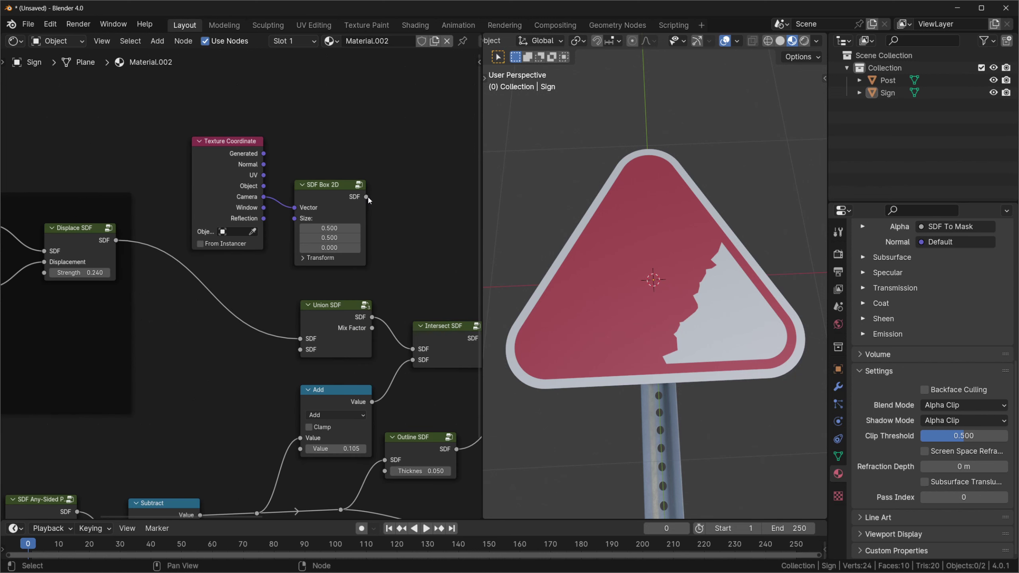
pyautogui.moveTo(367, 197); pyautogui.dragTo(301, 352)
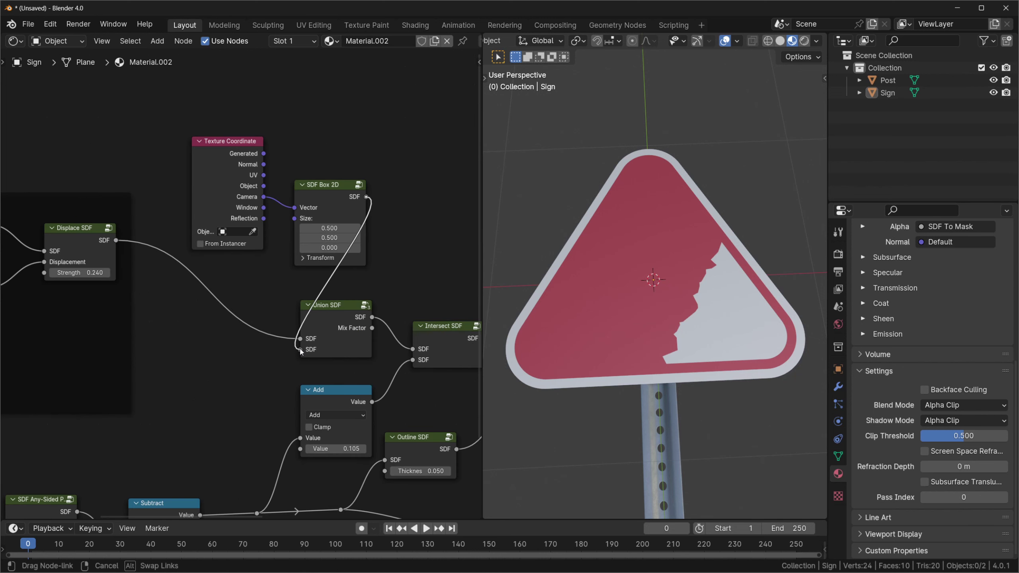
# Step: Link the SDF Box 2D into the Union SDF's second input and set its location to X -0.13 m, Y -0.96 m
pyautogui.moveTo(301, 352); pyautogui.dragTo(301, 352)
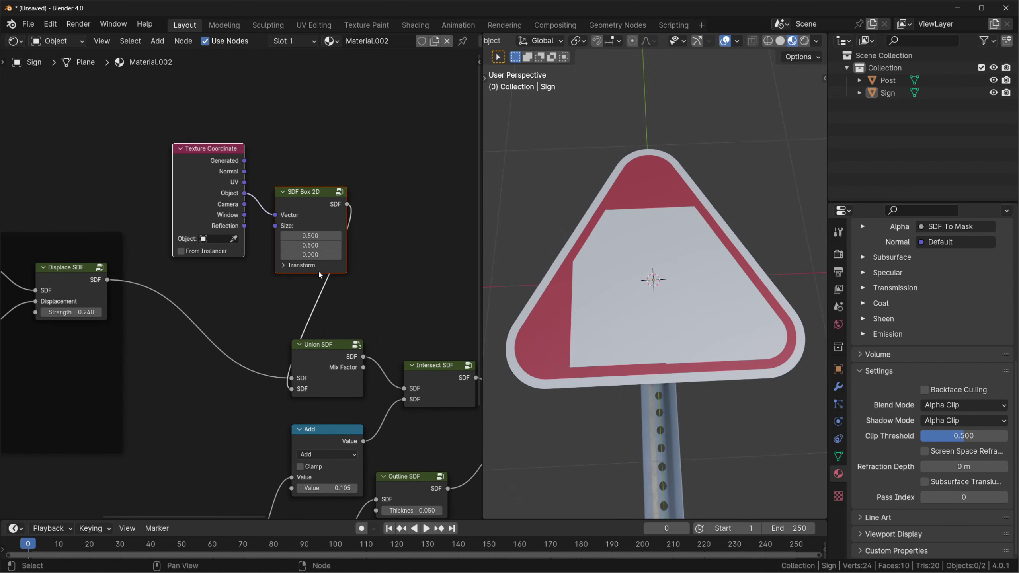
pyautogui.click(307, 266)
pyautogui.moveTo(307, 268); pyautogui.dragTo(237, 259)
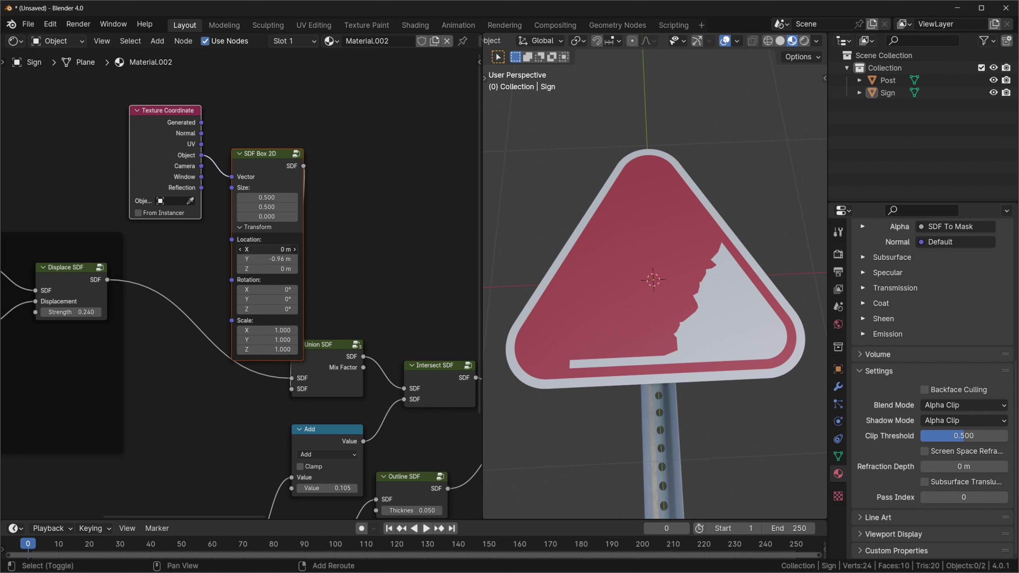
pyautogui.moveTo(268, 249); pyautogui.dragTo(256, 250)
pyautogui.scroll(-2, 364, 246)
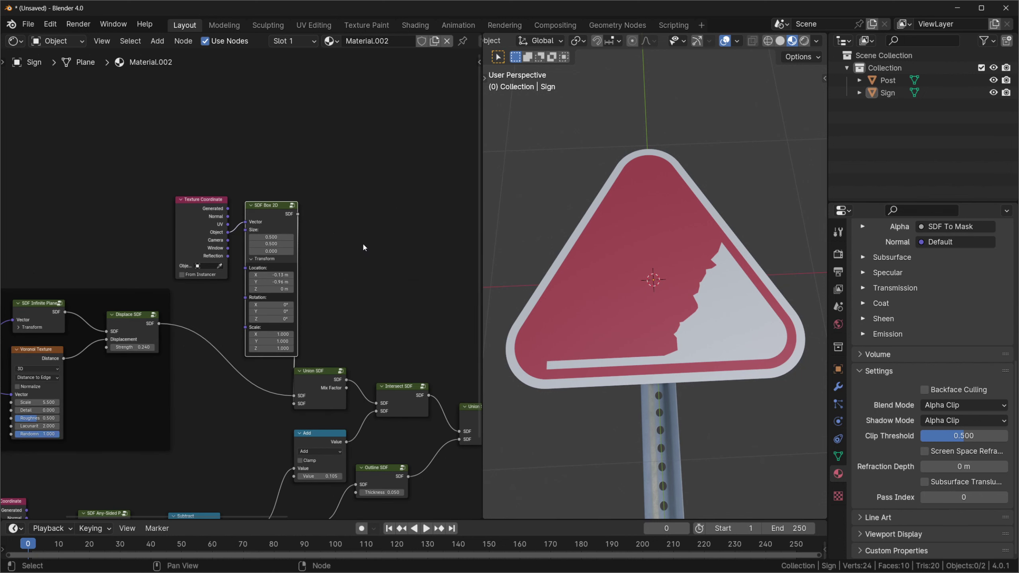
# Step: Group the SDF Box 2D and its Texture Coordinate node in a frame
pyautogui.moveTo(311, 177); pyautogui.dragTo(202, 249)
pyautogui.hotkey('ctrl', 'j')
pyautogui.scroll(-3, 328, 225)
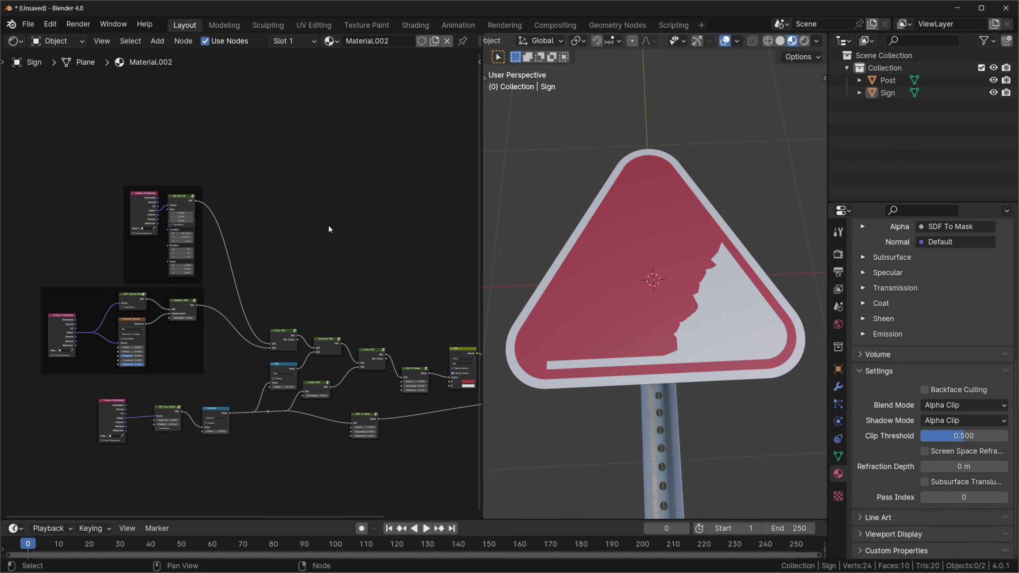
# Step: Add a Mapping node to the new Texture Coordinate's Object output and set its type to Texture
pyautogui.moveTo(137, 249); pyautogui.dragTo(180, 250)
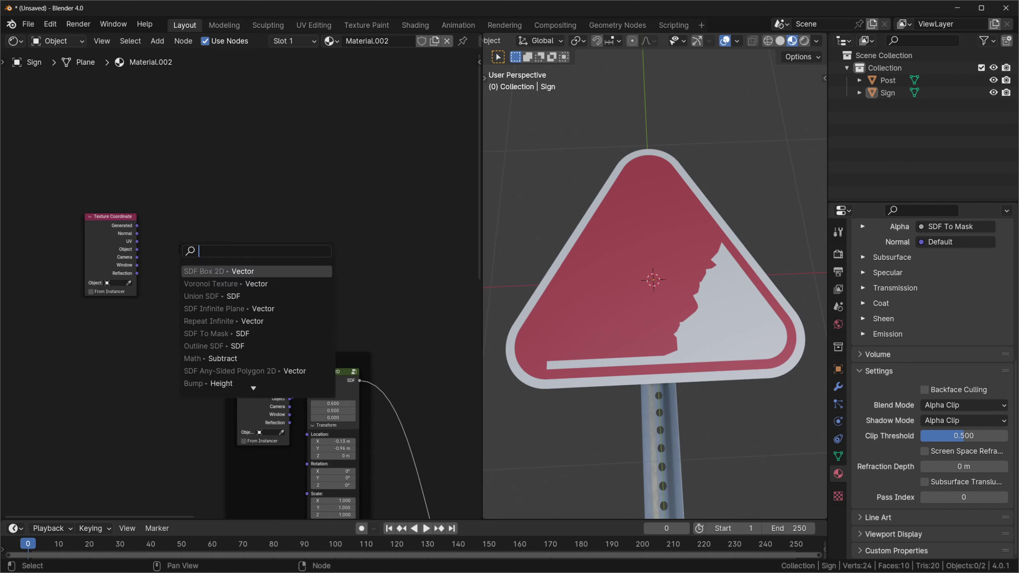
pyautogui.write('mappi')
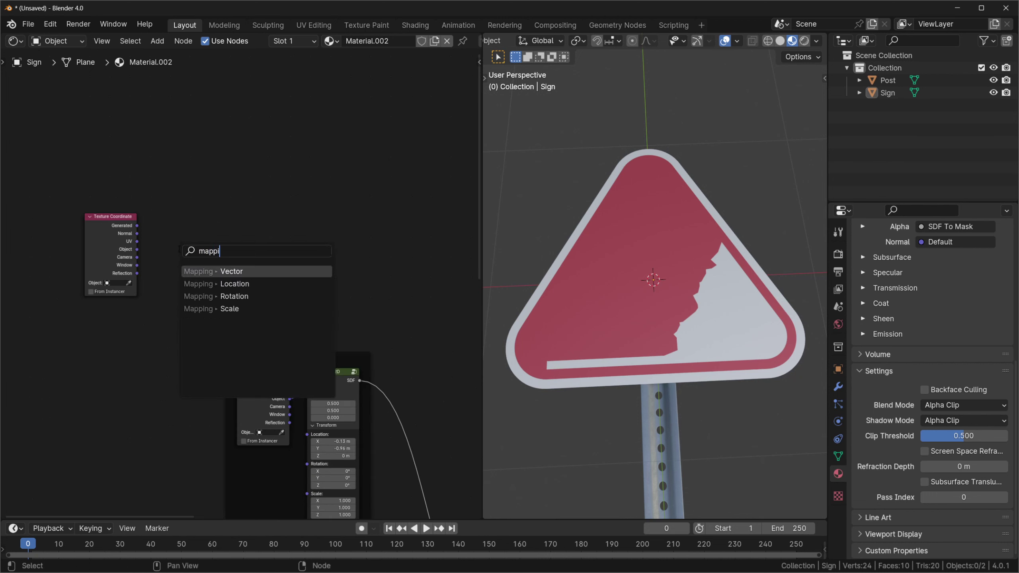
pyautogui.press('Return')
pyautogui.click(240, 238)
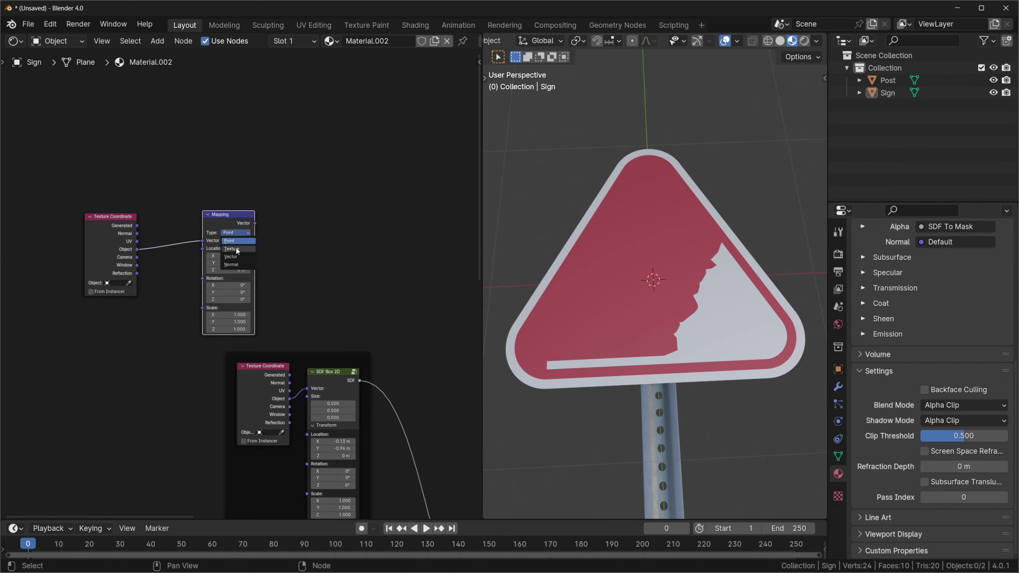
pyautogui.click(236, 249)
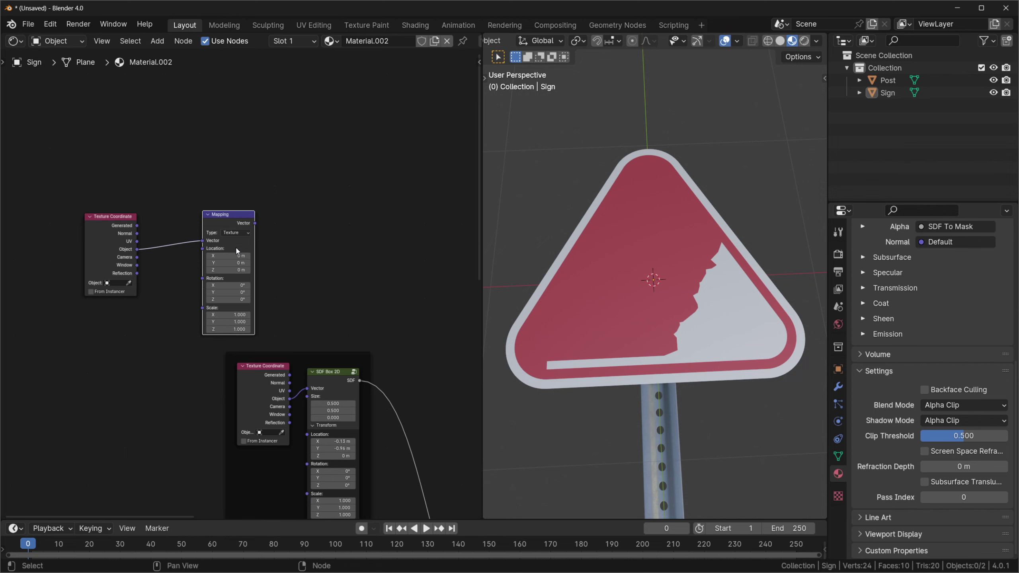
pyautogui.scroll(-1, 237, 250)
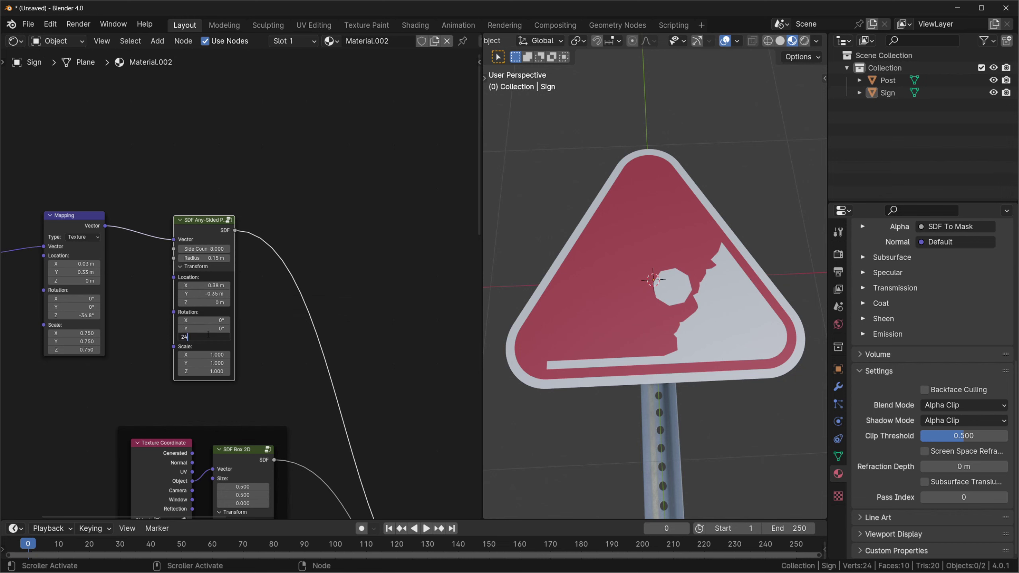
# Step: Branch the Mapping's Vector link with reroutes below the first polygon into the duplicated SDF Any-Sided Polygon 2D
pyautogui.scroll(-1, 326, 279)
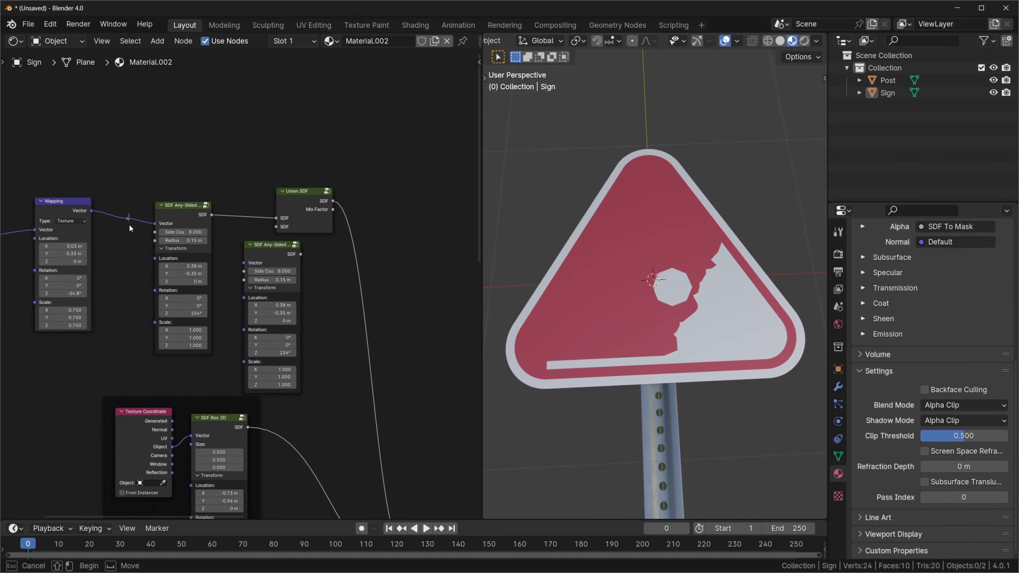
pyautogui.moveTo(129, 223); pyautogui.dragTo(127, 218)
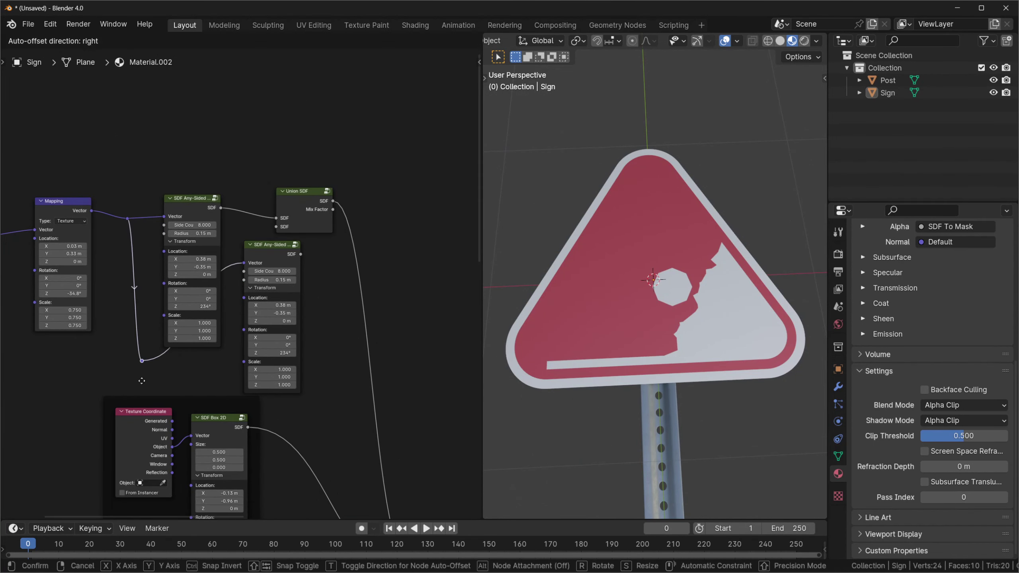
pyautogui.moveTo(357, 142); pyautogui.dragTo(113, 368)
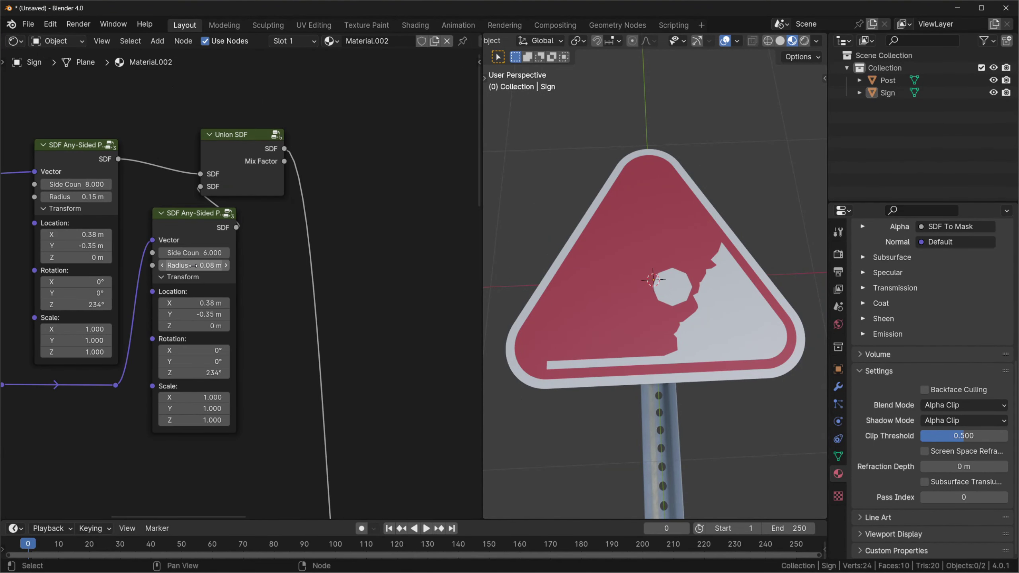
# Step: Set the six-sided polygon's location to X 0.36 m, Y -0.04 m and its Z rotation to 23.6°
pyautogui.click(204, 304)
pyautogui.write('.36')
pyautogui.press('Return')
pyautogui.doubleClick(193, 373)
pyautogui.write('23.6')
pyautogui.press('Return')
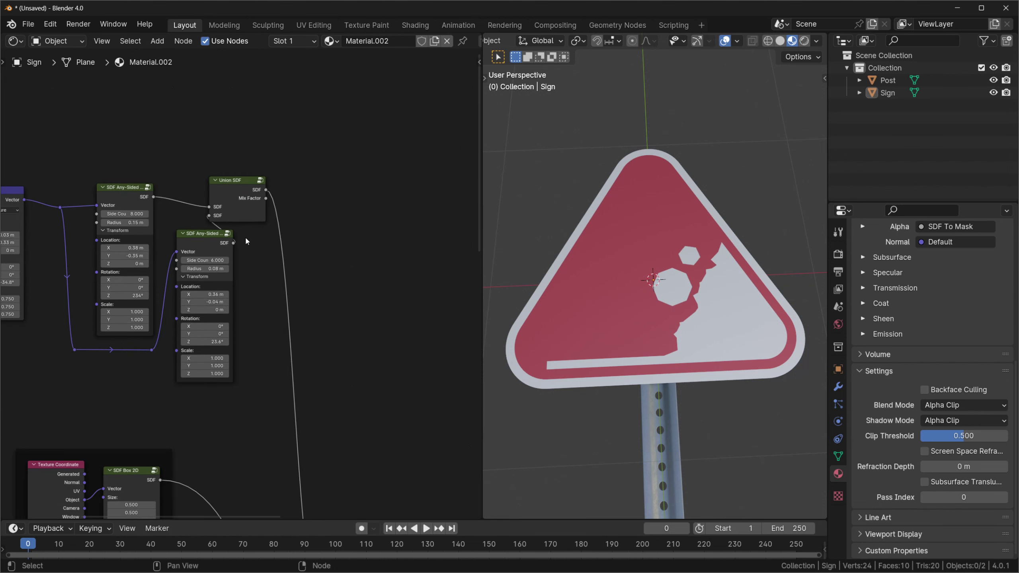
# Step: Duplicate the polygon and Union SDF for a seven-sided rock located at X 0.23 m, Y 0.17 m with a 21.6° Z rotation
pyautogui.hotkey('shift', 'd')
pyautogui.click(316, 298)
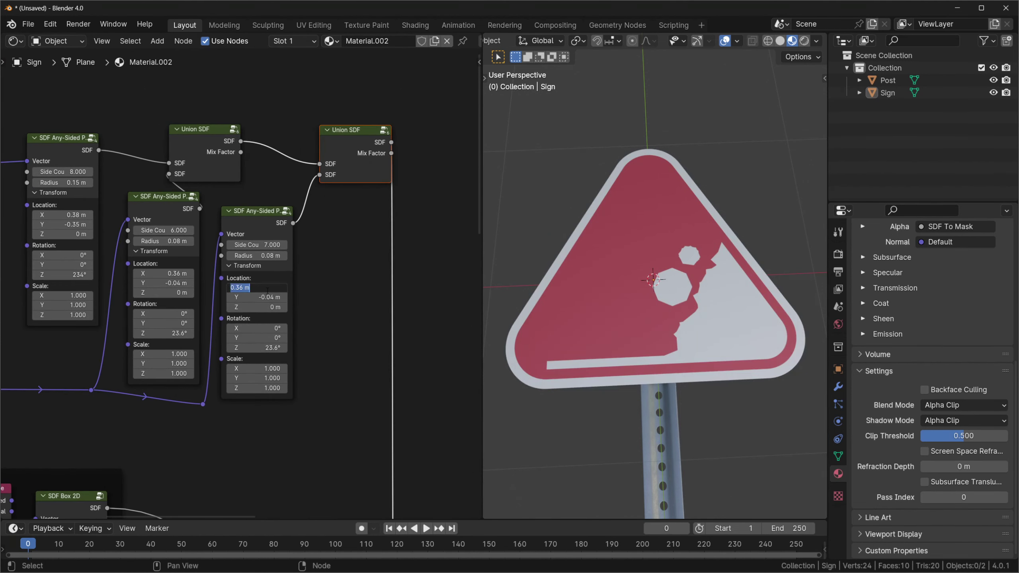
pyautogui.press('Tab')
pyautogui.write('0.17')
pyautogui.press('Return')
pyautogui.doubleClick(257, 346)
pyautogui.write('21.6')
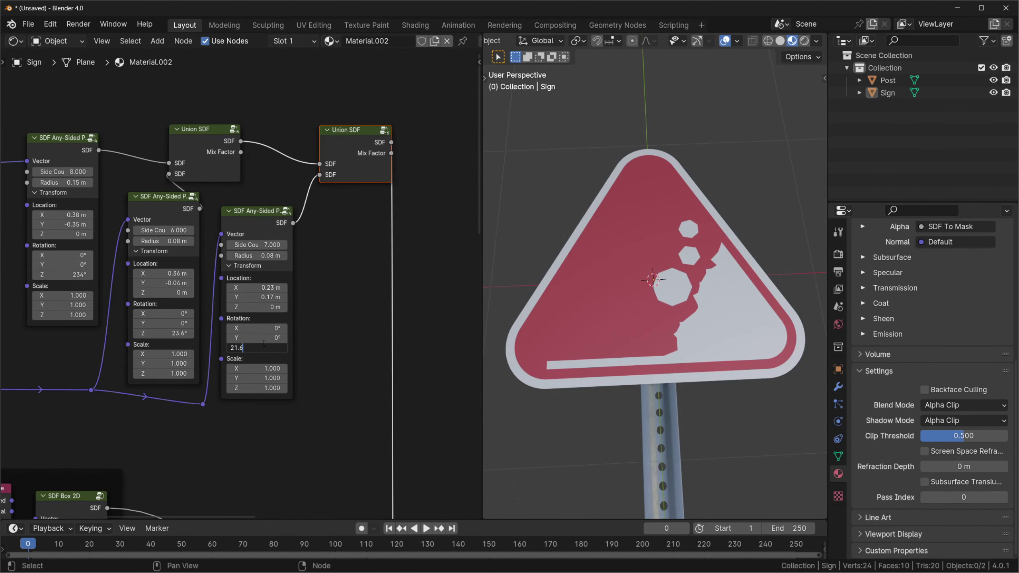
pyautogui.press('Return')
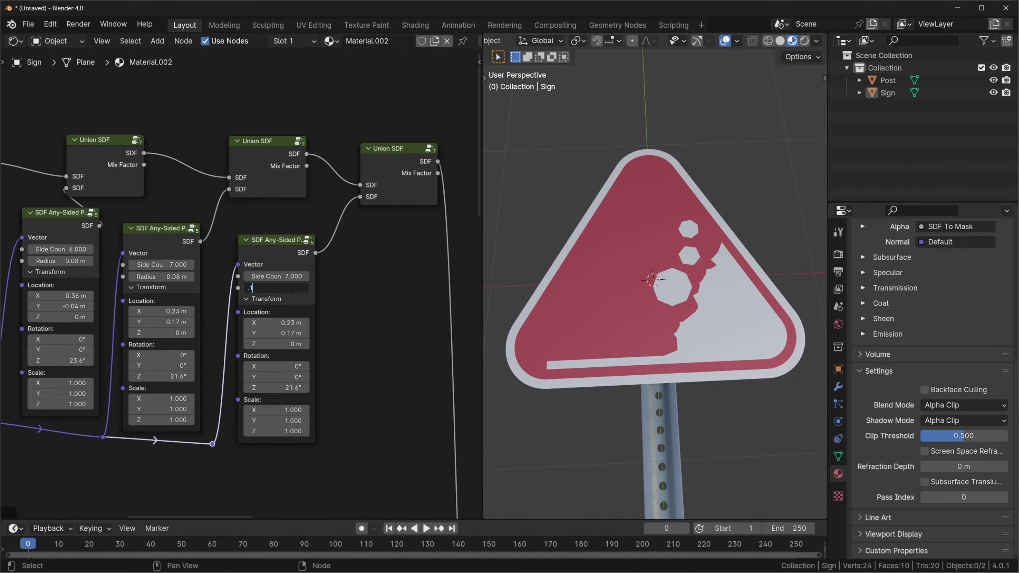
# Step: Position the fourth polygon at X 0.11 m, Y -0.13 m and align the Vector reroutes below the rocks by scaling them to 0 in Y
pyautogui.moveTo(294, 323); pyautogui.dragTo(288, 322)
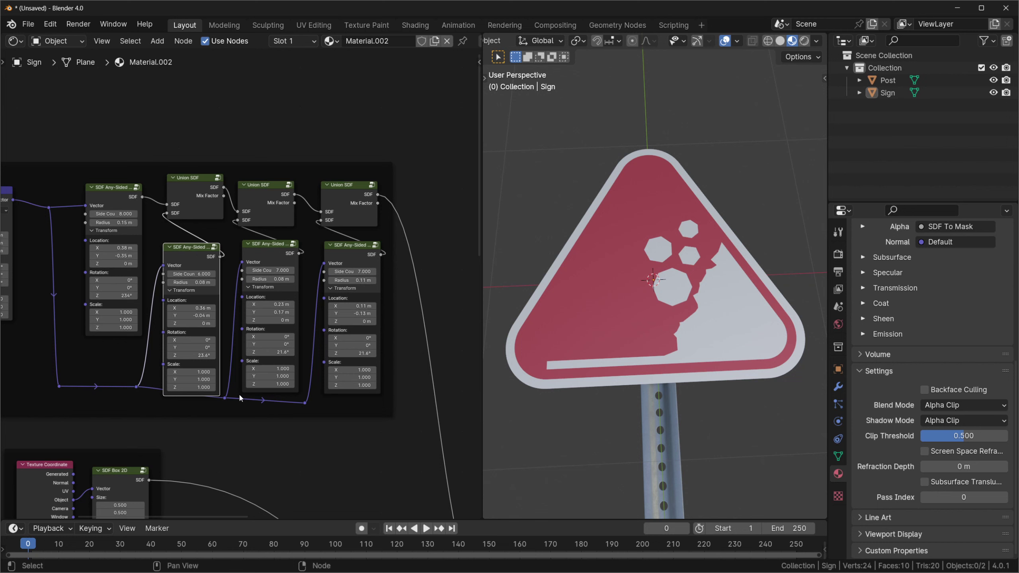
pyautogui.press('s')
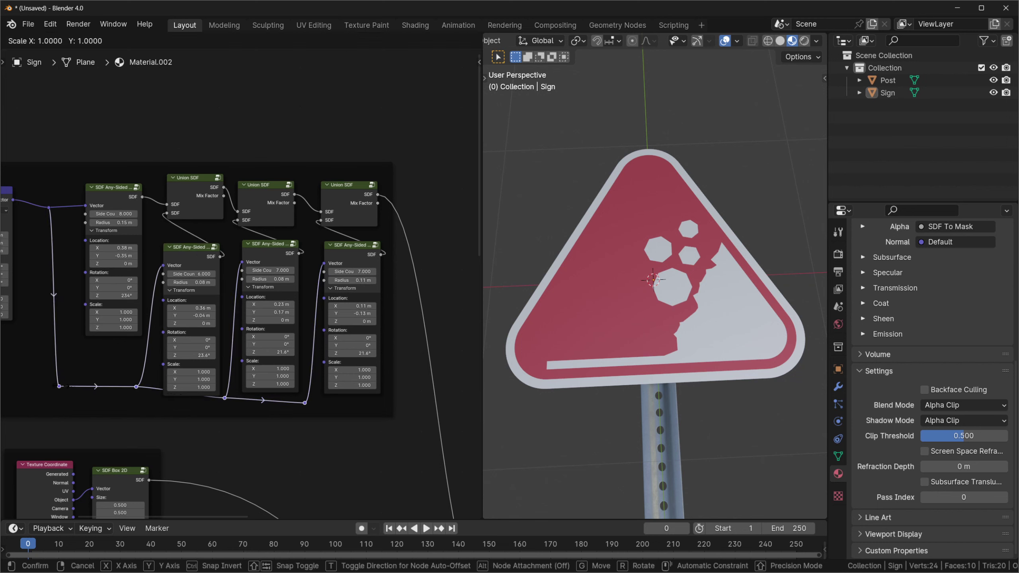
pyautogui.press('y')
pyautogui.press('0')
pyautogui.press('Return')
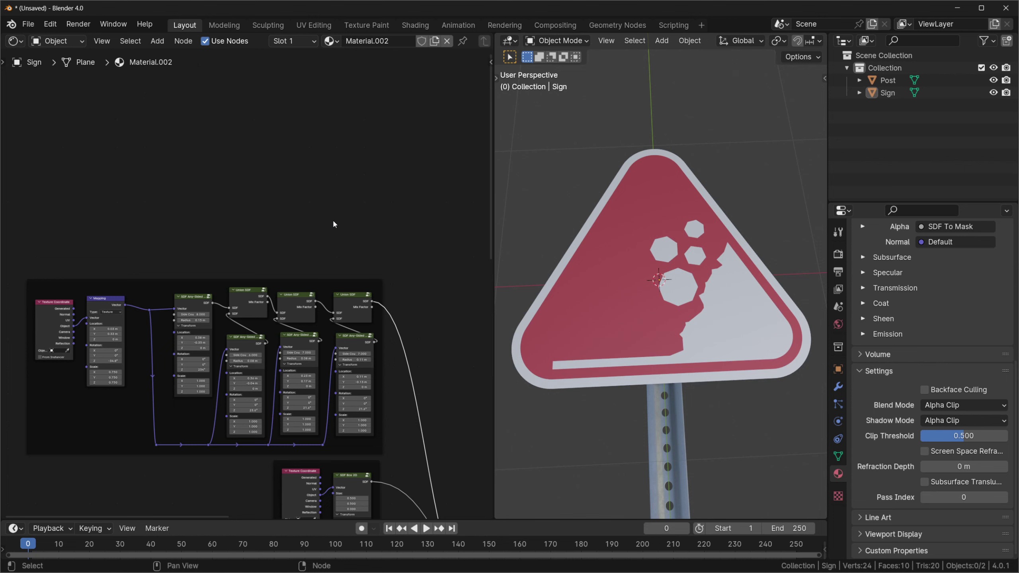
# Step: Duplicate the rocks' Texture Coordinate and Mapping nodes and place the copies above the rocks frame
pyautogui.moveTo(41, 378); pyautogui.dragTo(126, 290)
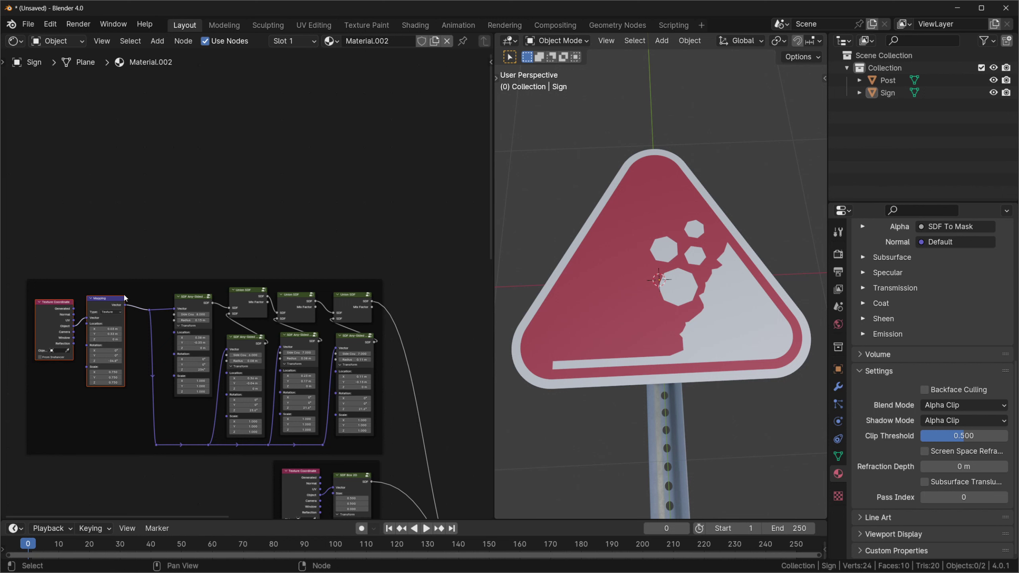
pyautogui.hotkey('shift', 'd')
pyautogui.click(168, 120)
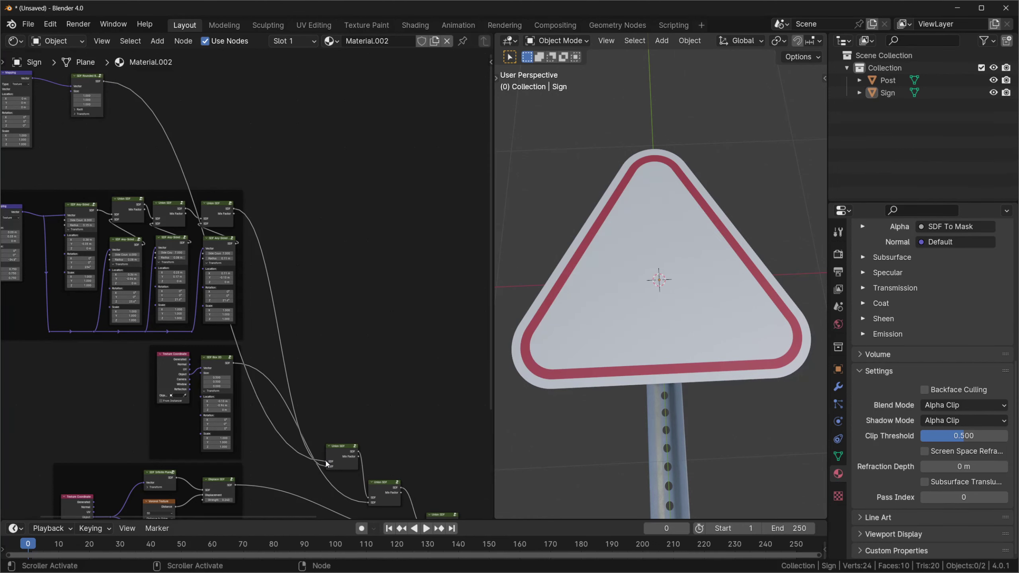
# Step: Set the SDF Rounded Box 2D's size to 0.26 in X and 0.1 in Y
pyautogui.moveTo(326, 460); pyautogui.dragTo(306, 349, button='middle')
pyautogui.scroll(5, 304, 341)
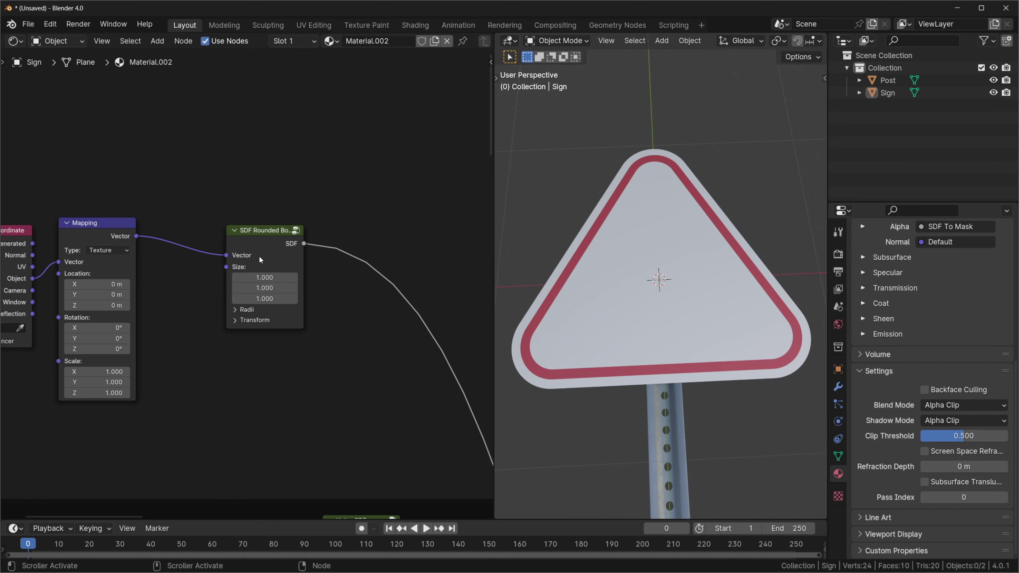
pyautogui.click(256, 277)
pyautogui.write('0.')
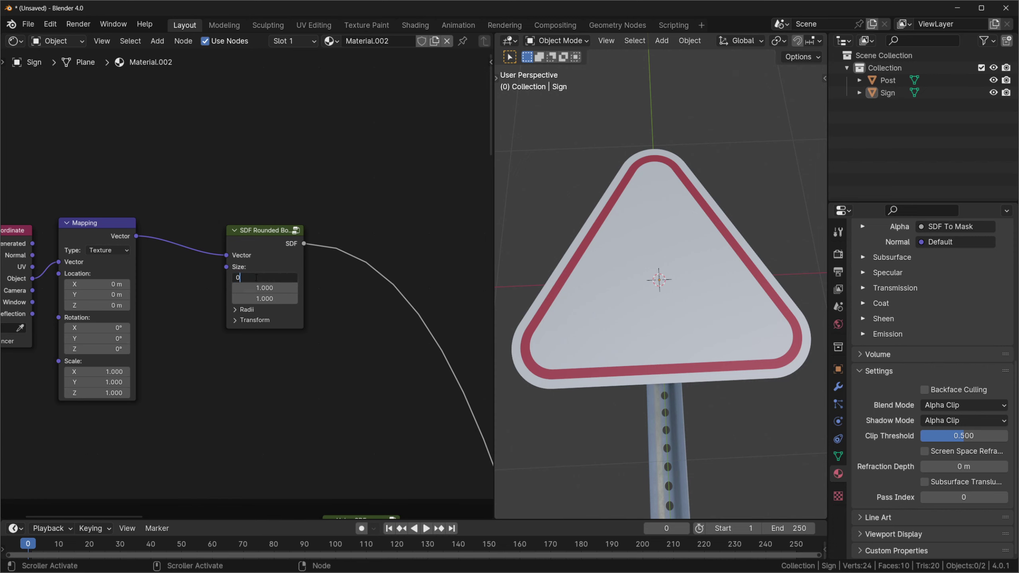
pyautogui.write('26')
pyautogui.press('Return')
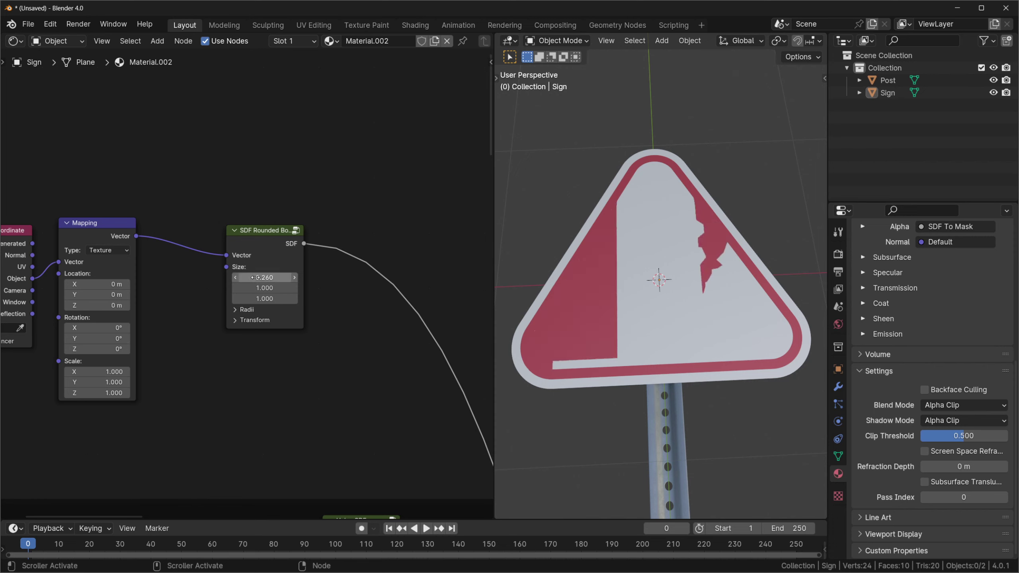
pyautogui.click(276, 288)
pyautogui.write('0.1')
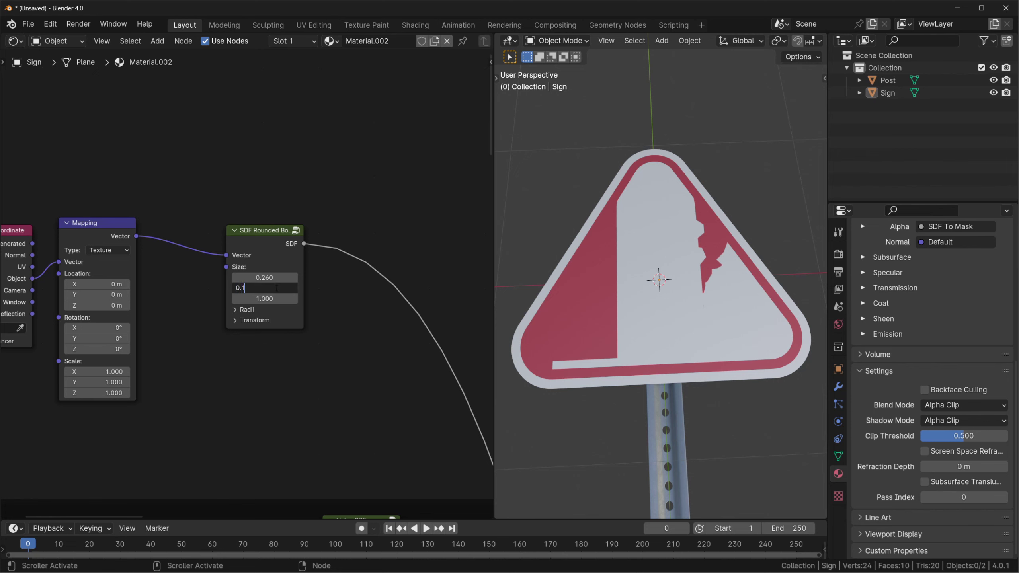
pyautogui.press('Return')
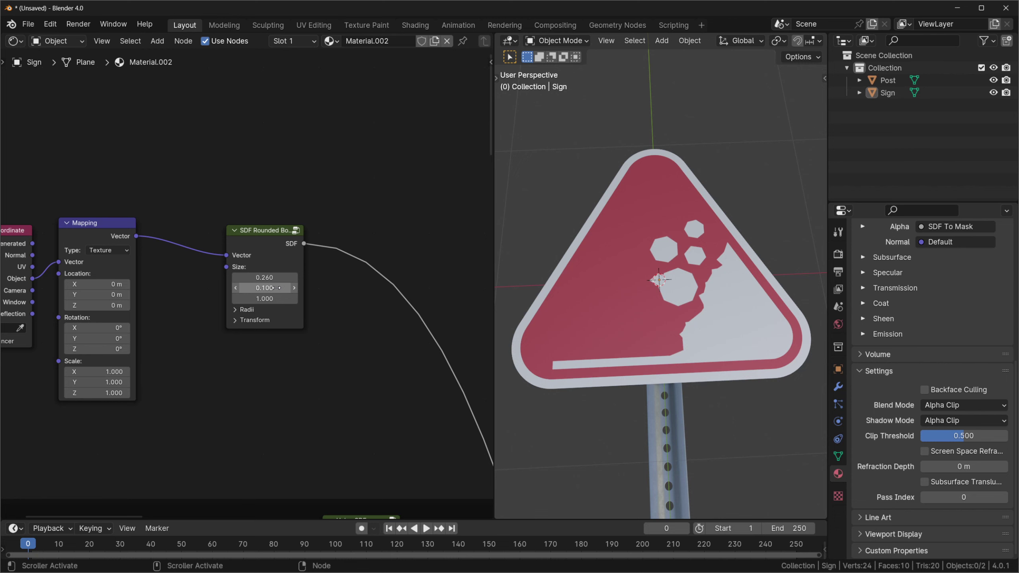
# Step: Set the rounded box's Radius 1 and 2 to 0.08 and Radius 3 and 4 to 0.05
pyautogui.click(247, 309)
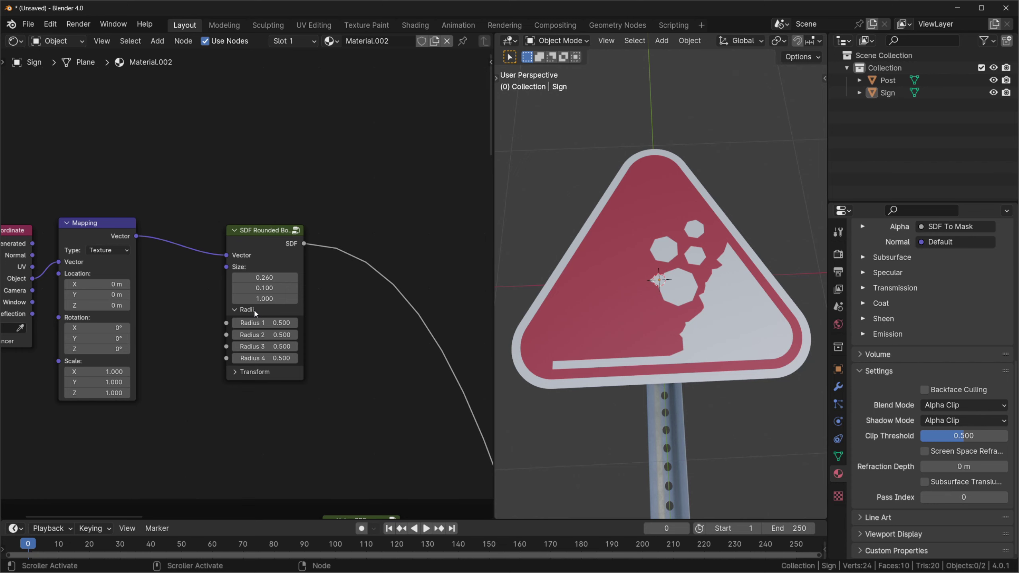
pyautogui.moveTo(281, 323); pyautogui.dragTo(283, 358)
pyautogui.write('0.08')
pyautogui.press('Return')
pyautogui.press('Return')
pyautogui.write('0.05')
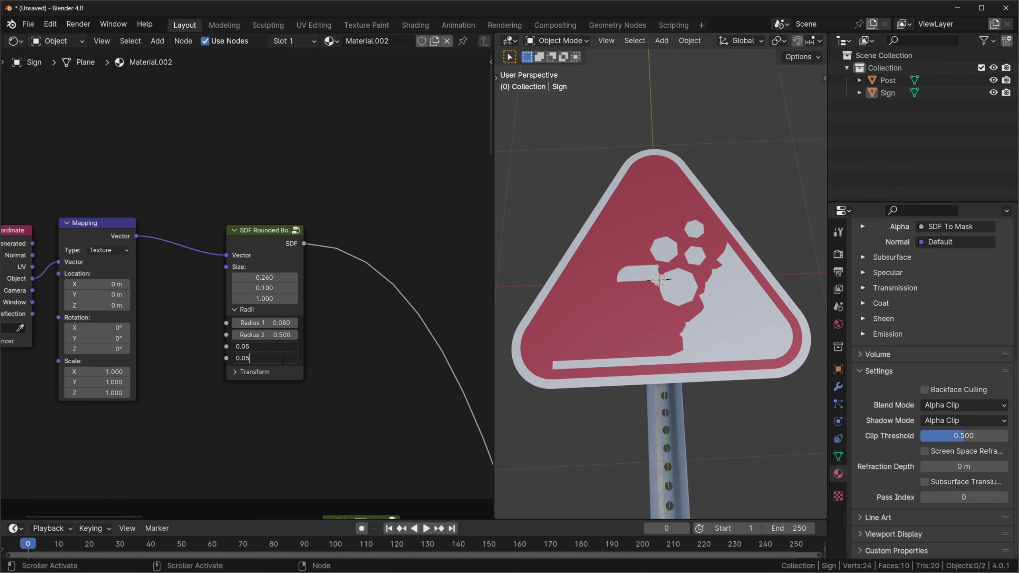
pyautogui.press('Return')
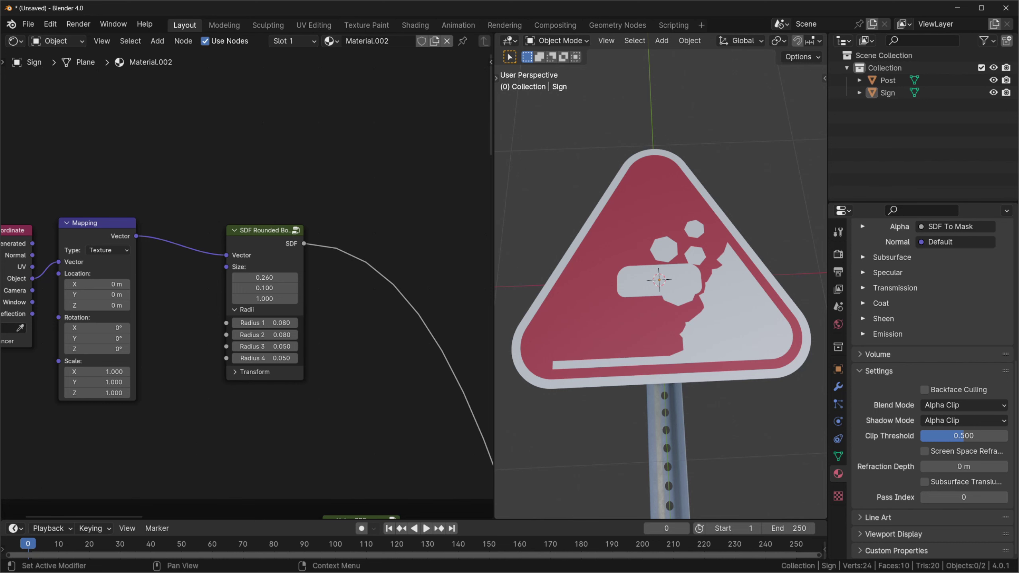
# Step: Set the location of the rounded box's Mapping node to X -0.34 m and Y -0.27 m
pyautogui.moveTo(126, 352); pyautogui.dragTo(206, 338, button='middle')
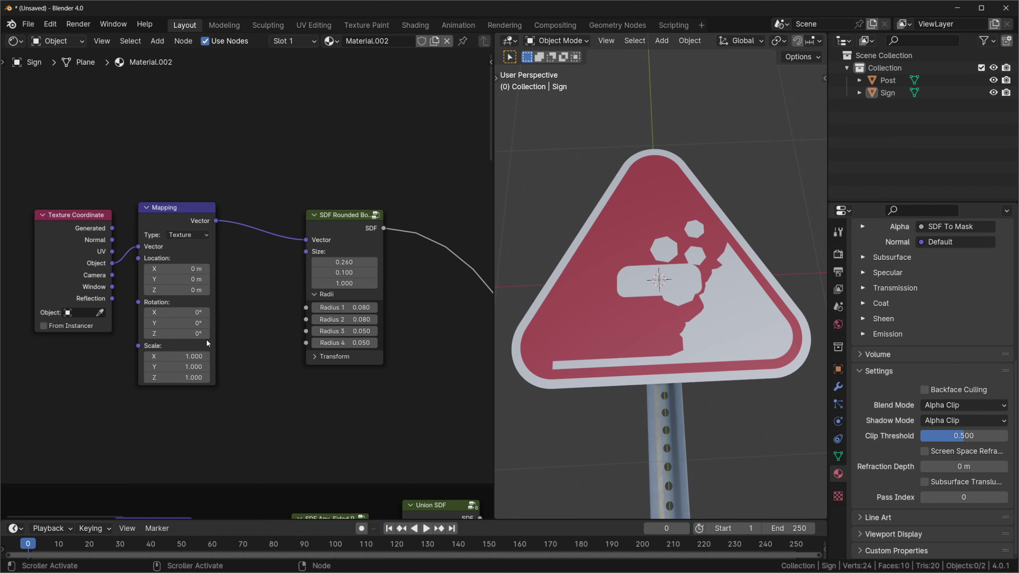
pyautogui.click(190, 268)
pyautogui.write('-0')
pyautogui.write('.')
pyautogui.write('34')
pyautogui.press('Return')
pyautogui.click(182, 279)
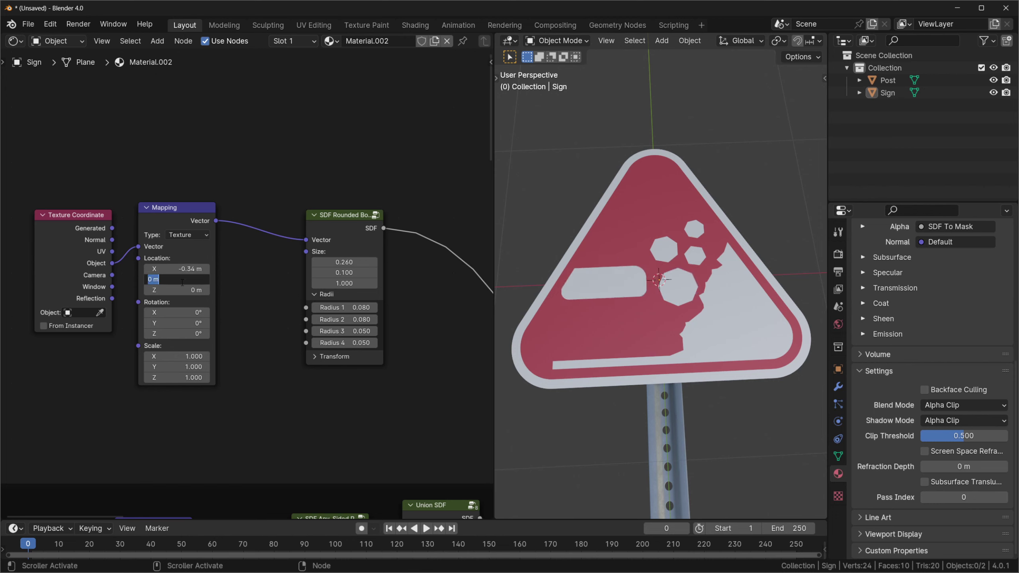
pyautogui.write('-0.27')
pyautogui.press('Return')
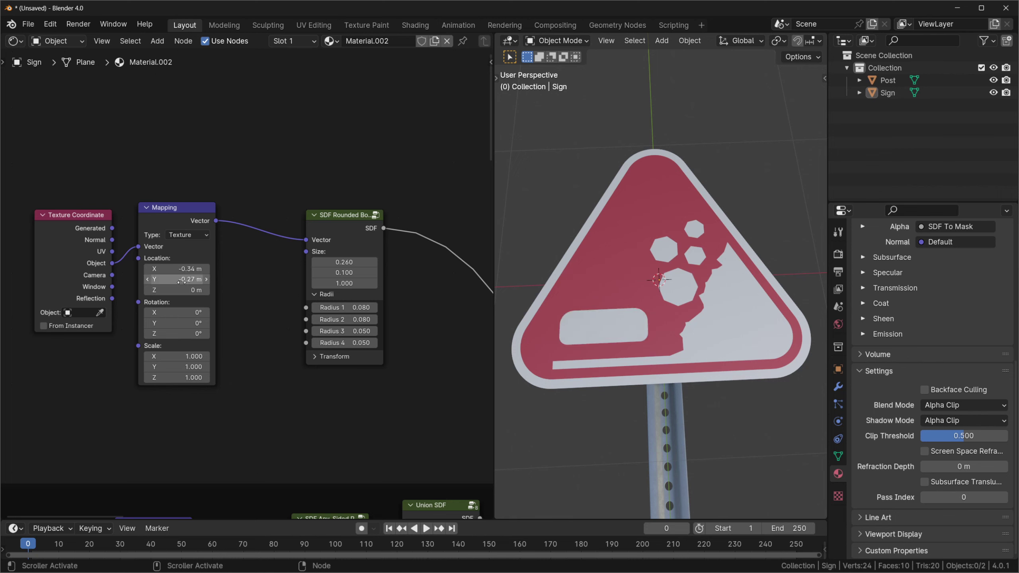
# Step: Set the X scale of the rounded box's Mapping node to 0.95
pyautogui.click(184, 356)
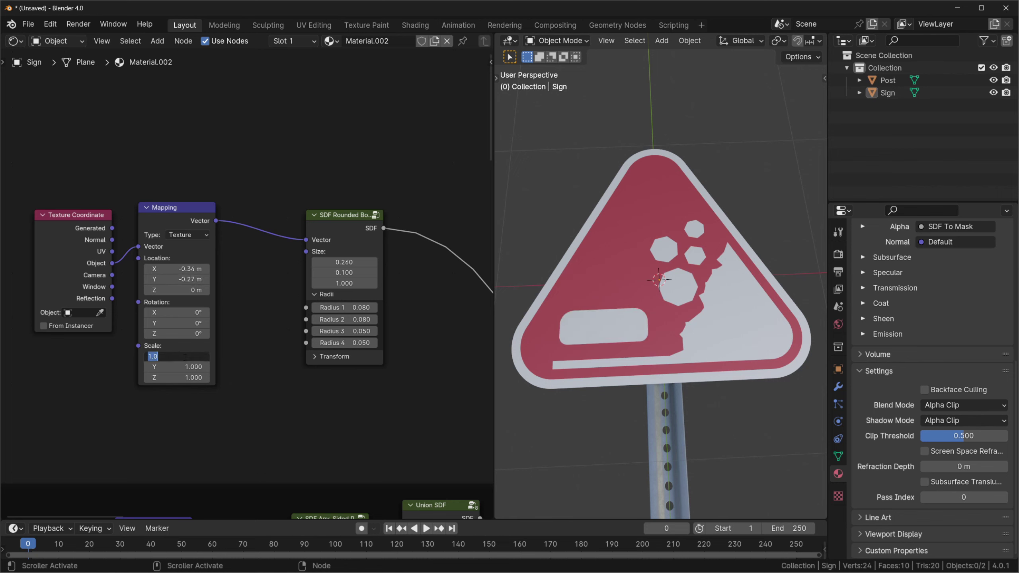
pyautogui.write('0.95')
pyautogui.press('Return')
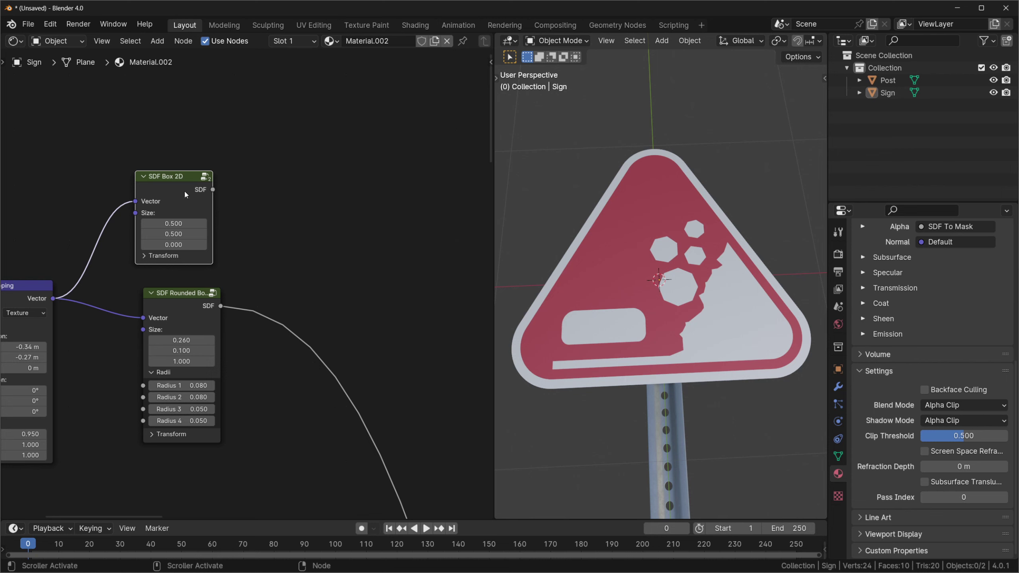
# Step: Add a Subtract math node to the SDF Box 2D's output and set its subtracted value to 0.04
pyautogui.moveTo(212, 189); pyautogui.dragTo(240, 189)
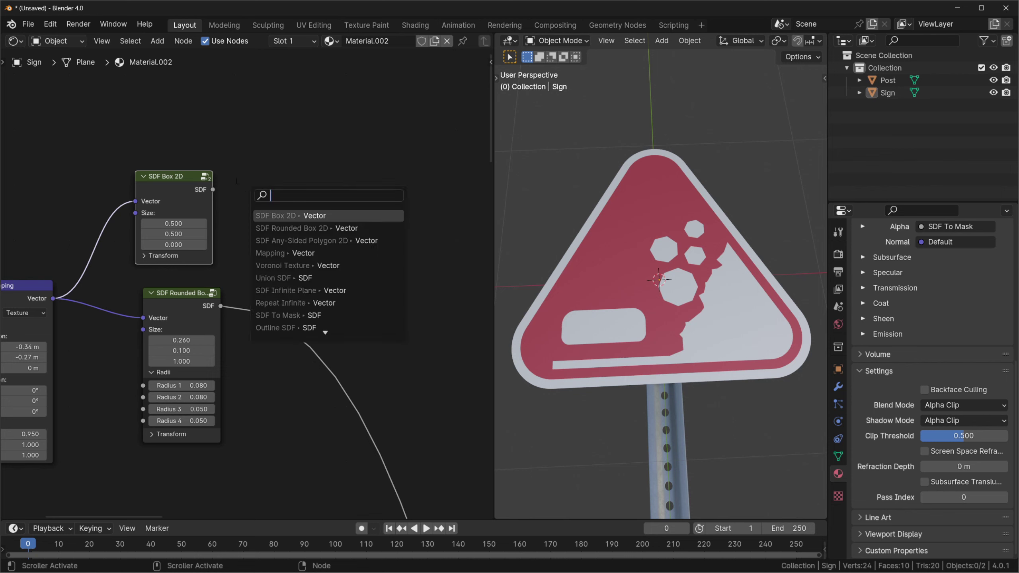
pyautogui.write('subtra')
pyautogui.press('Return')
pyautogui.click(236, 183)
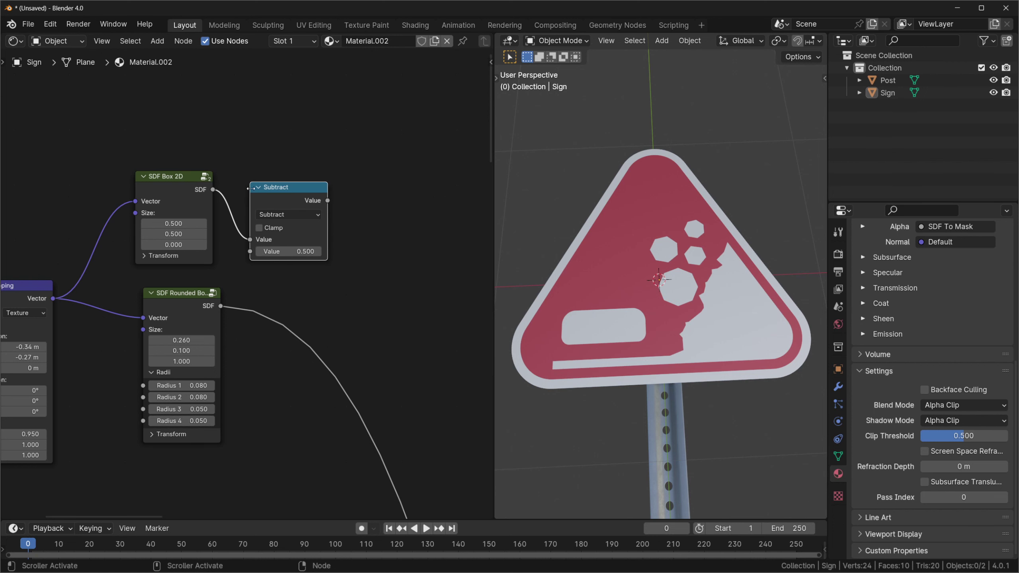
pyautogui.doubleClick(307, 251)
pyautogui.write('0.04')
pyautogui.press('Return')
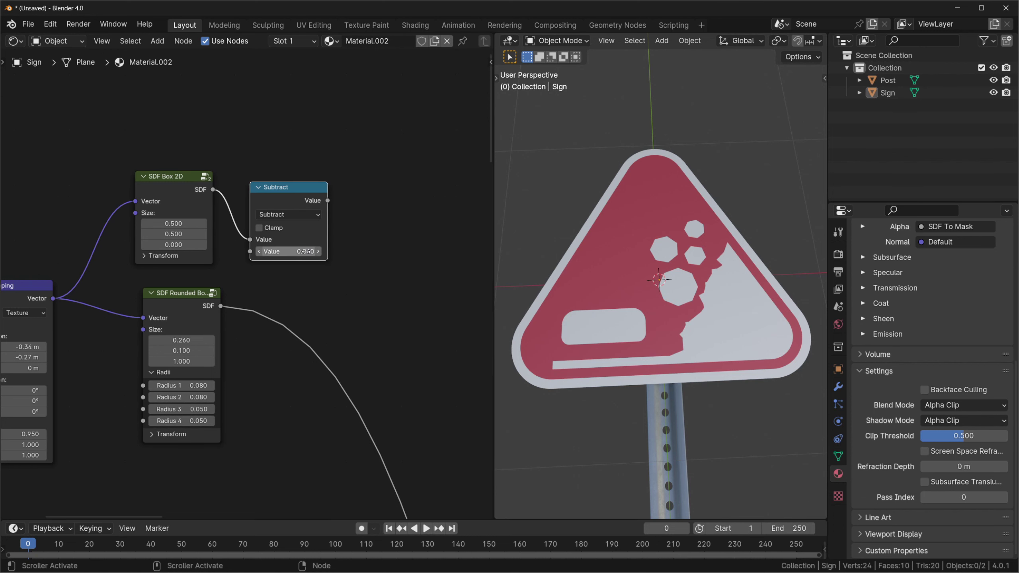
# Step: Combine the Subtract result with the rounded box's SDF through a Union SDF node placed on the rounded box's outgoing link
pyautogui.moveTo(327, 200); pyautogui.dragTo(337, 258)
pyautogui.write('union')
pyautogui.press('Return')
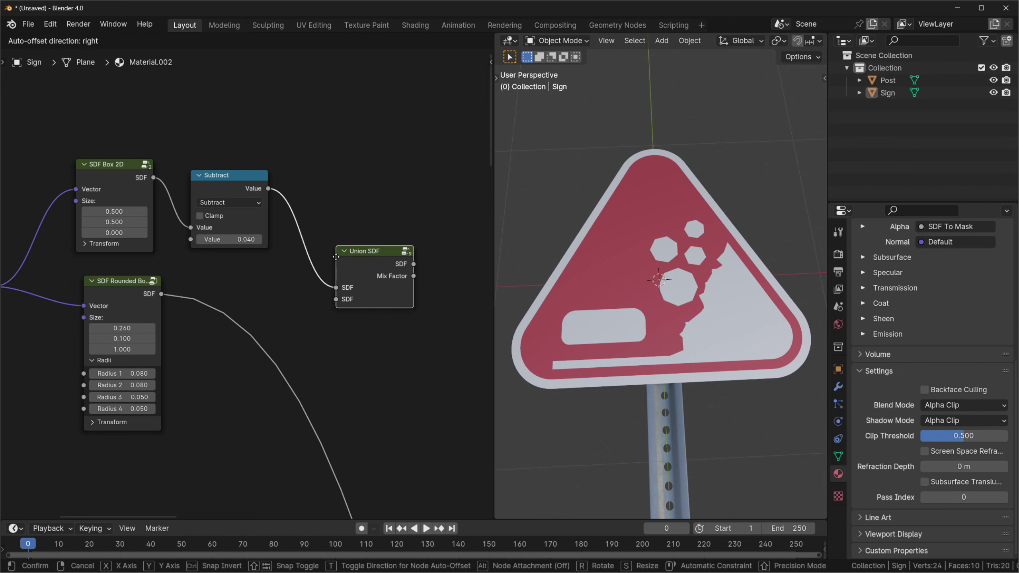
pyautogui.click(342, 345)
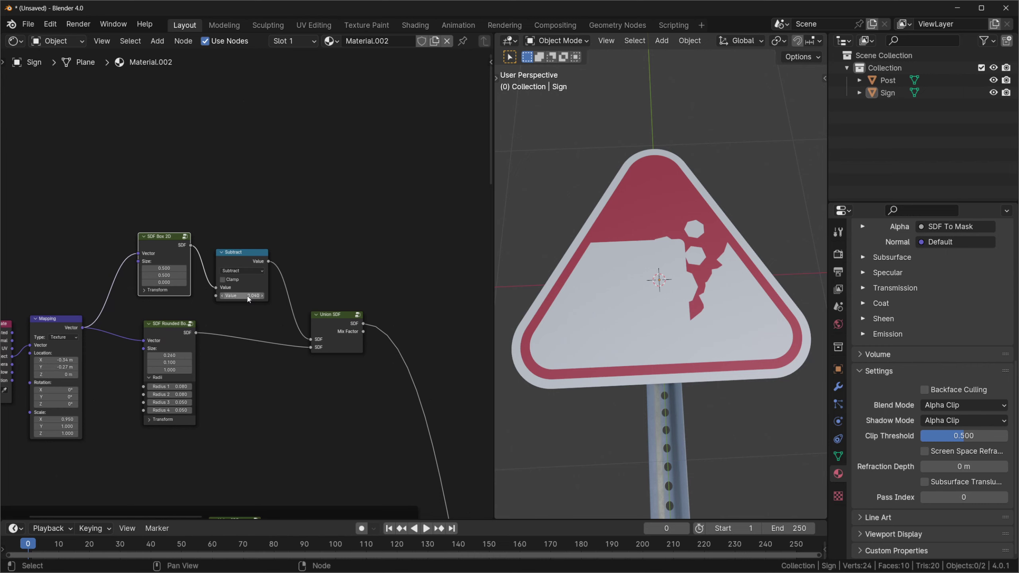
# Step: Set the SDF Box 2D's size to 0.015 in X and 0.02 in Y
pyautogui.click(164, 268)
pyautogui.write('0.015')
pyautogui.press('Return')
pyautogui.click(164, 275)
pyautogui.write('0.02')
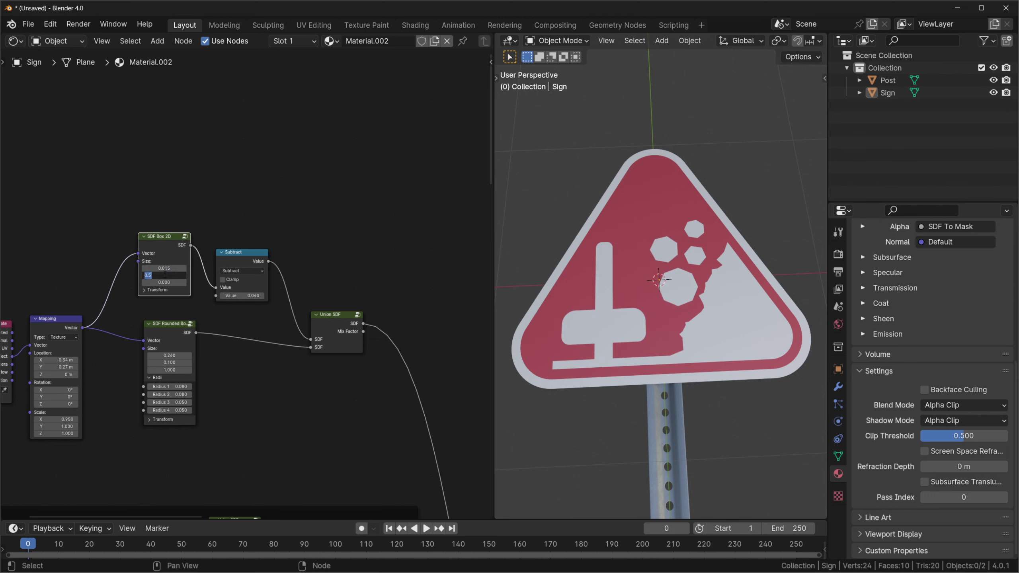
pyautogui.press('Return')
# Step: Set the SDF Box 2D's transform location to X 0.14 m and Y -0.11 m
pyautogui.scroll(2, 160, 280)
pyautogui.click(120, 262)
pyautogui.click(144, 286)
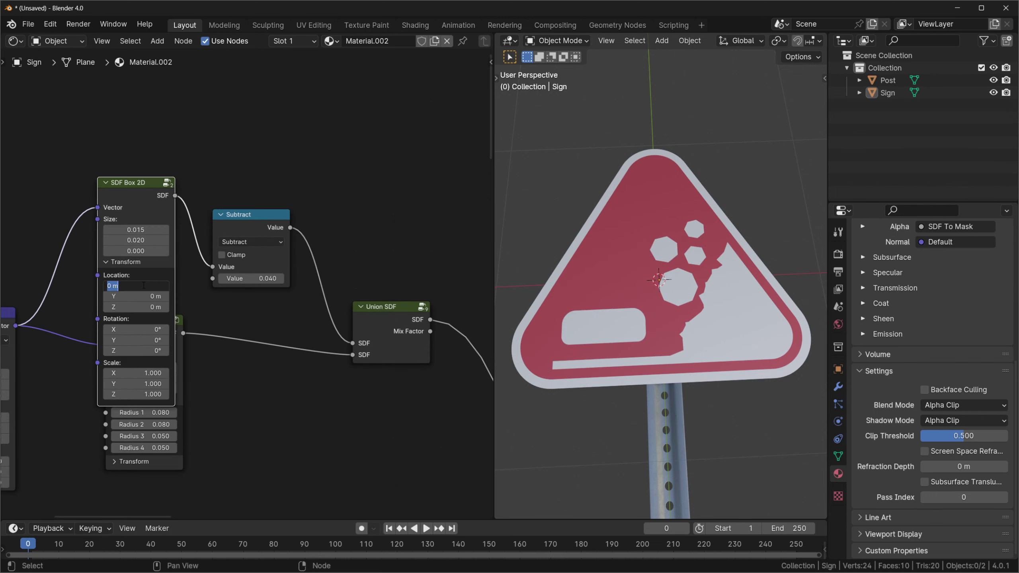
pyautogui.write('0.014')
pyautogui.press('Return')
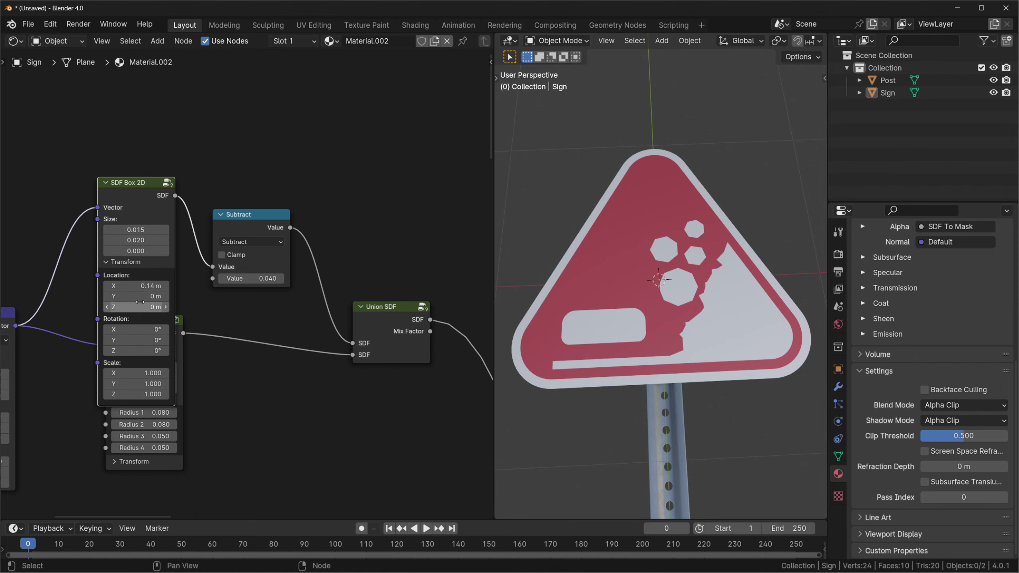
pyautogui.click(131, 297)
pyautogui.write('-0.11')
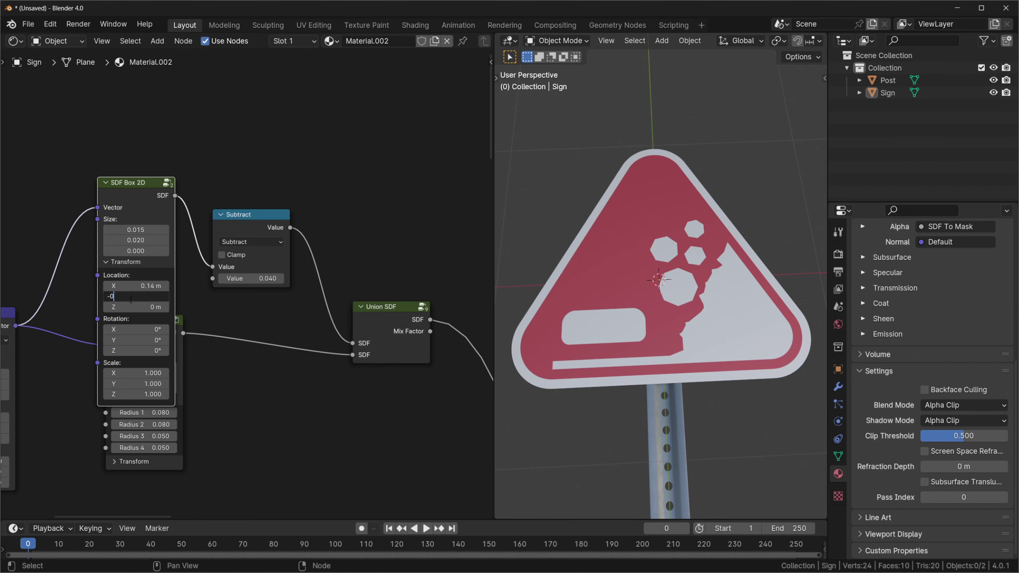
pyautogui.press('Return')
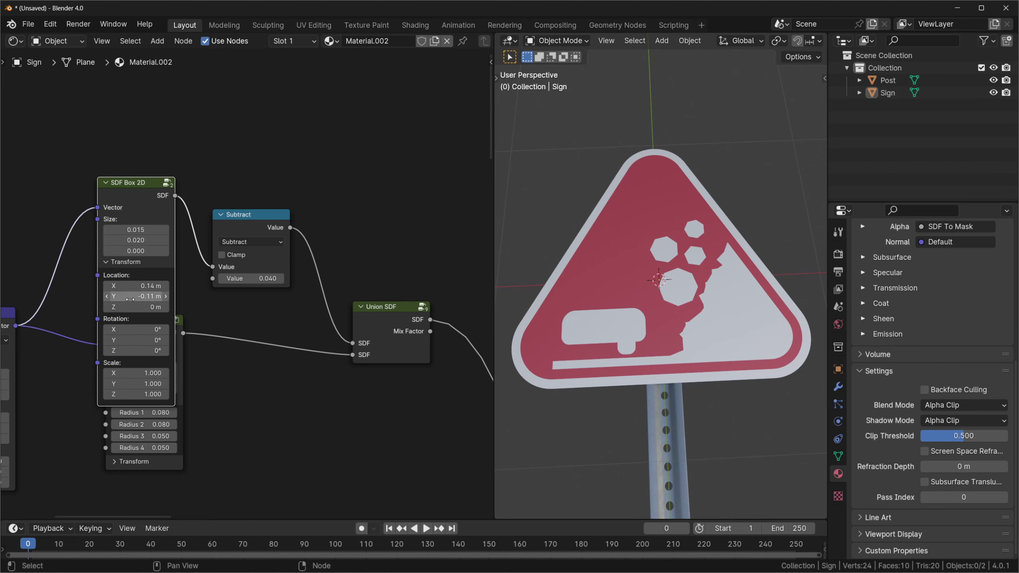
pyautogui.moveTo(35, 173); pyautogui.dragTo(150, 196, button='middle')
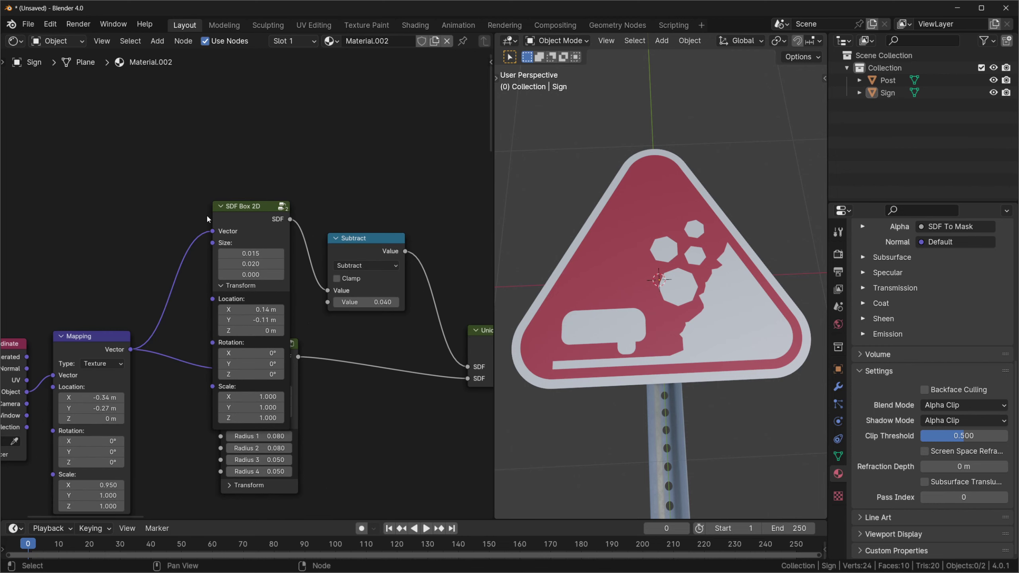
pyautogui.click(240, 286)
# Step: Insert a Mirror Axis node between the Mapping node and the SDF Box 2D to mirror the wheel
pyautogui.hotkey('shift', 'a')
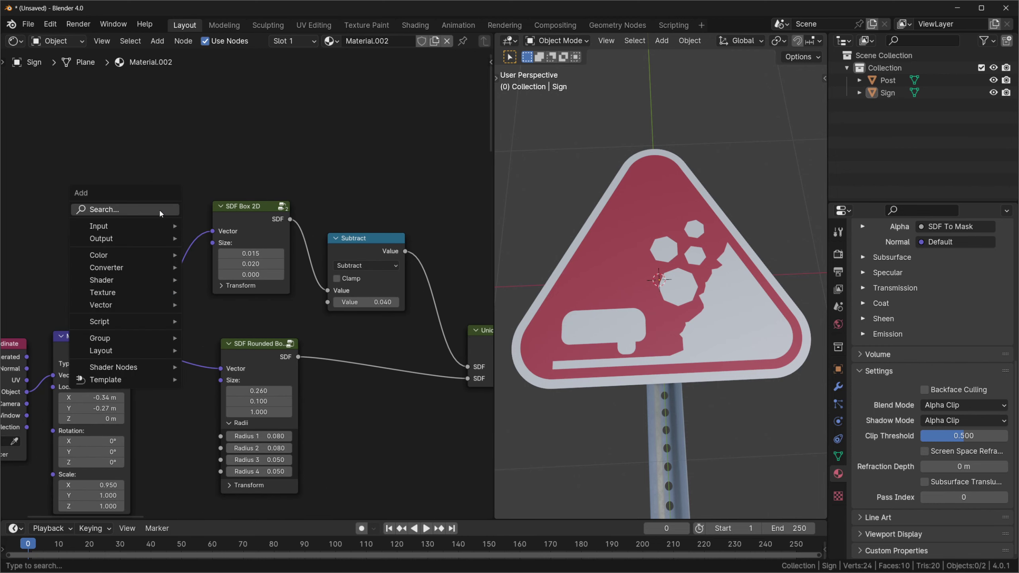
pyautogui.write('mirror')
pyautogui.press('Return')
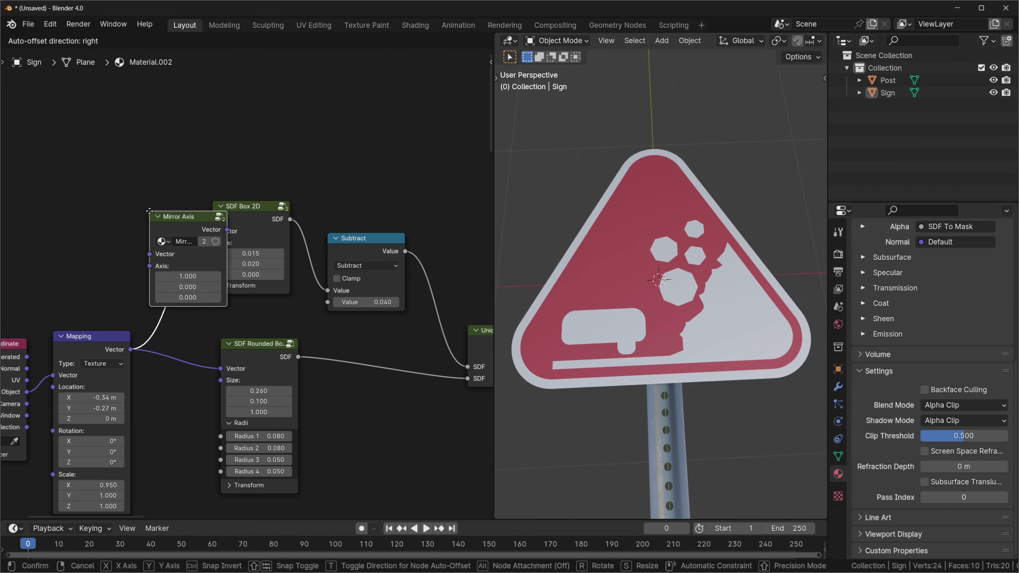
pyautogui.click(150, 212)
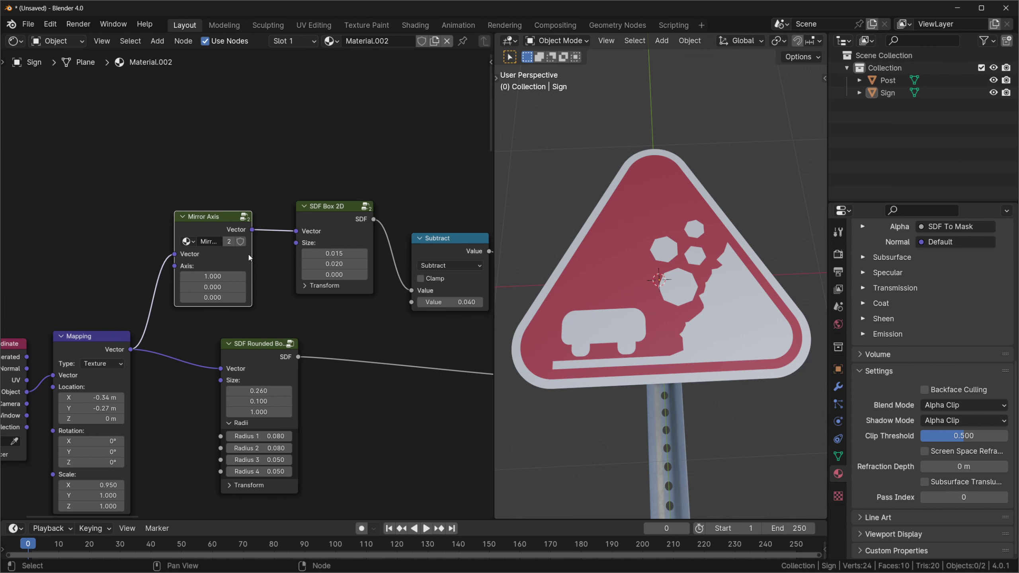
# Step: Add a reroute on the link from Mapping to Mirror Axis and branch it into a new SDF Trapezoid 2D node
pyautogui.scroll(-2, 325, 401)
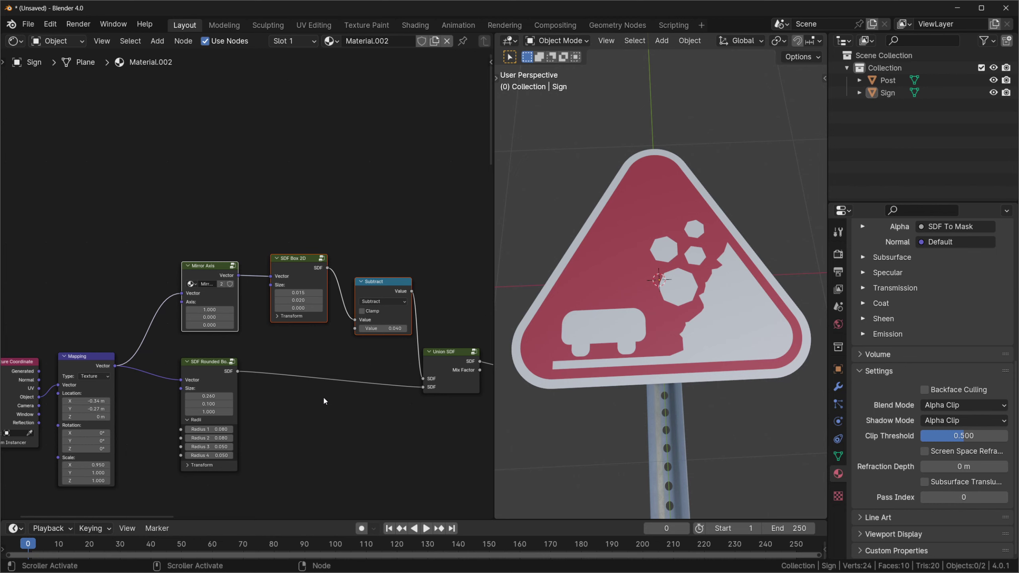
pyautogui.keyDown('shift'); pyautogui.moveTo(129, 288); pyautogui.dragTo(176, 355, button='right'); pyautogui.keyUp('shift')
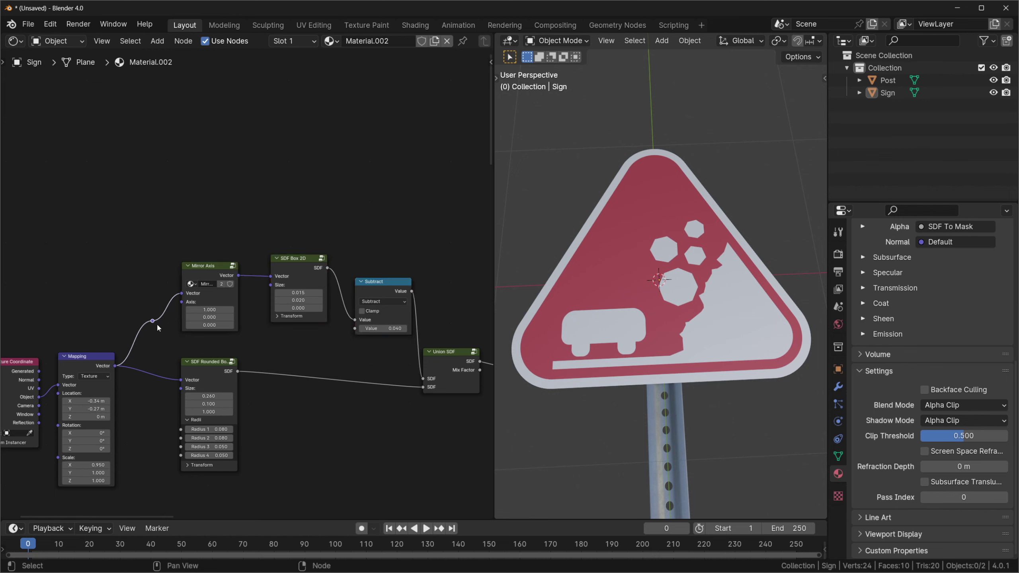
pyautogui.moveTo(152, 322); pyautogui.dragTo(224, 179)
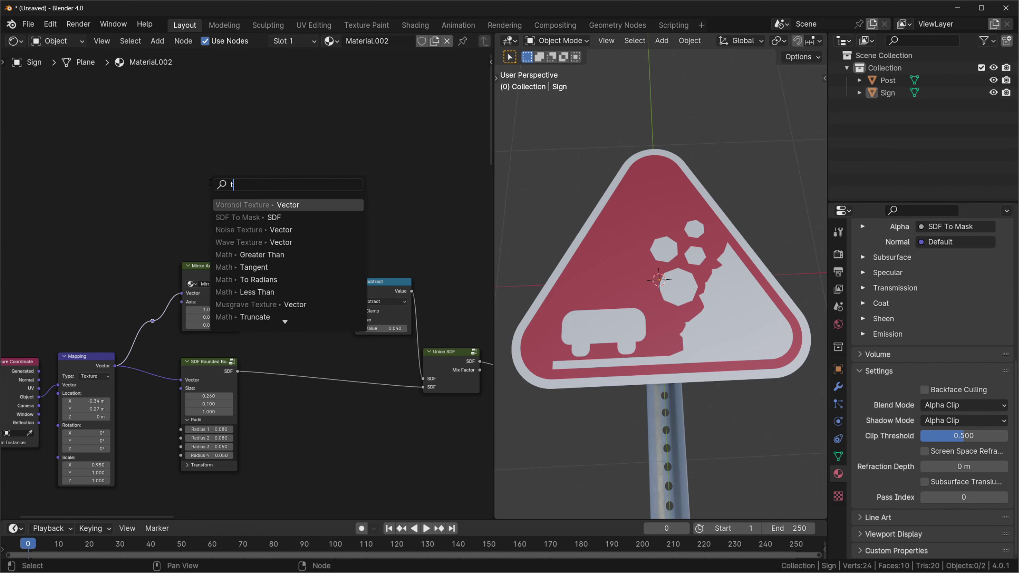
pyautogui.write('trape')
pyautogui.press('Return')
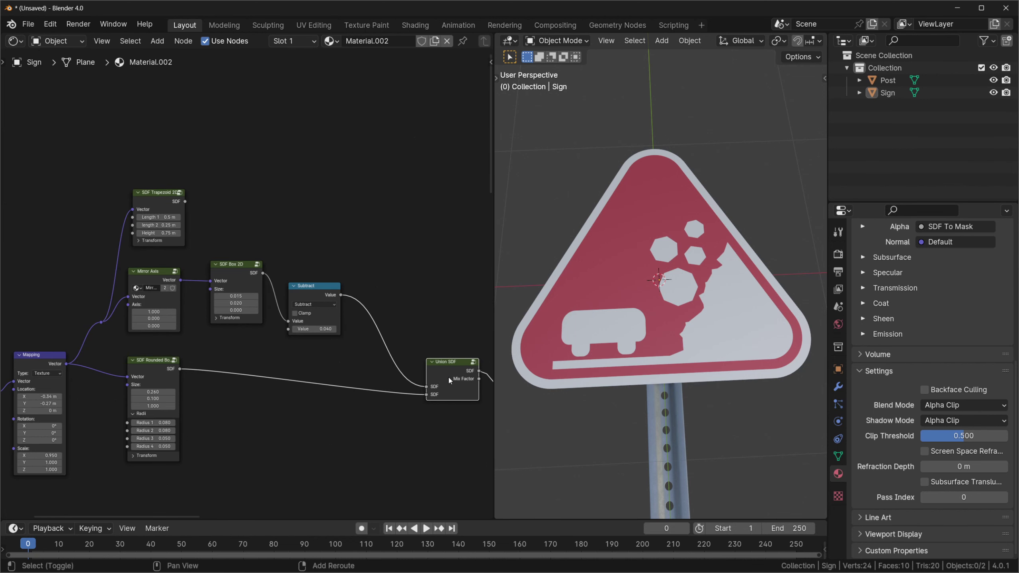
# Step: Merge the trapezoid's SDF with the wheels' Subtract result through an additional Union SDF node
pyautogui.click(393, 323)
pyautogui.moveTo(185, 201); pyautogui.dragTo(372, 319)
pyautogui.moveTo(272, 236); pyautogui.dragTo(312, 262, button='middle')
pyautogui.scroll(1, 312, 262)
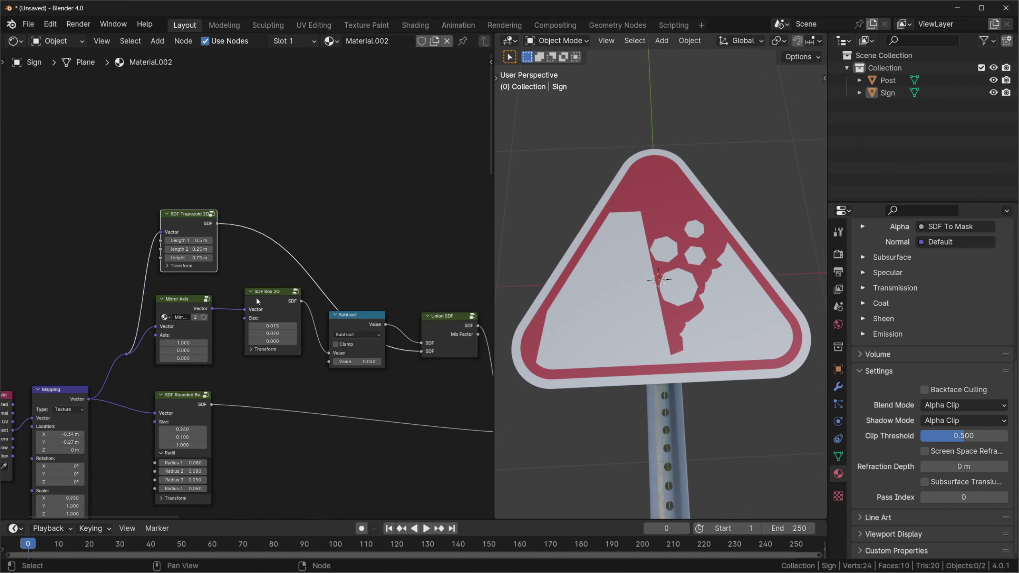
# Step: Set the SDF Trapezoid 2D's Length 1 to 0.16 m, Length 2 to 0.13 m and Height to 0.05 m
pyautogui.doubleClick(192, 241)
pyautogui.write('0.16')
pyautogui.press('Return')
pyautogui.doubleClick(191, 249)
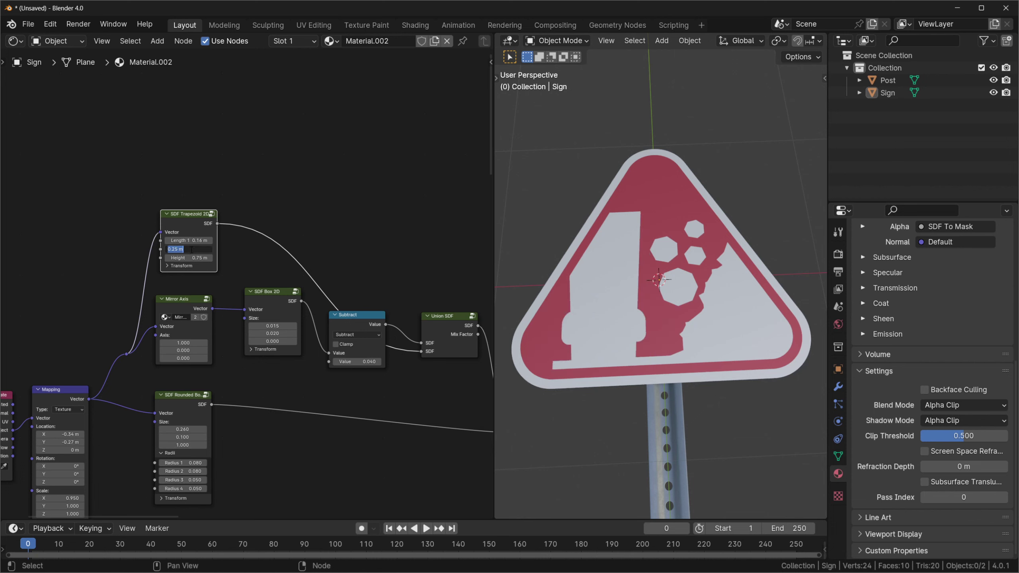
pyautogui.write('0.13')
pyautogui.press('Return')
pyautogui.doubleClick(197, 257)
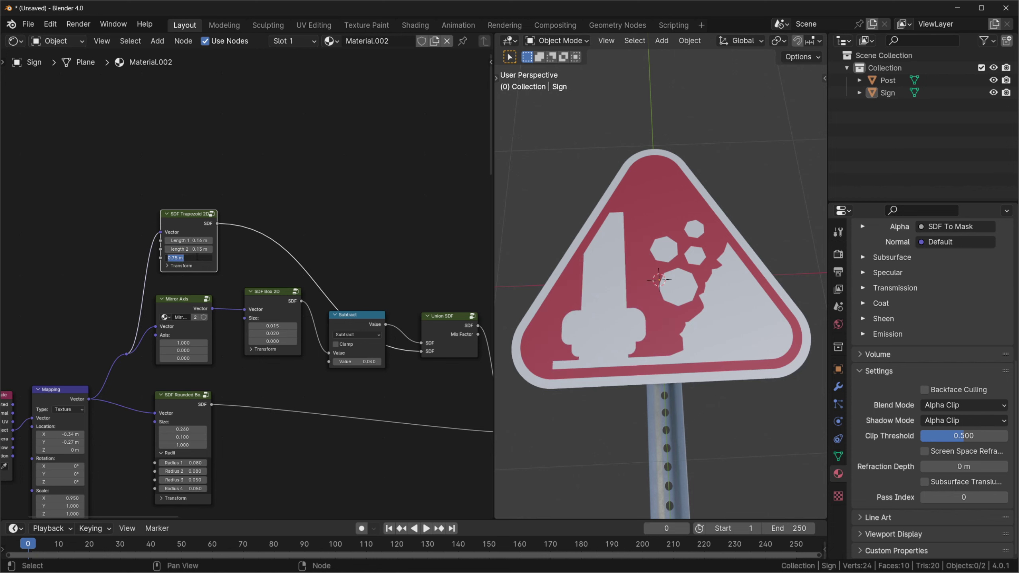
pyautogui.write('0.05')
pyautogui.press('Return')
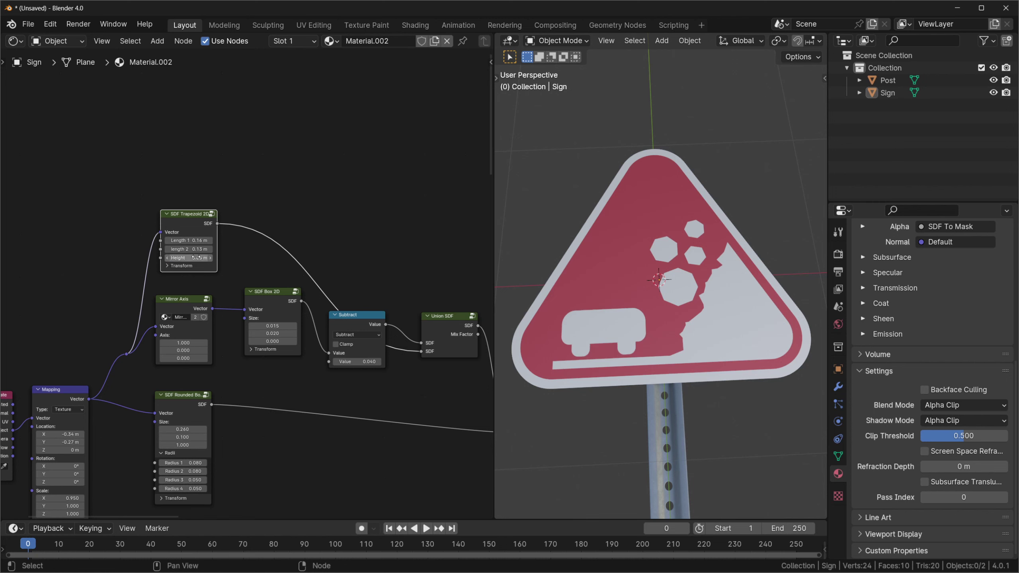
# Step: Raise the trapezoid's transform location along Y so it forms the roof above the car's rounded body
pyautogui.click(191, 266)
pyautogui.doubleClick(192, 290)
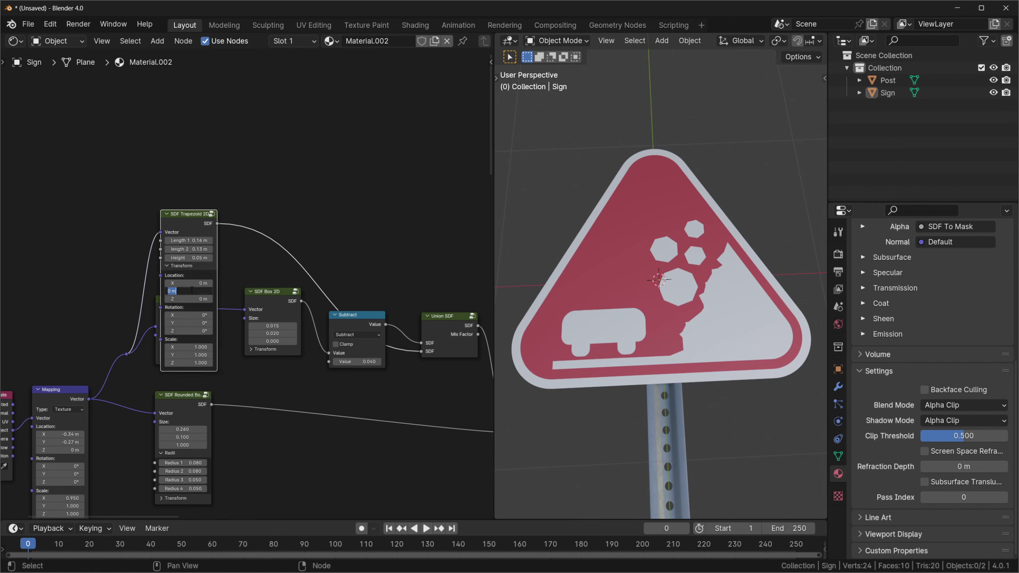
pyautogui.write('0.03')
pyautogui.press('Return')
pyautogui.click(181, 266)
# Step: Duplicate the Subtract node onto the trapezoid's outgoing link and set its subtracted value to 0.05
pyautogui.click(330, 321)
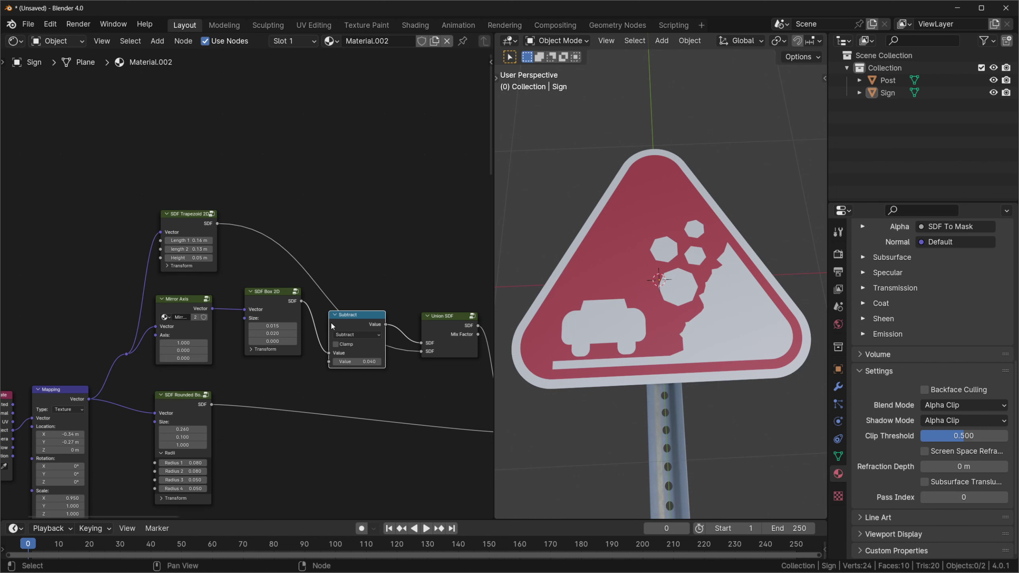
pyautogui.hotkey('shift', 'd')
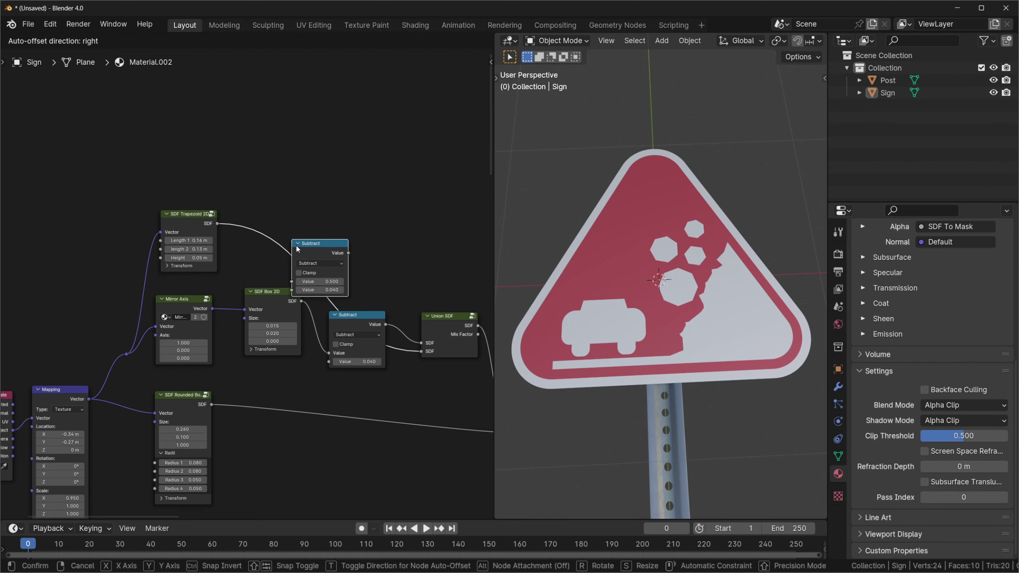
pyautogui.click(296, 245)
pyautogui.moveTo(296, 246); pyautogui.dragTo(276, 220)
pyautogui.doubleClick(314, 265)
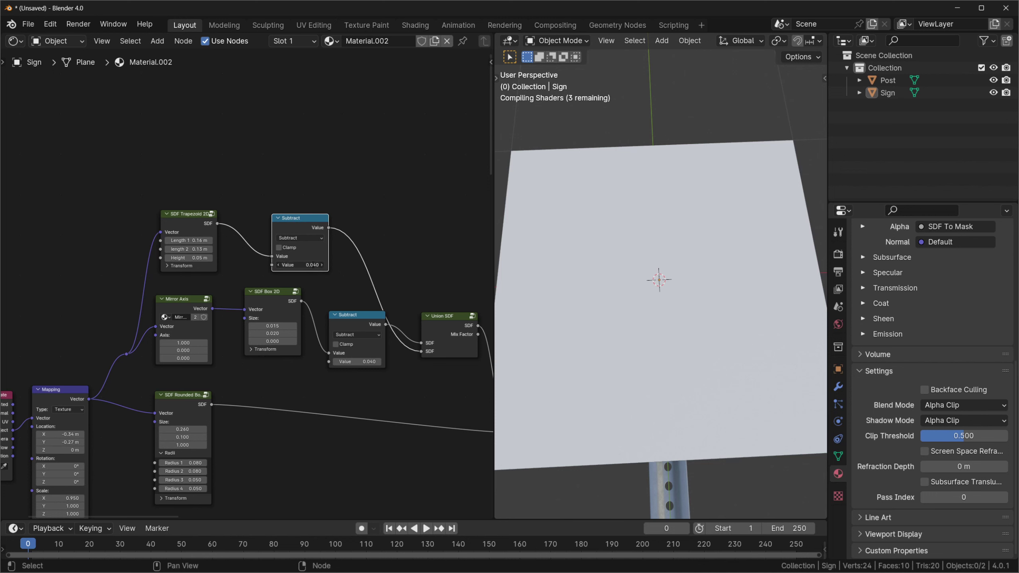
pyautogui.write('0.05')
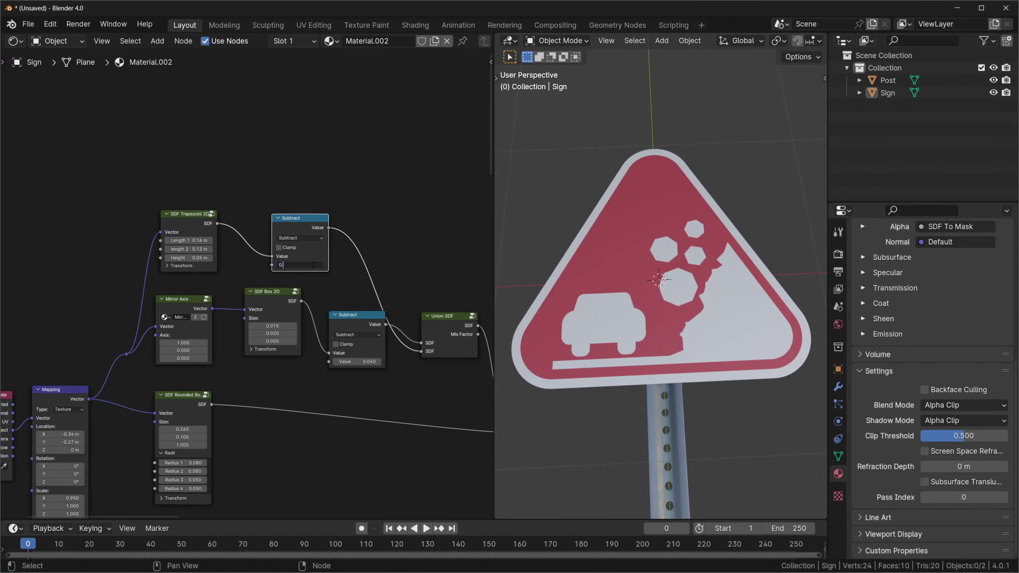
pyautogui.press('Return')
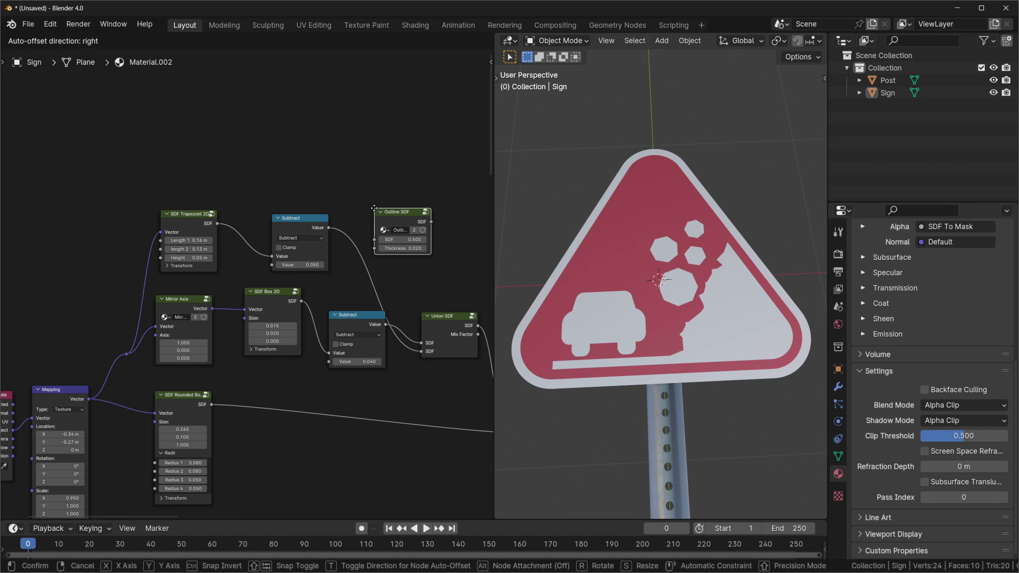
# Step: Insert an Outline SDF node after the trapezoid's Subtract node and set its thickness to 0.015
pyautogui.click(353, 238)
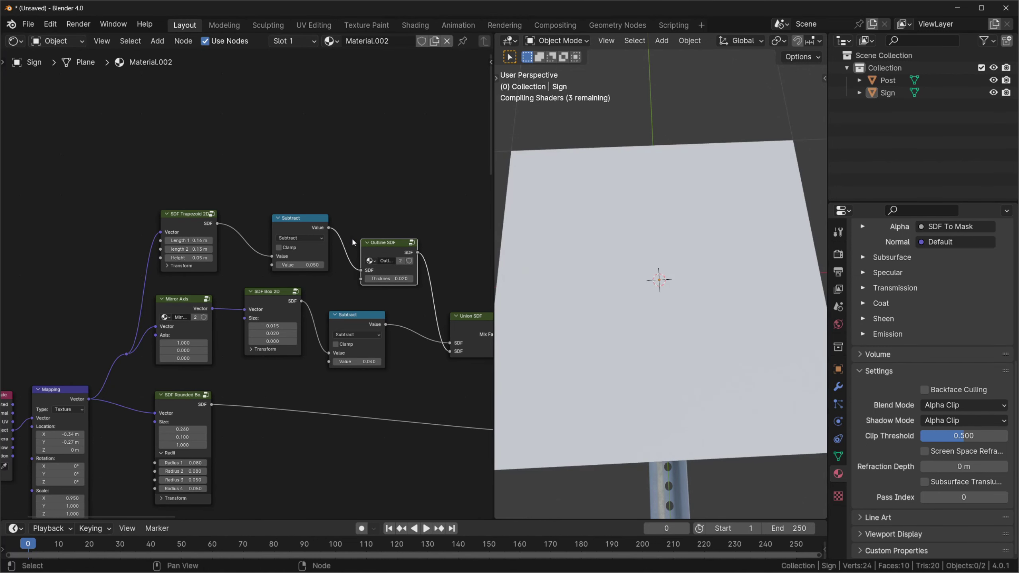
pyautogui.doubleClick(389, 279)
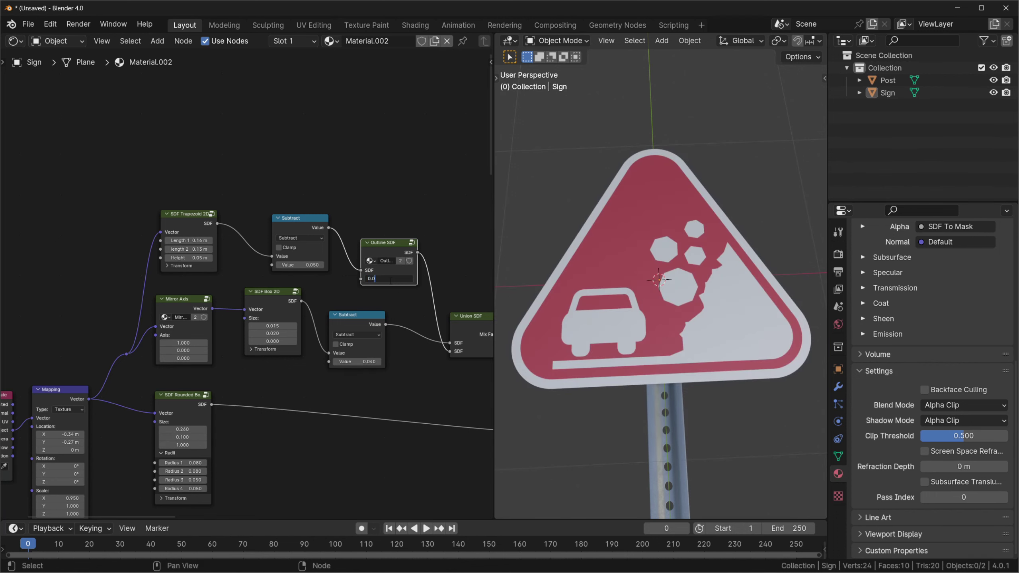
pyautogui.write('0.015')
pyautogui.press('Return')
# Step: Add a Wave Texture node driven by the Object output of a Texture Coordinate node and preview it on the sign
pyautogui.press('Home')
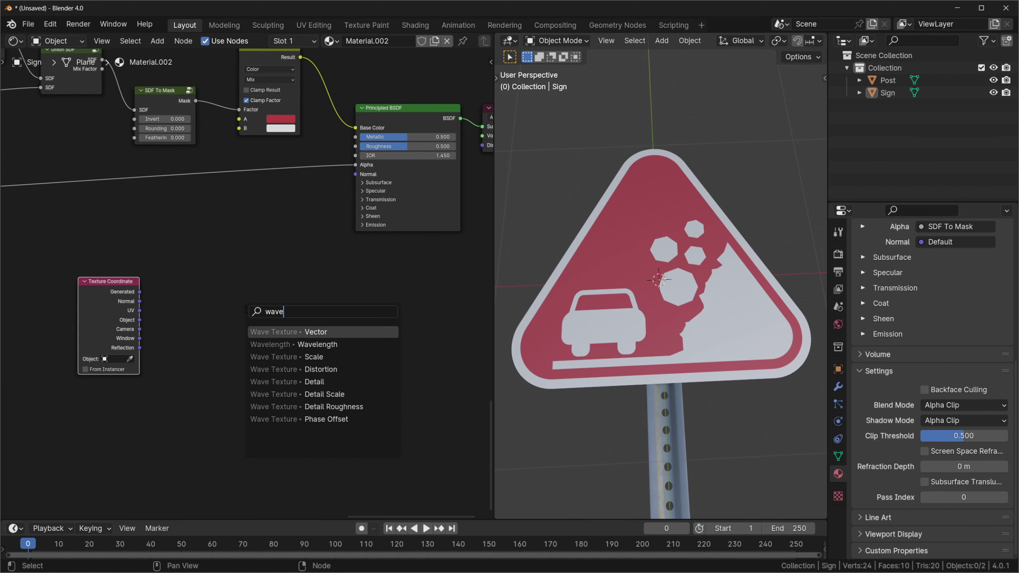
pyautogui.press('Return')
pyautogui.click(218, 297)
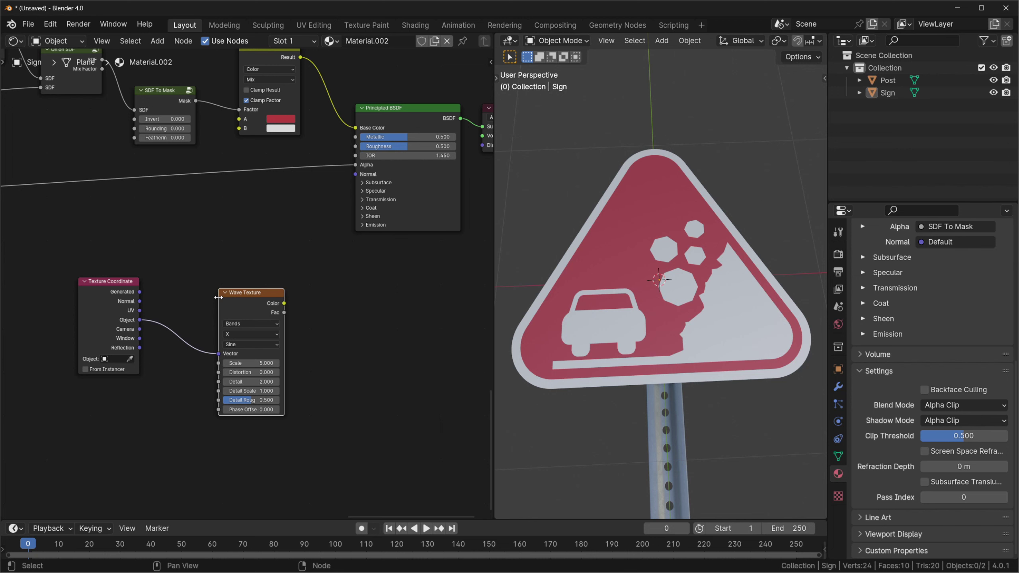
pyautogui.keyDown('ctrl'); pyautogui.keyDown('shift'); pyautogui.click(219, 298); pyautogui.keyUp('shift'); pyautogui.keyUp('ctrl')
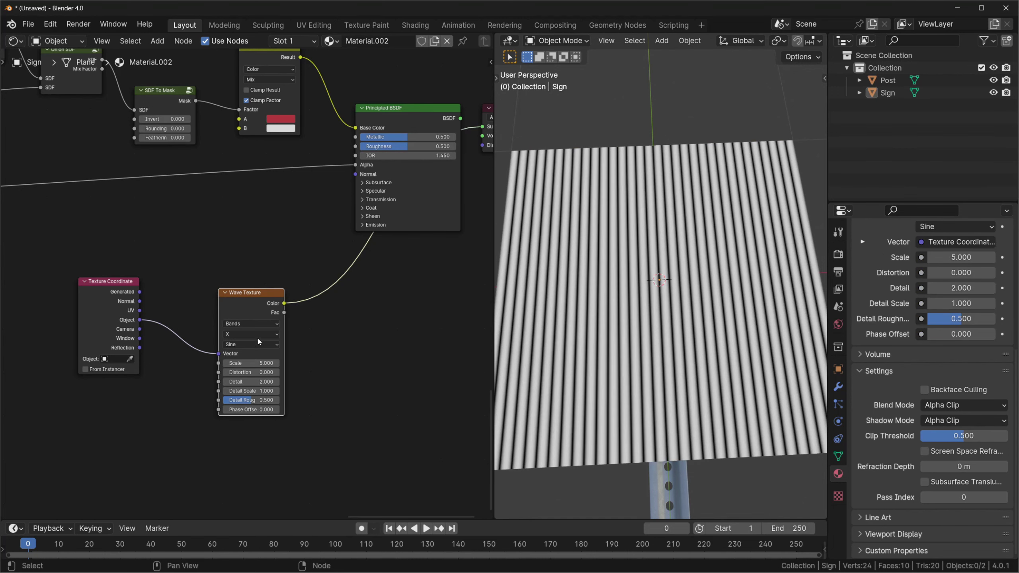
# Step: Set the Wave Texture's bands direction to Diagonal and its scale to 7
pyautogui.click(258, 335)
pyautogui.click(267, 372)
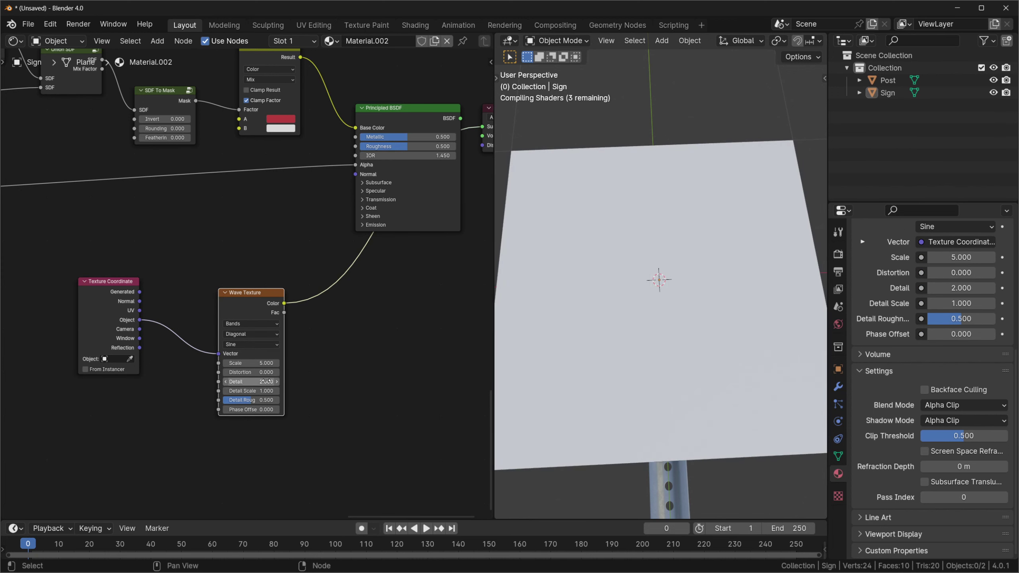
pyautogui.click(246, 361)
pyautogui.write('7')
pyautogui.press('Return')
# Step: Add a Noise Texture node driven by the Texture Coordinate's Object output and place it above the Wave Texture
pyautogui.moveTo(284, 313); pyautogui.dragTo(193, 261)
pyautogui.write('nois')
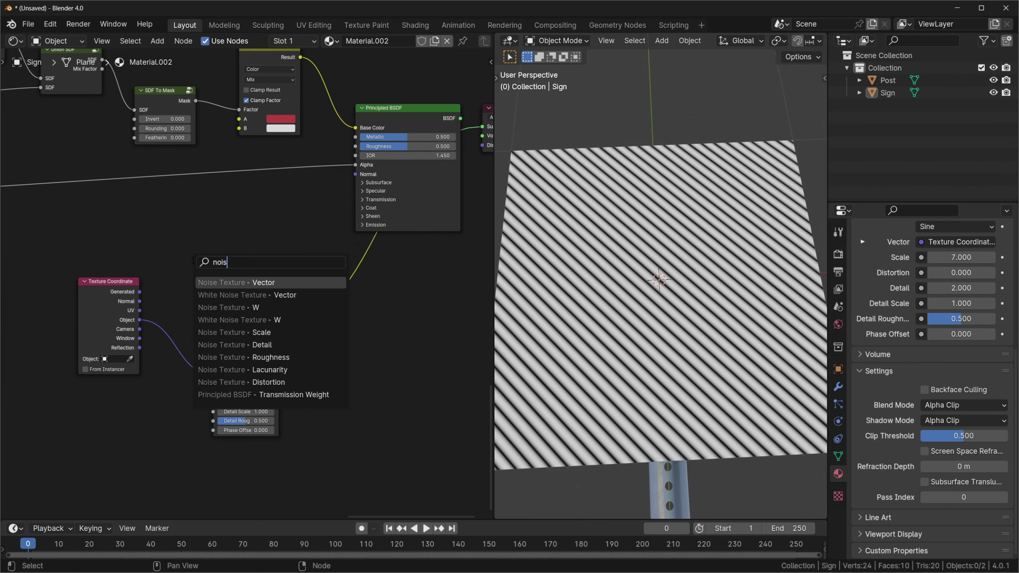
pyautogui.press('Return')
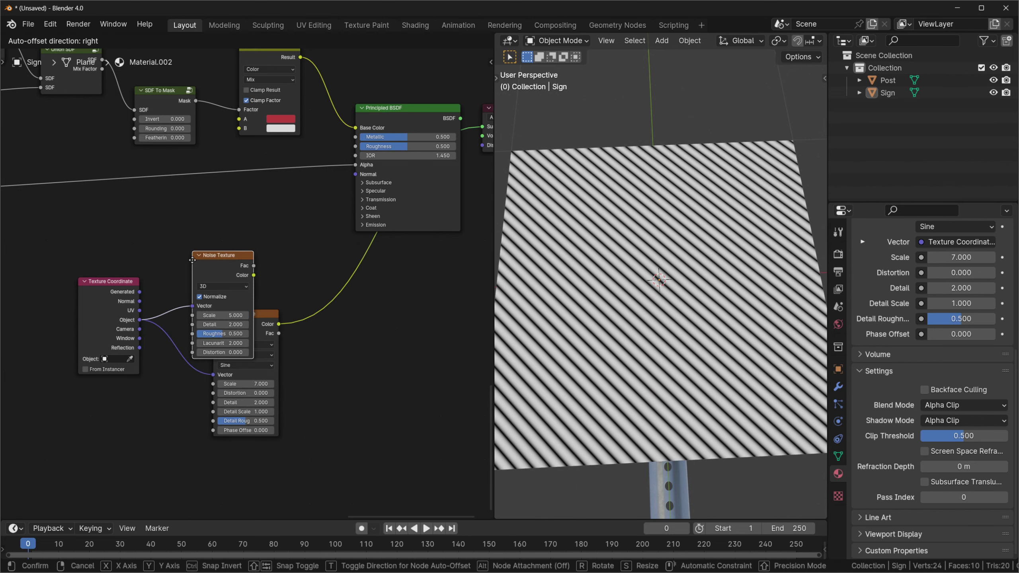
pyautogui.click(196, 222)
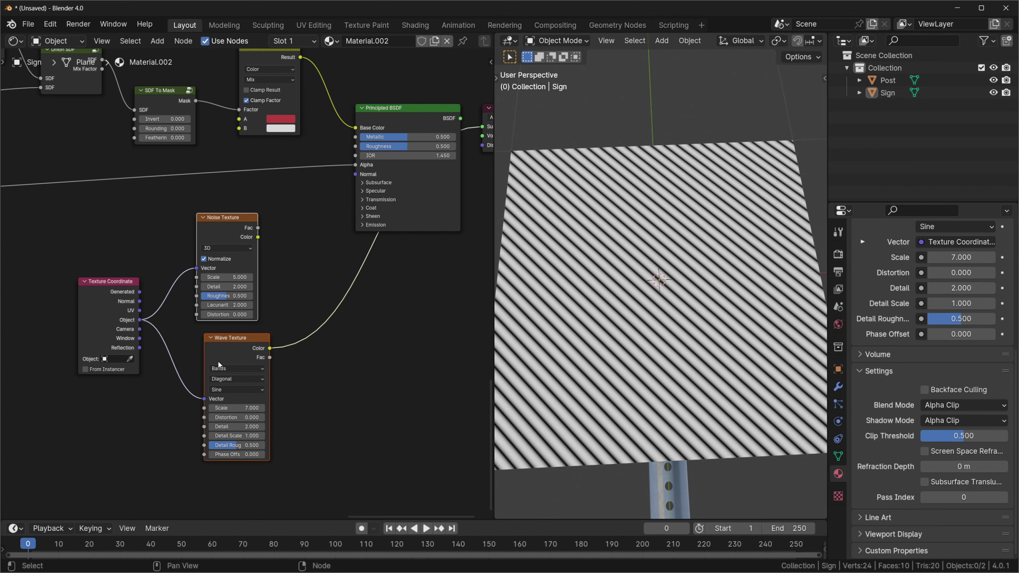
# Step: Set the Noise Texture's scale to 1 and detail to 0, and preview it on the sign
pyautogui.doubleClick(231, 276)
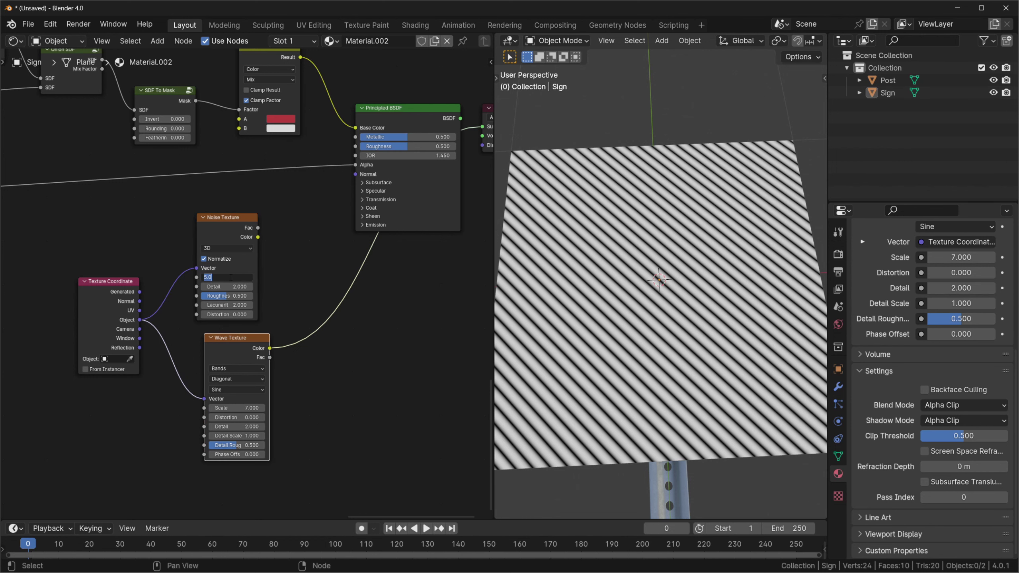
pyautogui.write('1')
pyautogui.press('Return')
pyautogui.keyDown('ctrl'); pyautogui.keyDown('shift'); pyautogui.click(226, 287); pyautogui.keyUp('shift'); pyautogui.keyUp('ctrl')
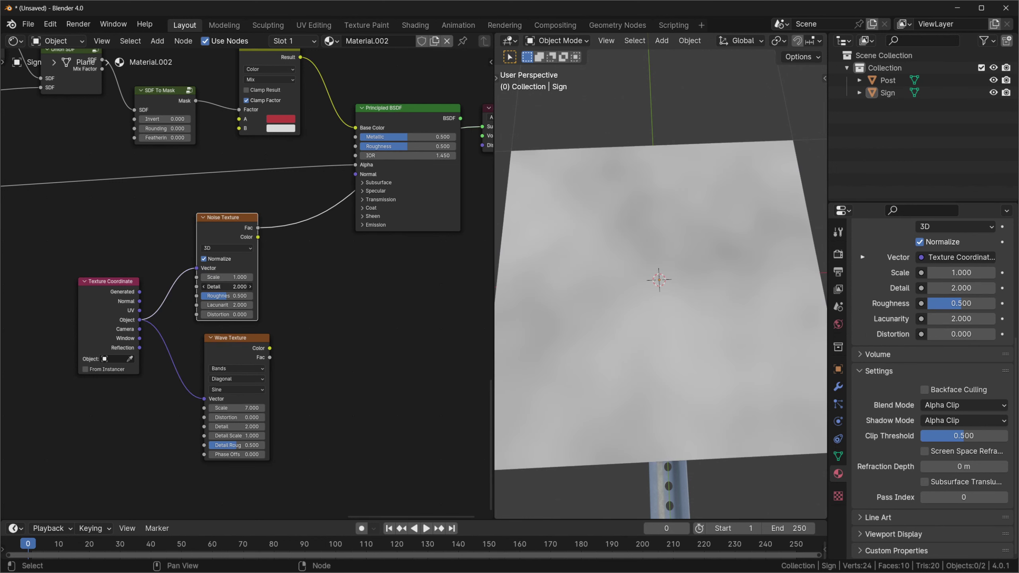
pyautogui.moveTo(227, 287); pyautogui.dragTo(241, 286)
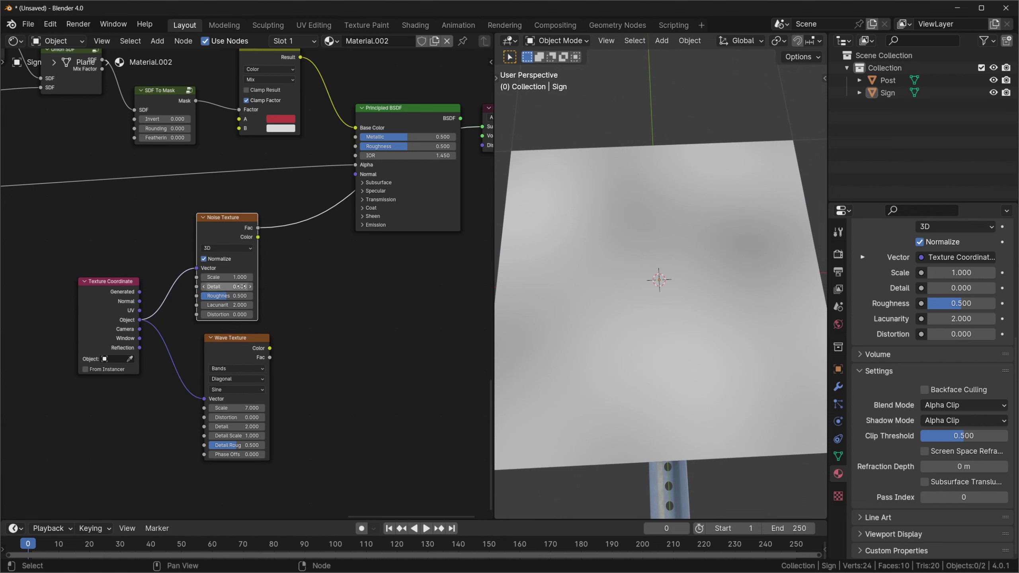
# Step: Combine the Noise Texture and Wave Texture Fac outputs in a Math node set to Add and preview the sum on the sign
pyautogui.press('ctrl+KP_Add')
pyautogui.press('g')
pyautogui.click(286, 338)
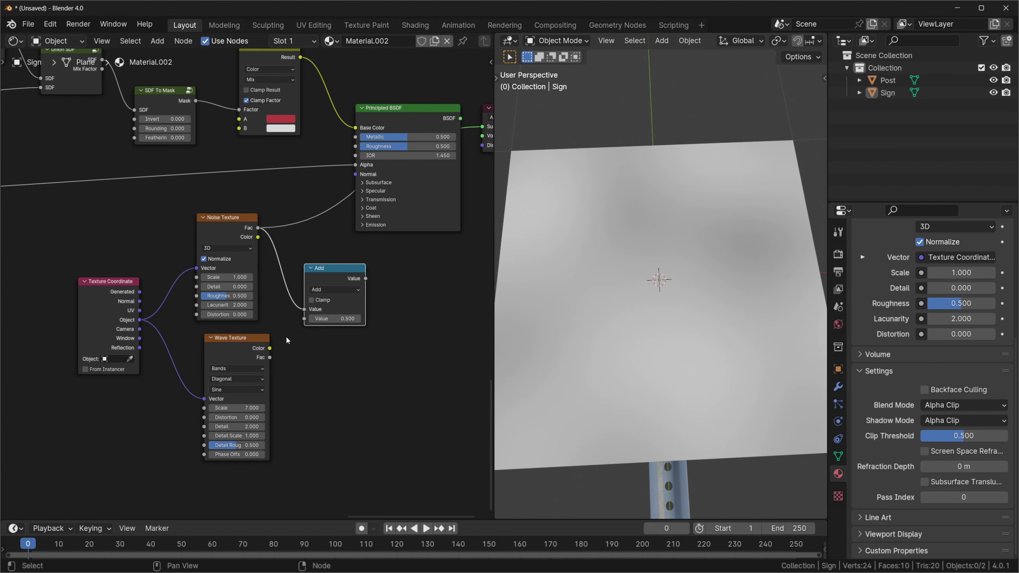
pyautogui.moveTo(270, 358); pyautogui.dragTo(308, 319)
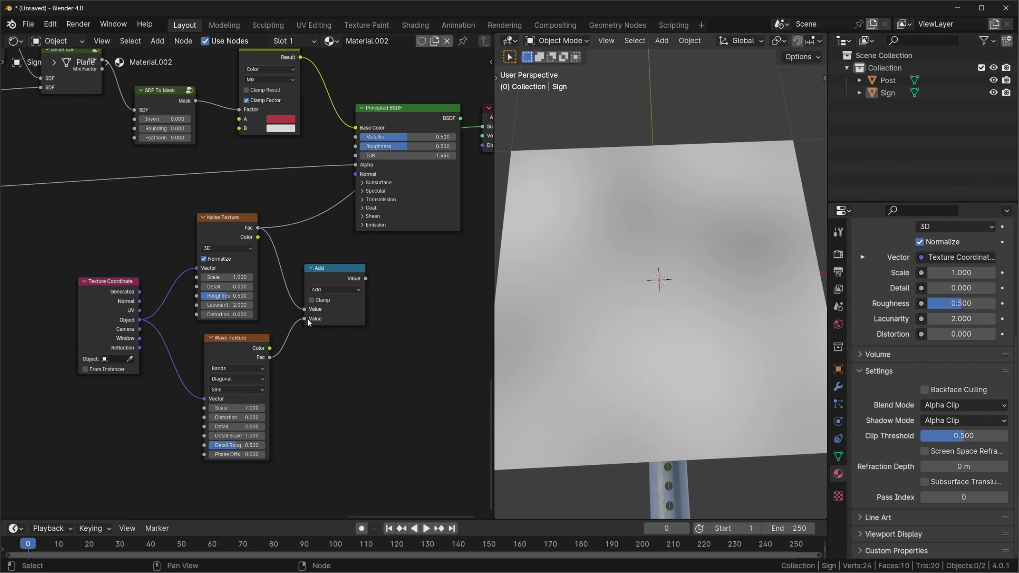
pyautogui.keyDown('ctrl'); pyautogui.keyDown('shift'); pyautogui.moveTo(338, 276); pyautogui.dragTo(341, 286); pyautogui.keyUp('shift'); pyautogui.keyUp('ctrl')
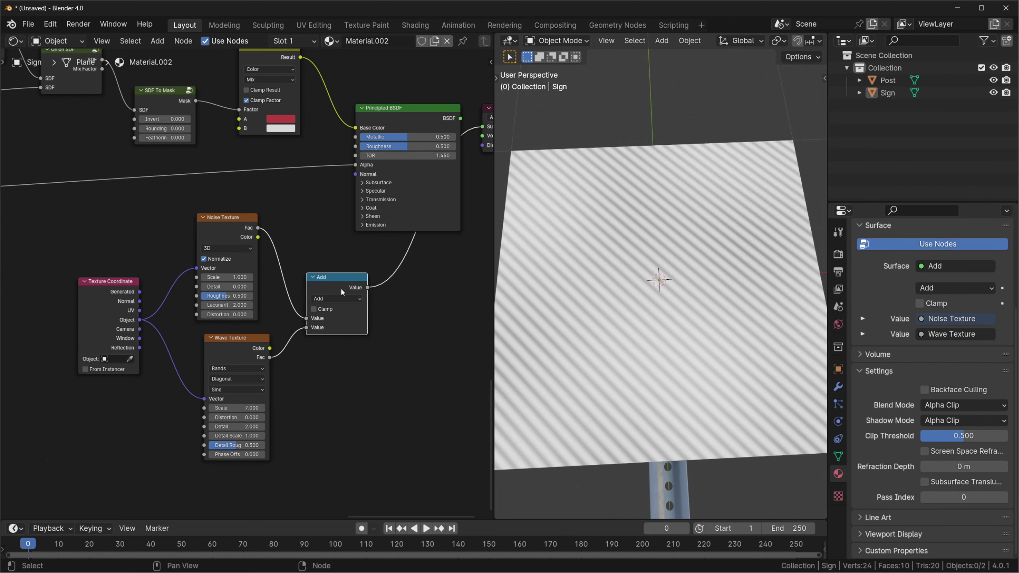
# Step: Add a Bump node with the Add result as its height and connect its output to the Principled BSDF's Normal input
pyautogui.hotkey('shift', 'a')
pyautogui.write('bu8mpo')
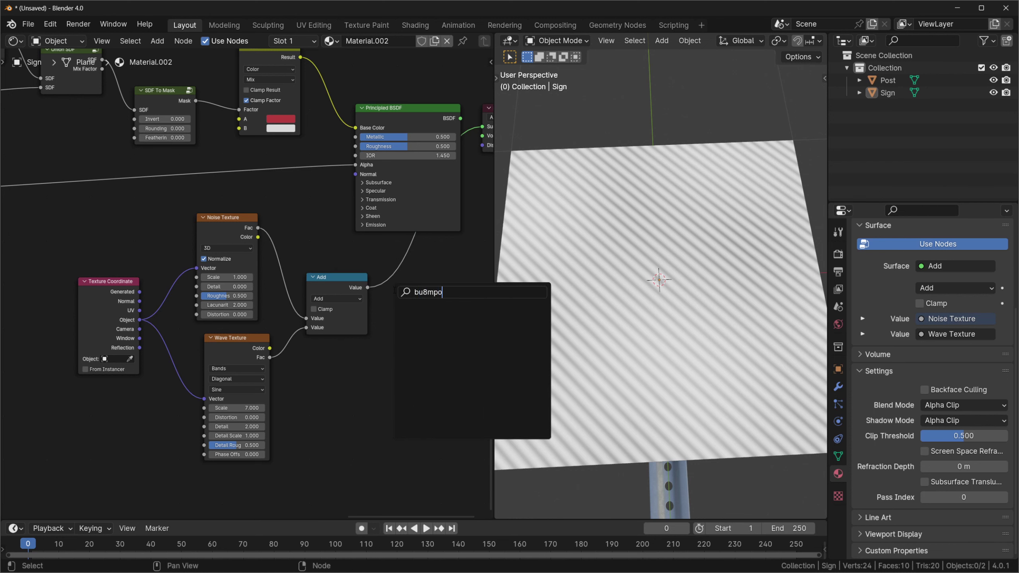
pyautogui.press('BackSpace')
pyautogui.press('BackSpace')
pyautogui.press('BackSpace')
pyautogui.press('BackSpace')
pyautogui.write('mp')
pyautogui.press('Down')
pyautogui.press('Down')
pyautogui.press('Return')
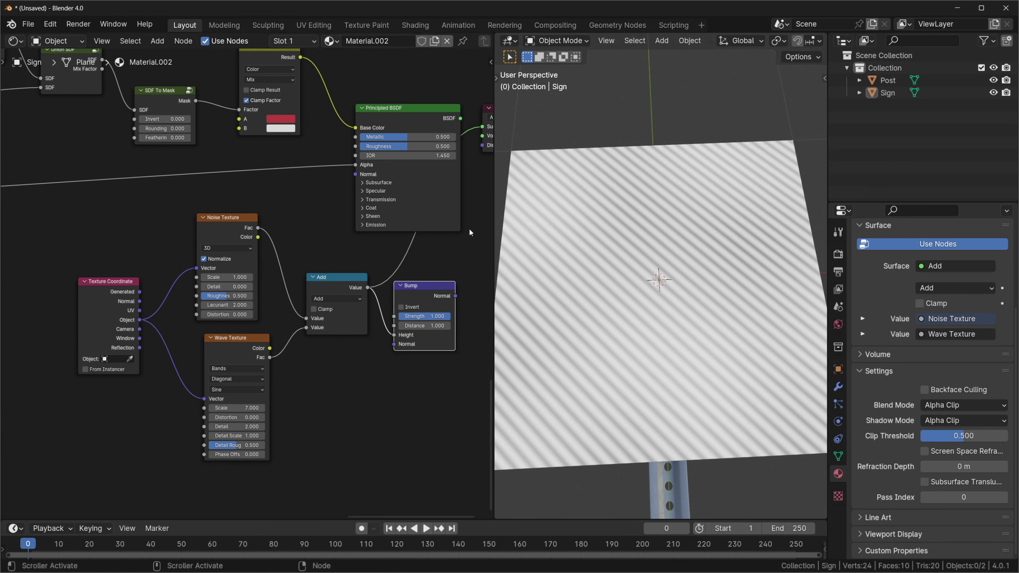
pyautogui.click(455, 294)
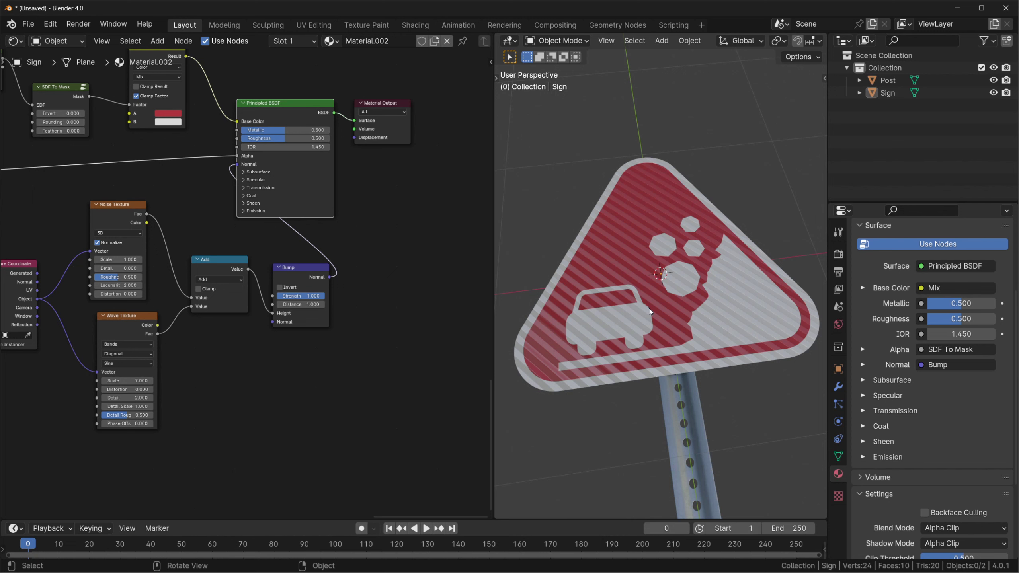
# Step: Set the Bump node's distance to 0.0003
pyautogui.doubleClick(309, 304)
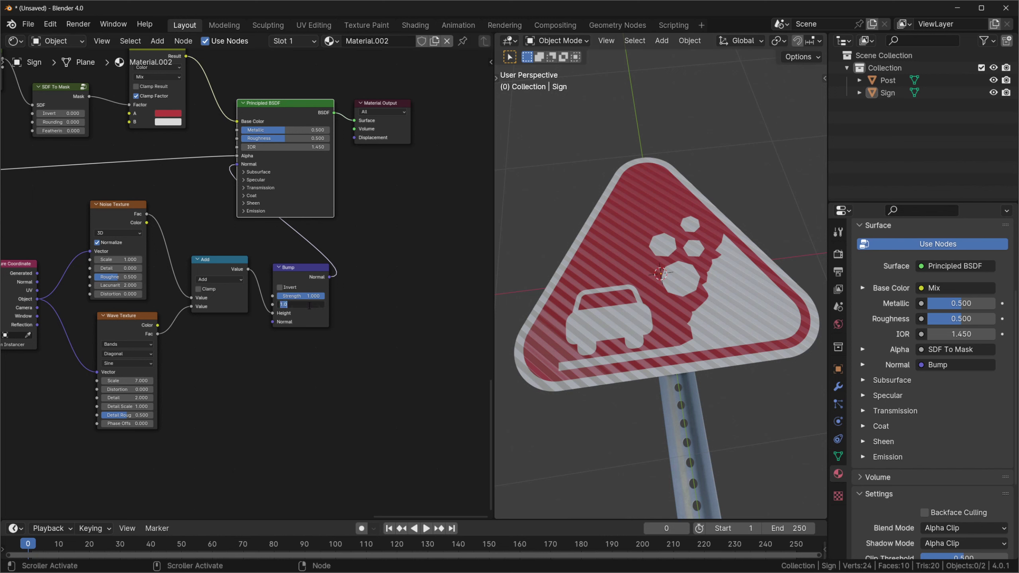
pyautogui.write('0.0003')
pyautogui.press('Return')
# Step: Maximize the 3D viewport and switch its preview lighting to the second HDRI environment to inspect the sign's bumps
pyautogui.hotkey('ctrl', 'space')
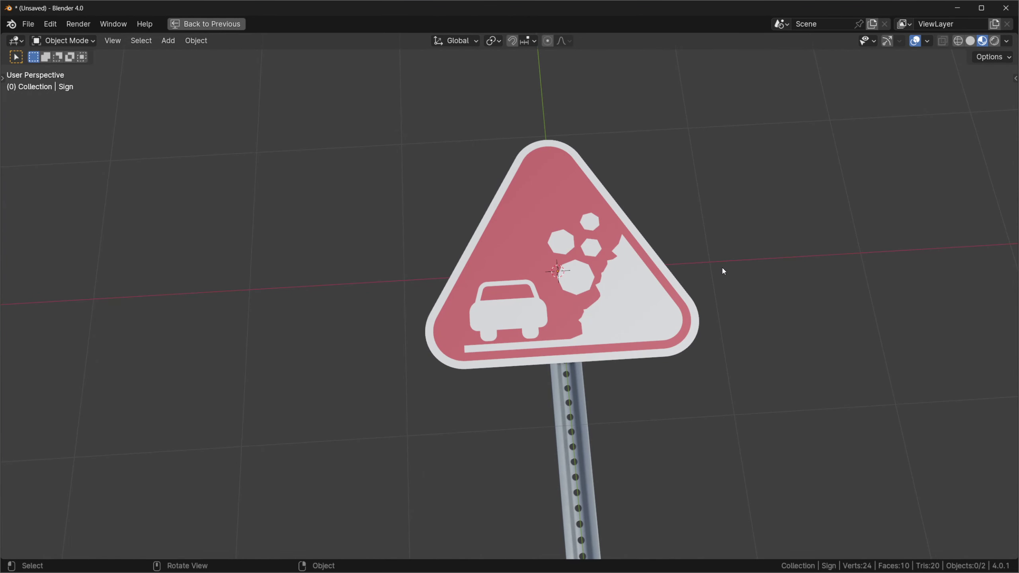
pyautogui.click(1006, 41)
pyautogui.click(954, 133)
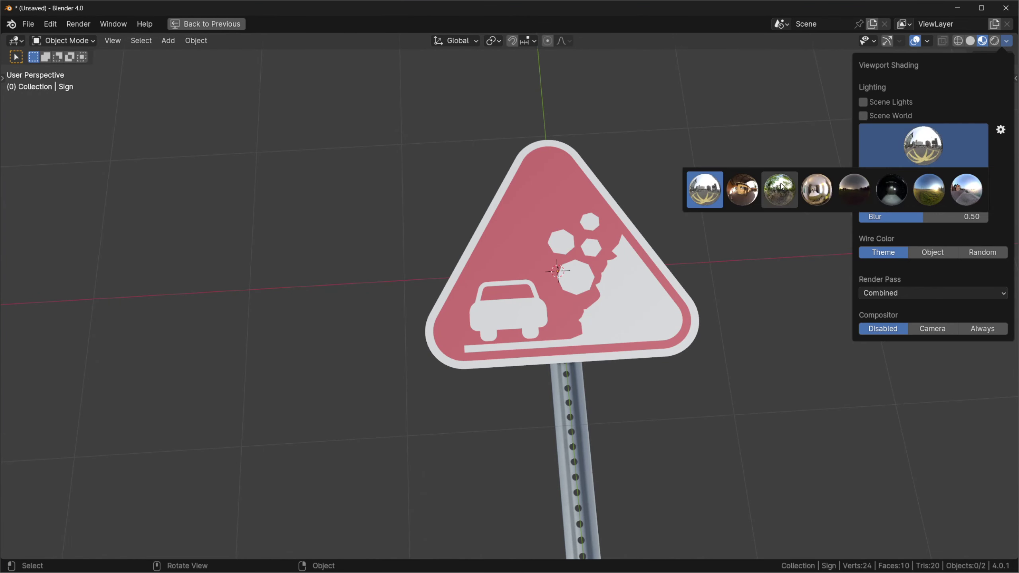
pyautogui.click(748, 189)
pyautogui.moveTo(675, 281); pyautogui.dragTo(740, 318, button='middle')
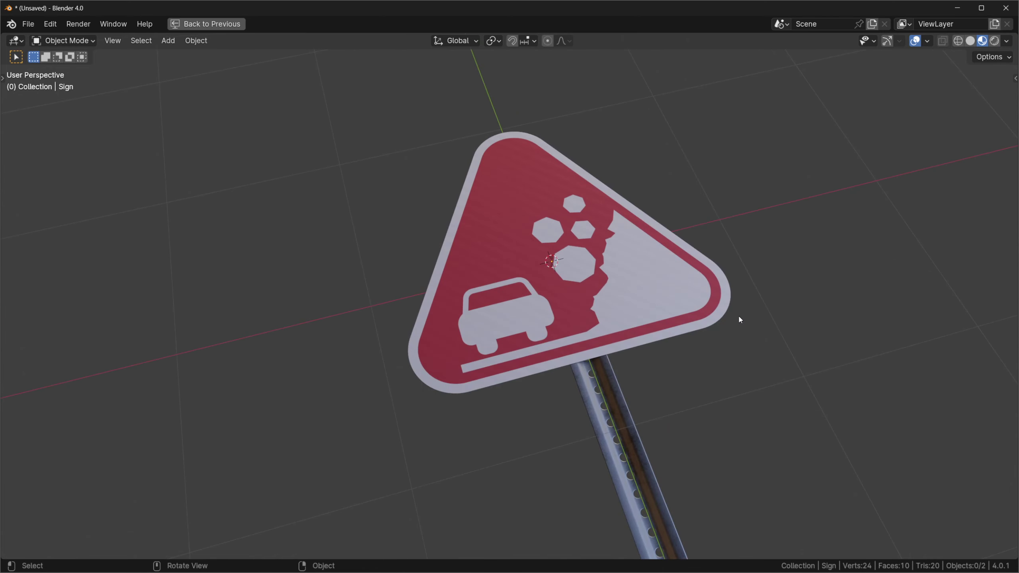